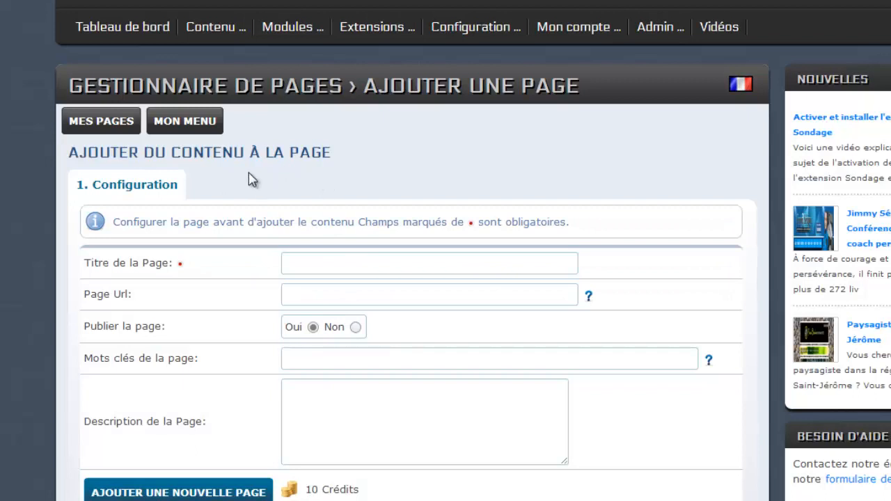
# Step: Enter 'Coordonnées de WebMinutes.net' as the page title so the Page Url fills in
pyautogui.scroll(-1, 240, 181)
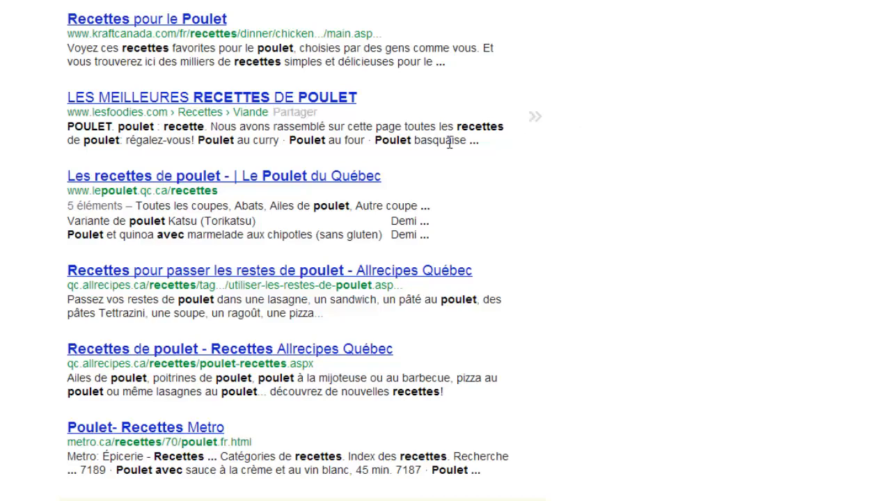
pyautogui.scroll(10, 358, 116)
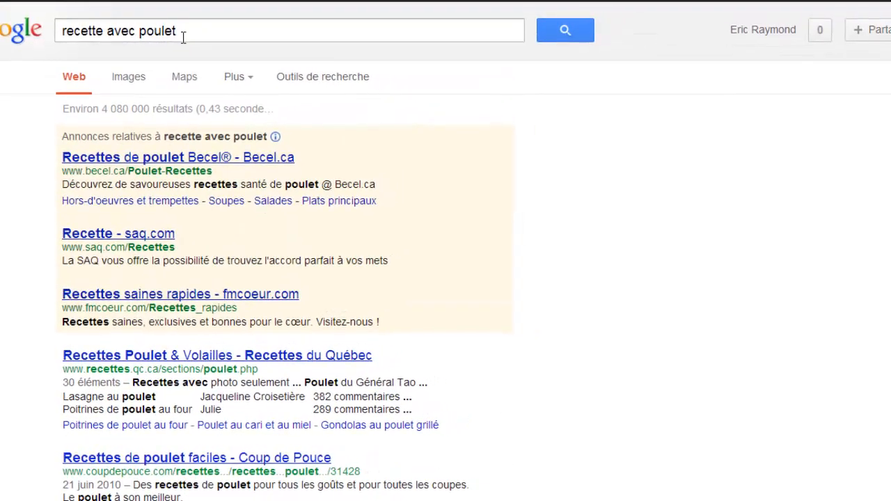
pyautogui.scroll(-3, 486, 170)
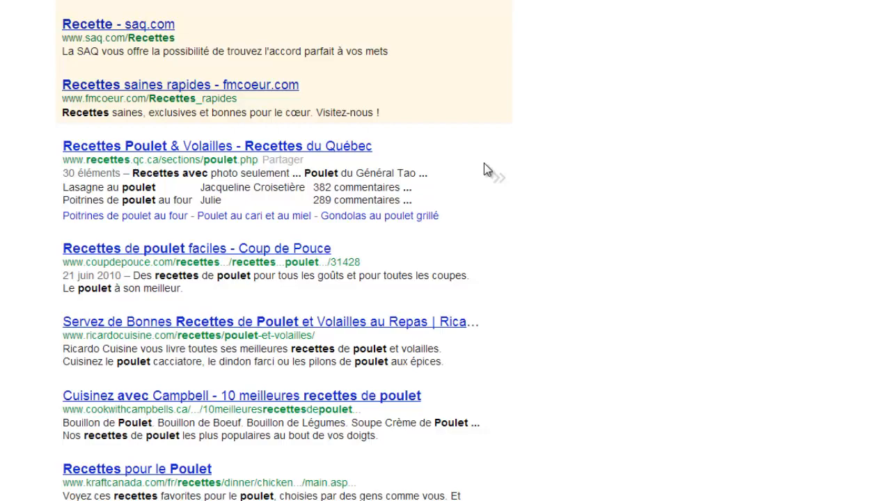
pyautogui.scroll(-1, 486, 169)
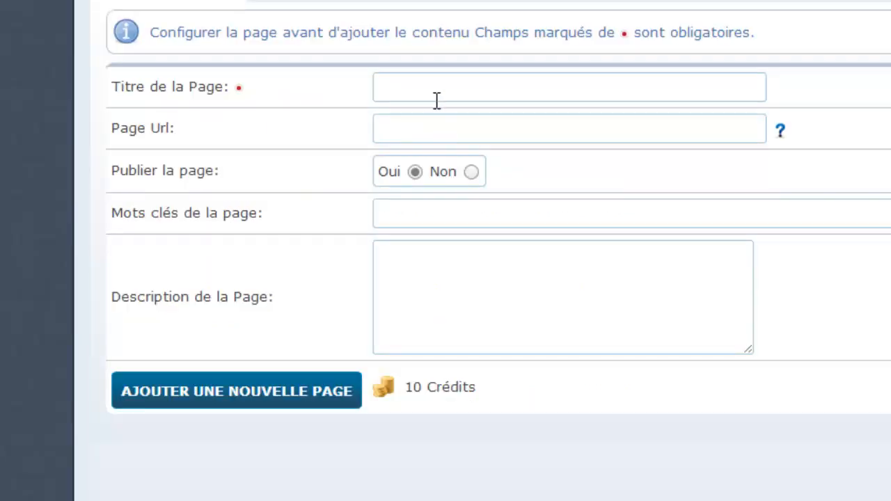
pyautogui.click(428, 92)
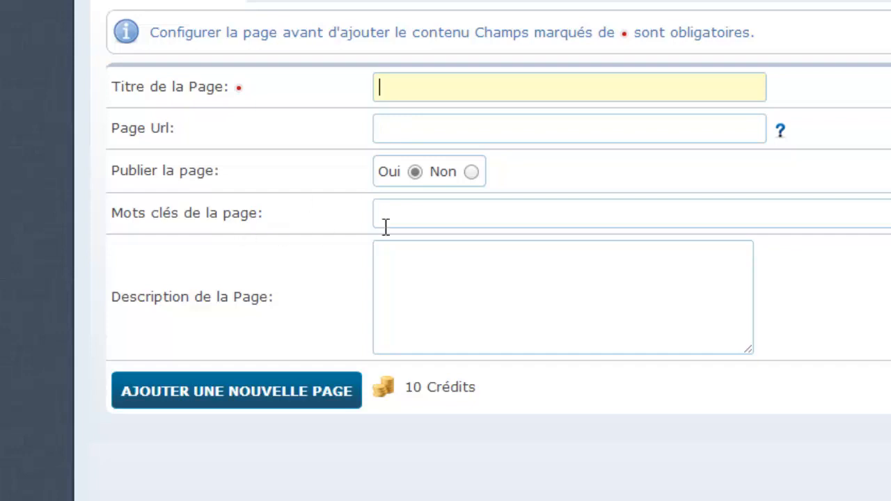
pyautogui.click(460, 298)
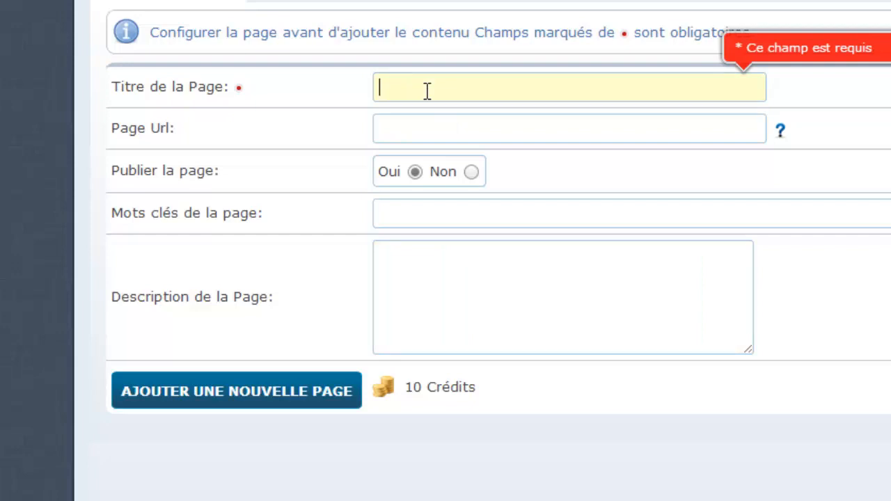
pyautogui.write('Coor')
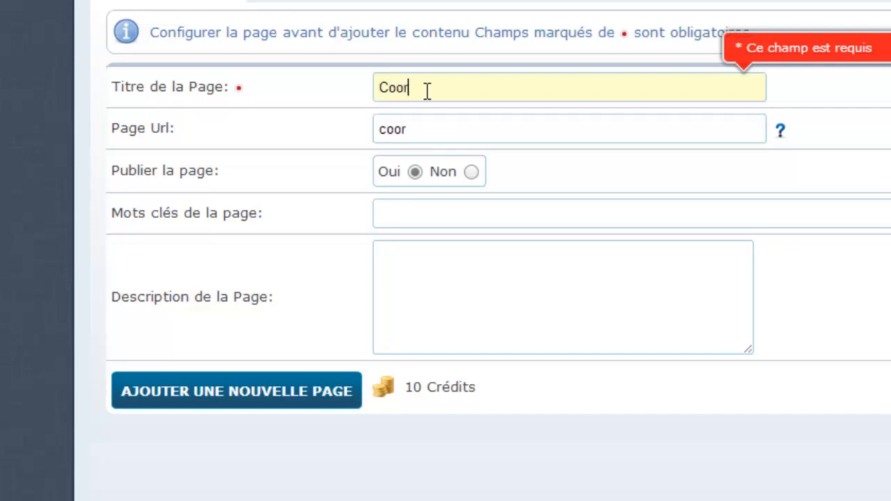
pyautogui.write('données d')
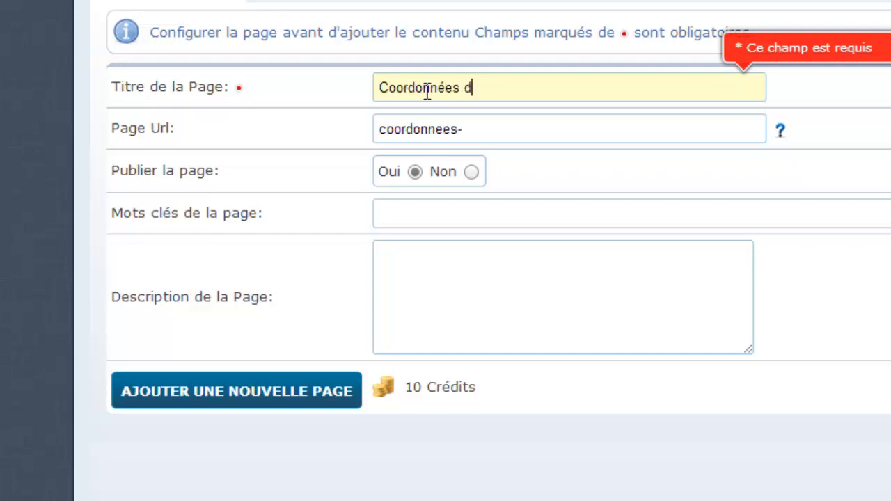
pyautogui.write('e WebM')
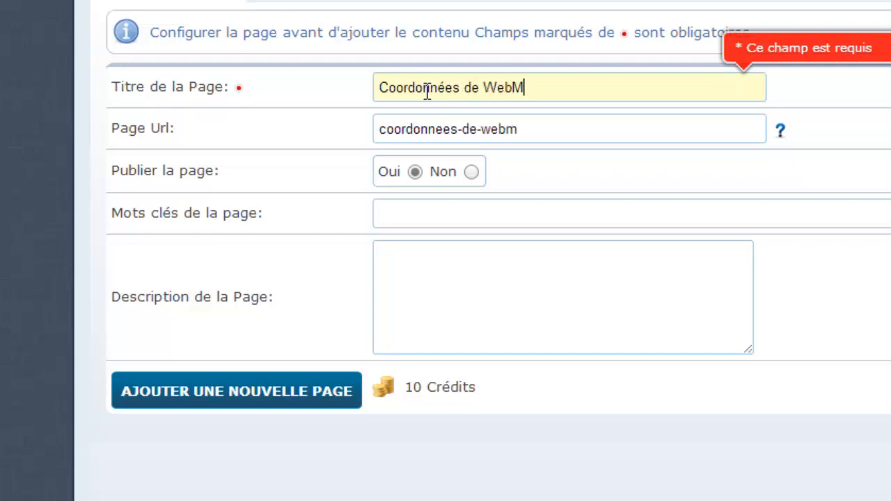
pyautogui.write('inutes.net')
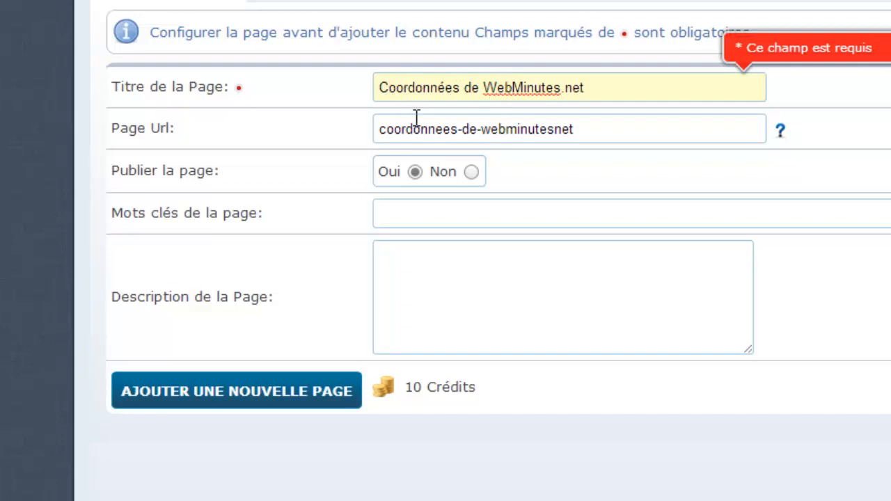
# Step: Trim '-de-webminutesnet' from the page URL, leaving 'coordonnees', and enter keyword 'webminutes'
pyautogui.click(464, 129)
pyautogui.moveTo(478, 129); pyautogui.dragTo(595, 132)
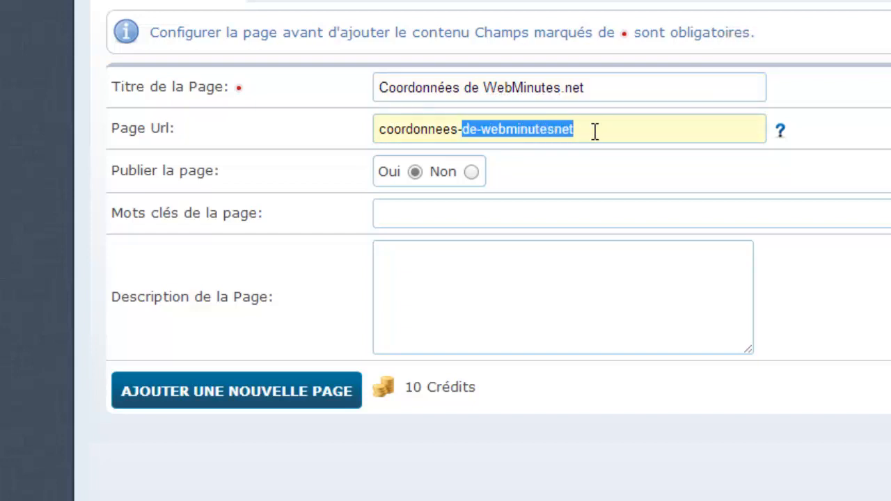
pyautogui.press('BackSpace')
pyautogui.press('BackSpace')
pyautogui.click(344, 143)
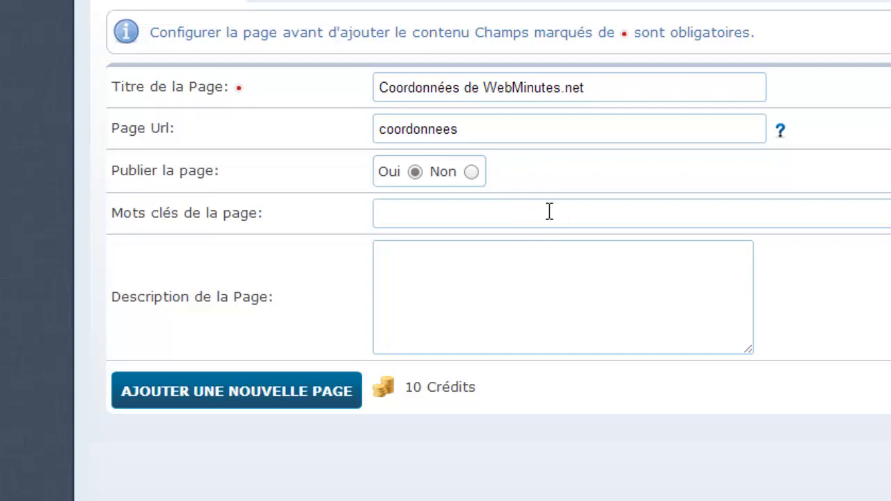
pyautogui.click(481, 215)
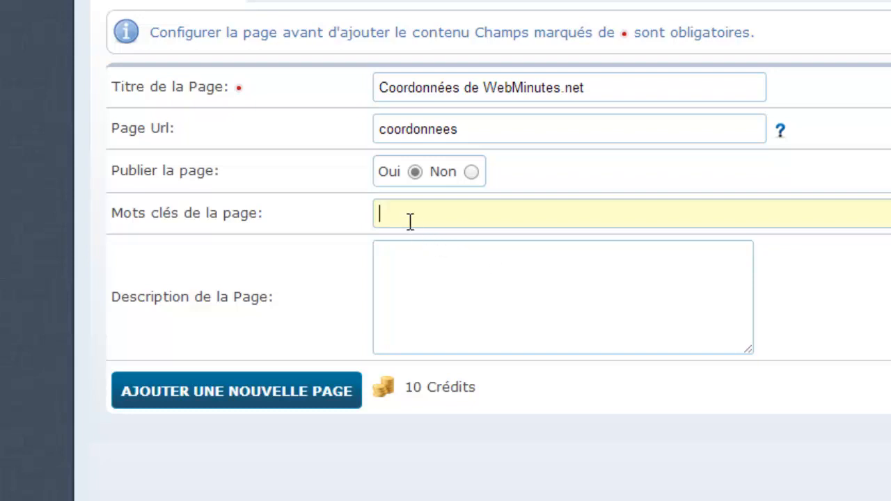
pyautogui.write('webminutes')
pyautogui.click(441, 289)
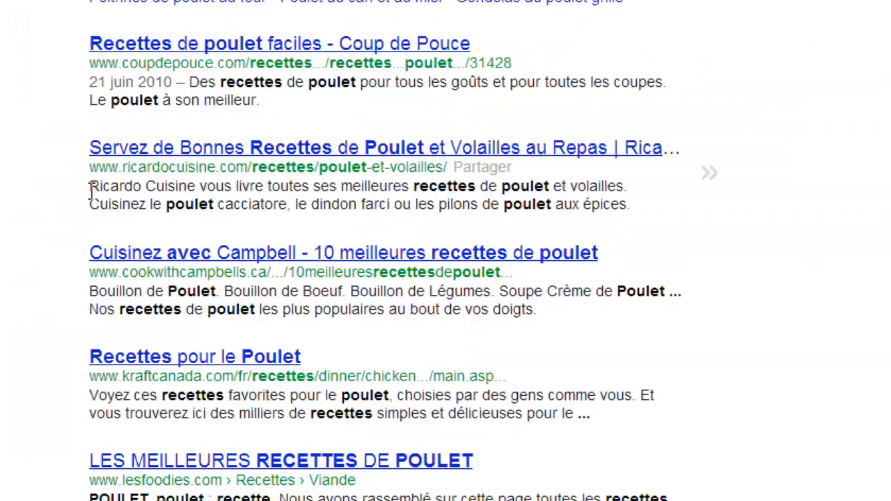
pyautogui.moveTo(90, 187); pyautogui.dragTo(634, 204)
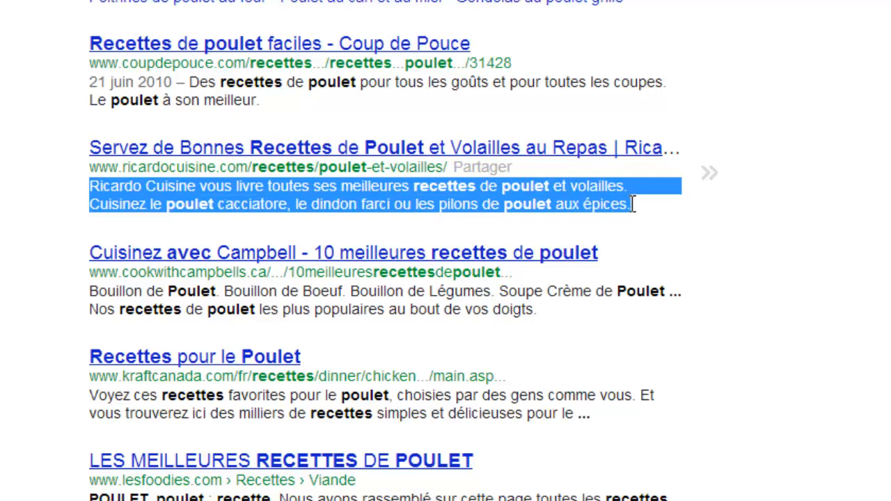
pyautogui.click(590, 207)
pyautogui.scroll(-3, 589, 202)
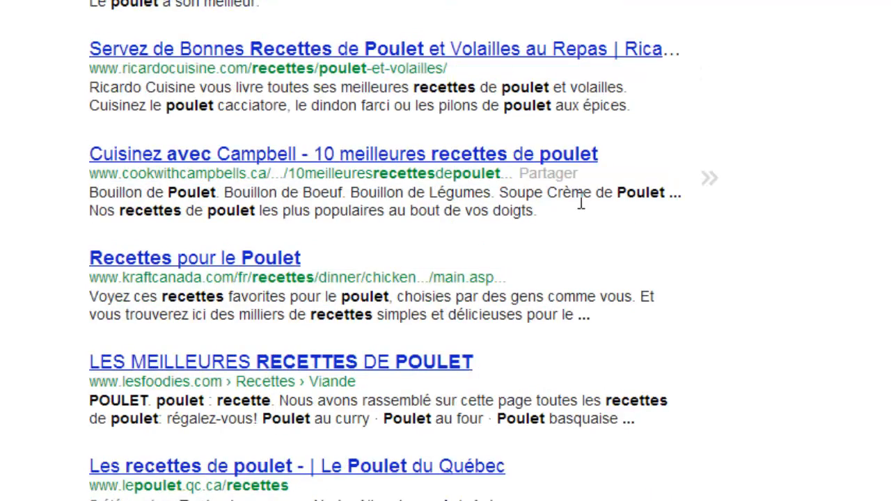
pyautogui.moveTo(579, 316)
pyautogui.mouseDown()
pyautogui.moveTo(590, 318)
pyautogui.moveTo(571, 316)
pyautogui.moveTo(592, 318)
pyautogui.mouseUp()
pyautogui.click(566, 315)
pyautogui.click(581, 319)
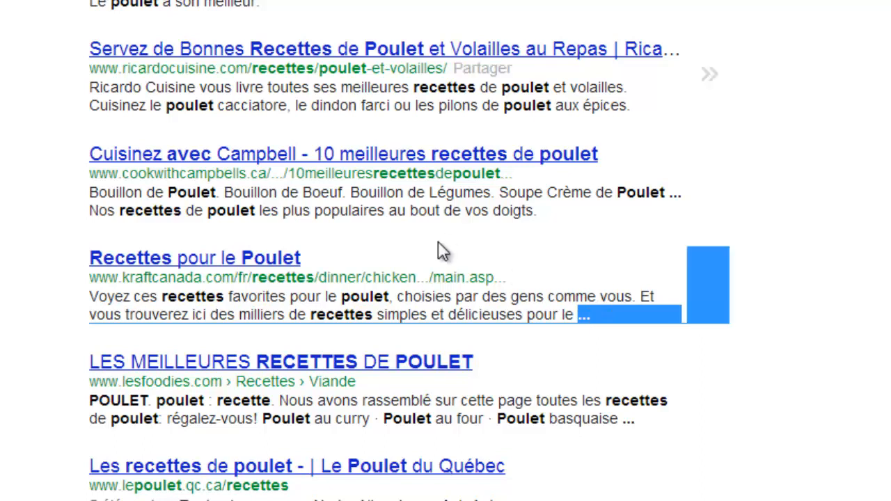
pyautogui.click(441, 296)
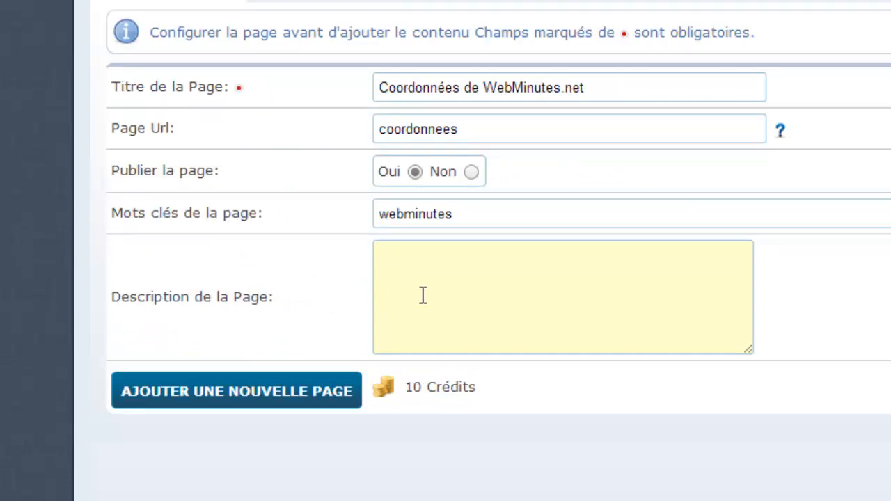
# Step: Describe the page as 'Coordonnées pour contacter l'équipe de WebMinutes.net' and create it
pyautogui.write('Coordonnée')
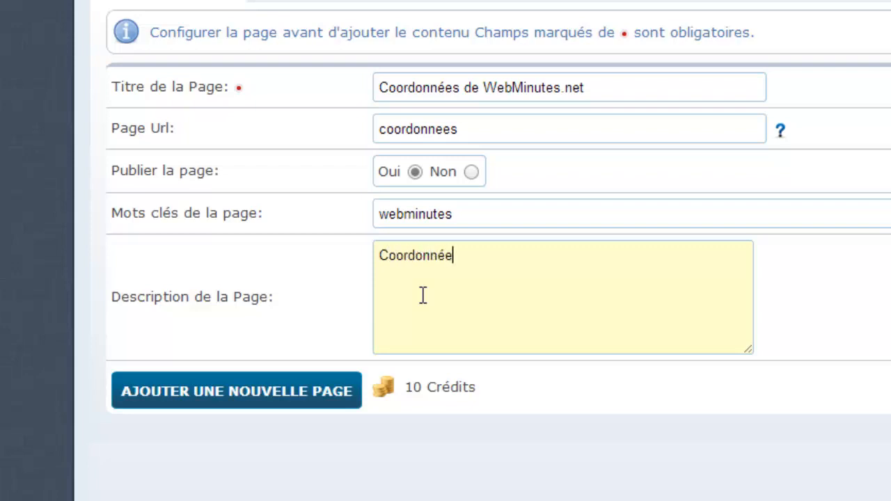
pyautogui.write('s pour contacetr')
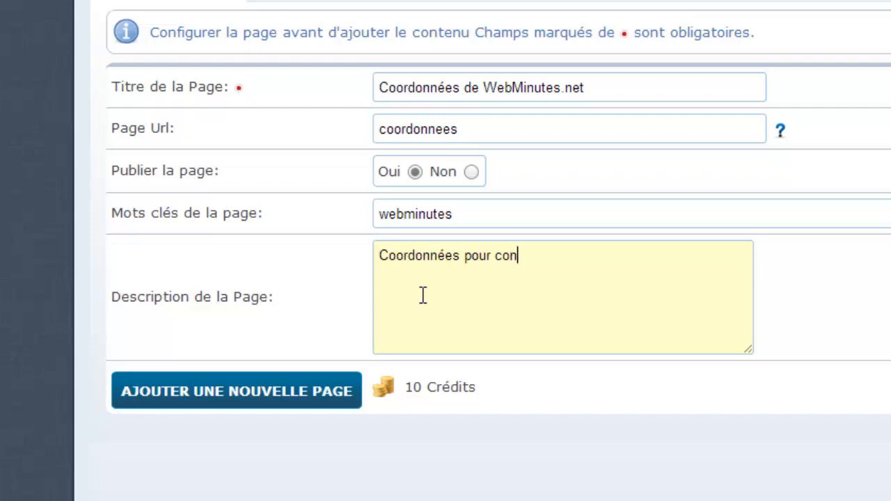
pyautogui.press('BackSpace')
pyautogui.press('BackSpace')
pyautogui.press('BackSpace')
pyautogui.write("ter l'équipe de")
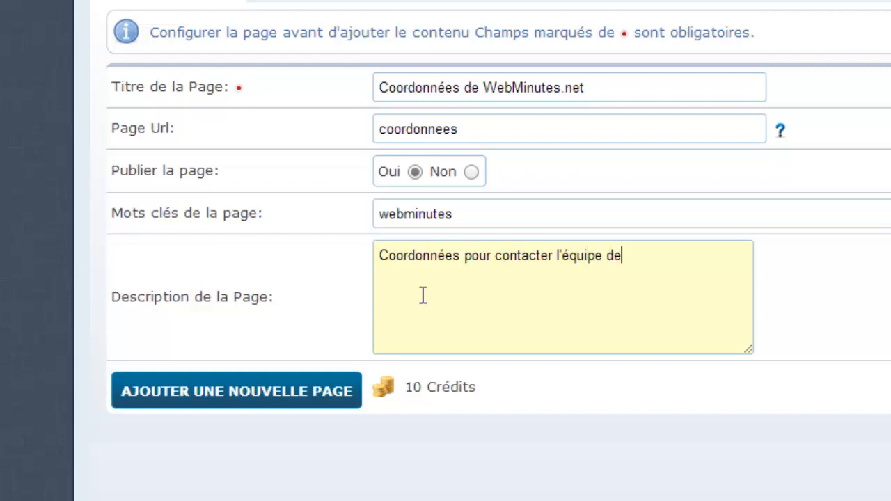
pyautogui.write(' WebMinutes')
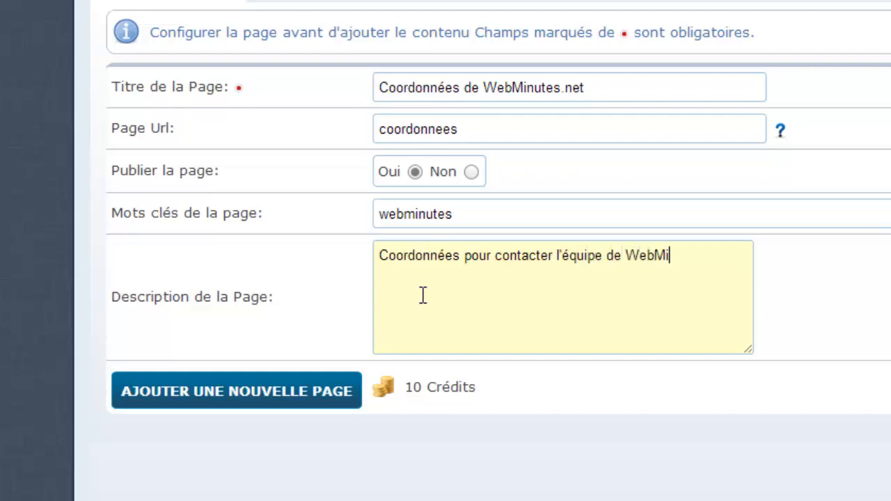
pyautogui.write('.net')
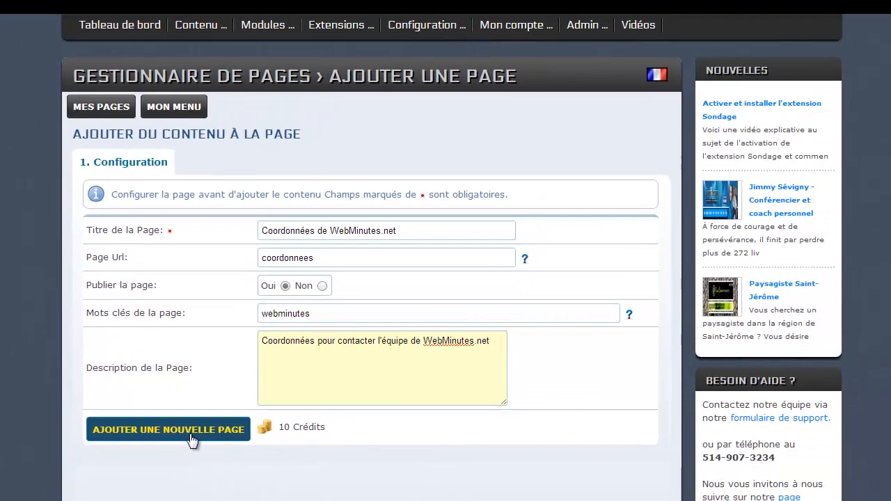
pyautogui.click(192, 435)
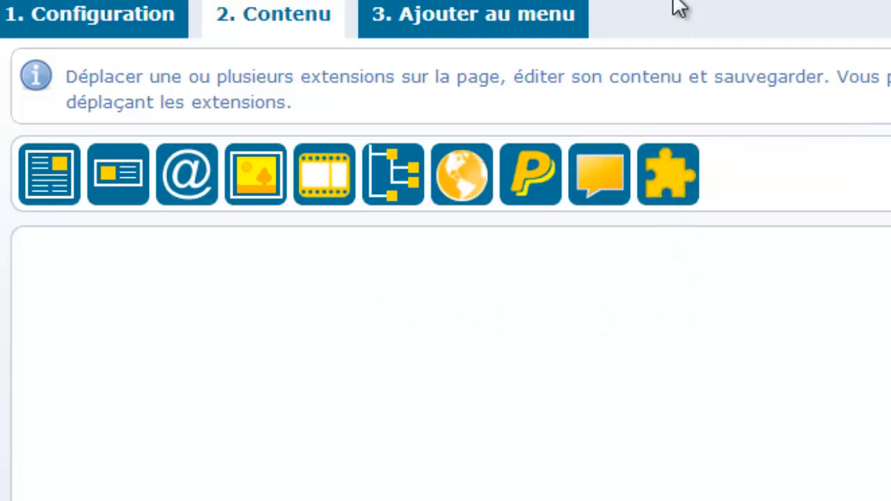
# Step: View the Contenu step's extension toolbar and its still-empty content area
pyautogui.moveTo(543, 0)
pyautogui.moveTo(487, 0)
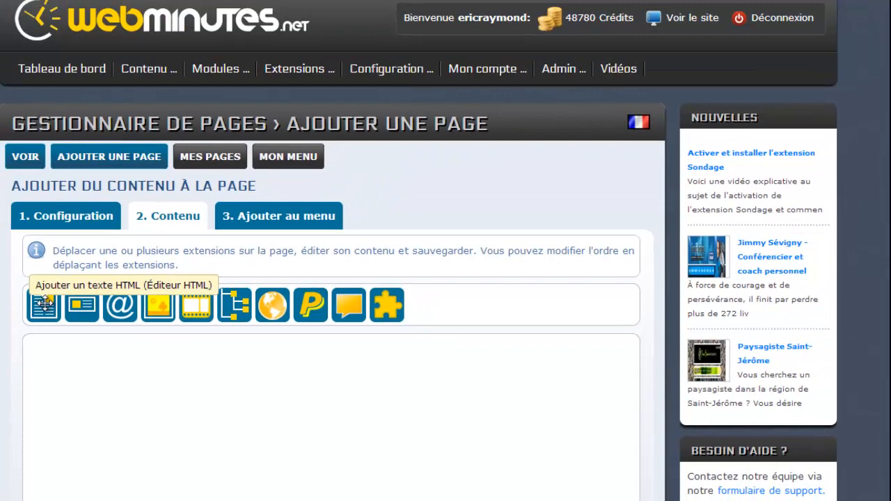
# Step: Add an HTML text block to the page content and title it 'Coordonnées'
pyautogui.moveTo(44, 303); pyautogui.dragTo(57, 368)
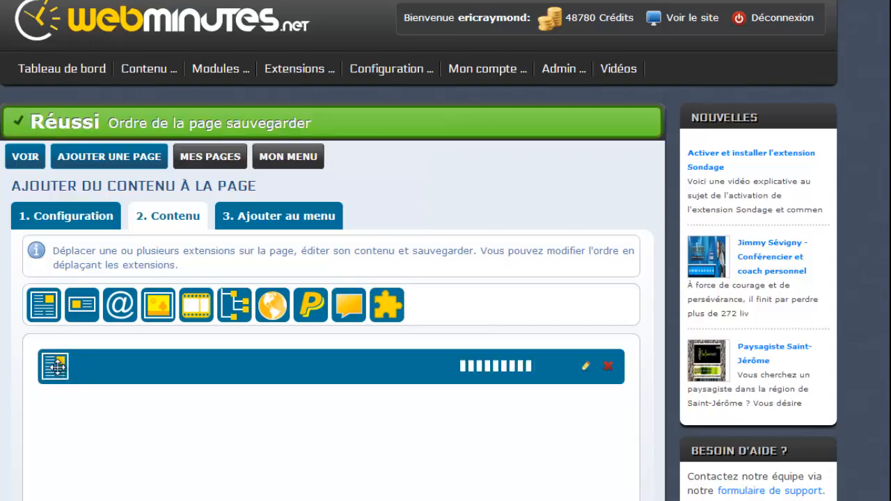
pyautogui.scroll(-1, 58, 368)
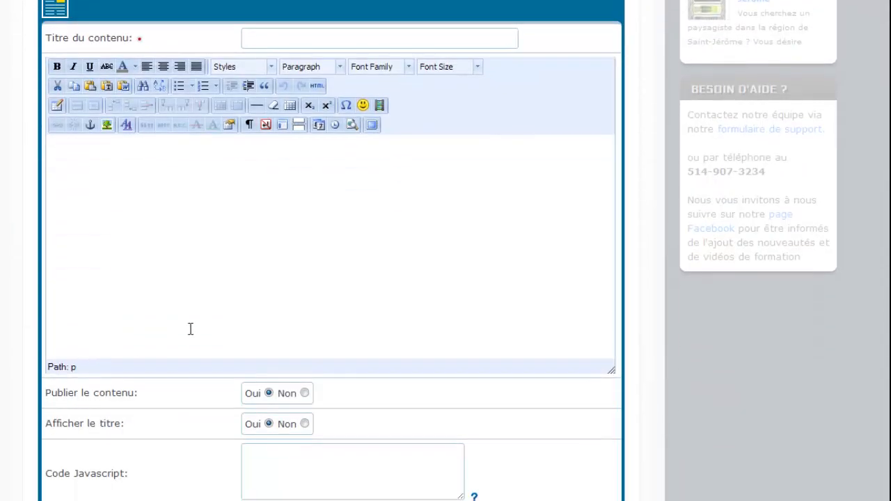
pyautogui.scroll(-1, 225, 232)
pyautogui.scroll(1, 217, 235)
pyautogui.scroll(1, 217, 235)
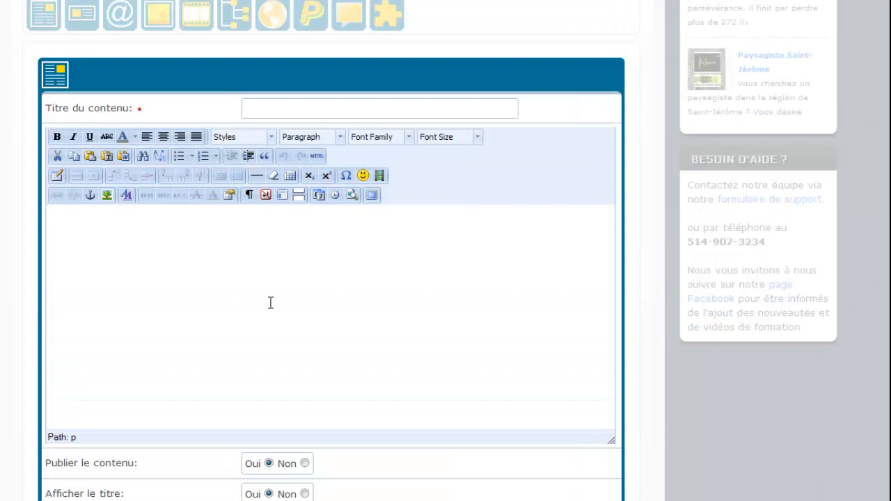
pyautogui.click(260, 108)
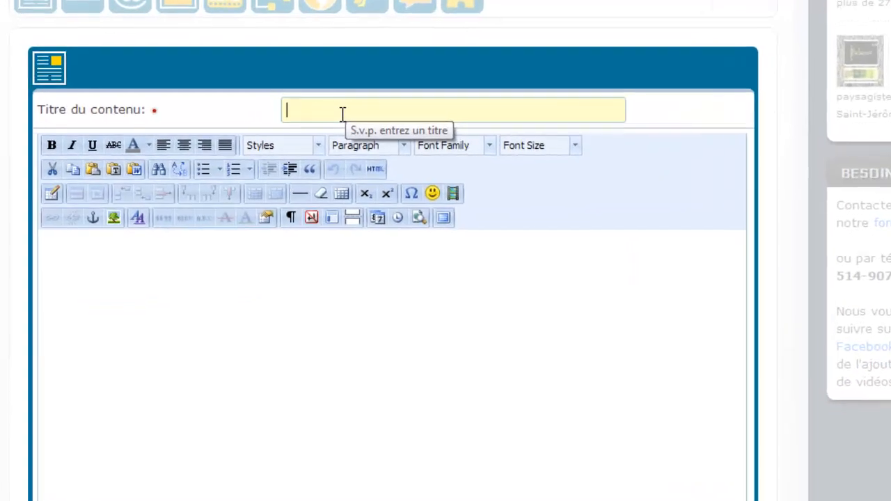
pyautogui.write('C')
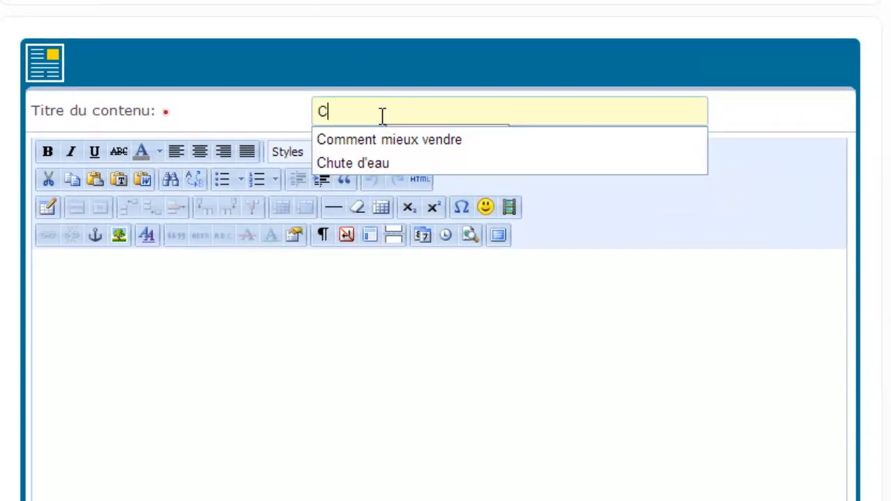
pyautogui.write('oordonnées')
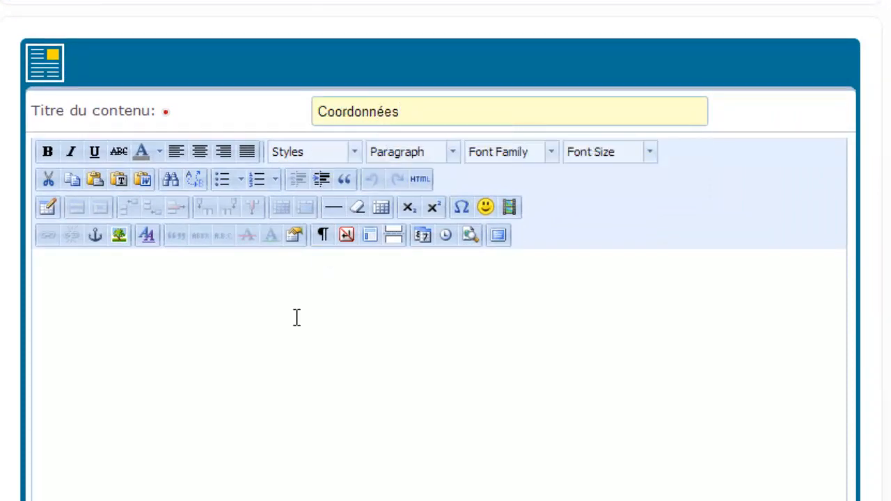
# Step: Paste the bold company name, postal address and phone number into the block's editor
pyautogui.scroll(-3, 297, 318)
pyautogui.click(243, 322)
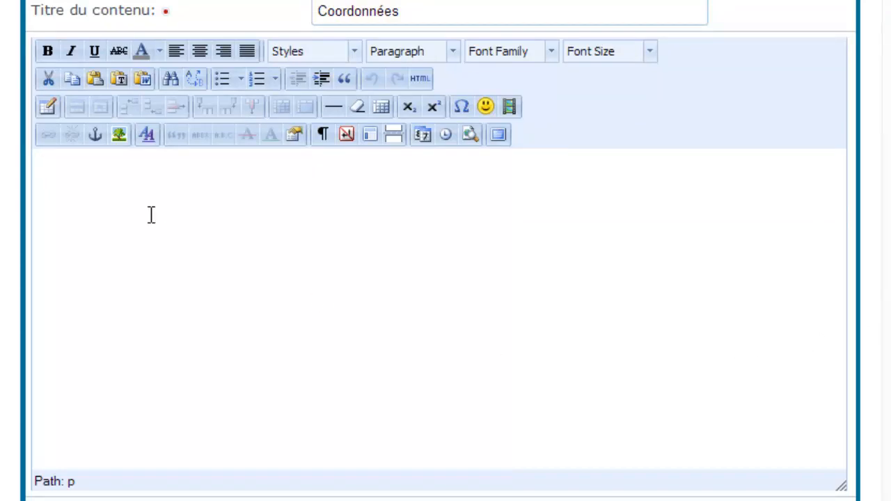
pyautogui.hotkey('ctrl', 'v')
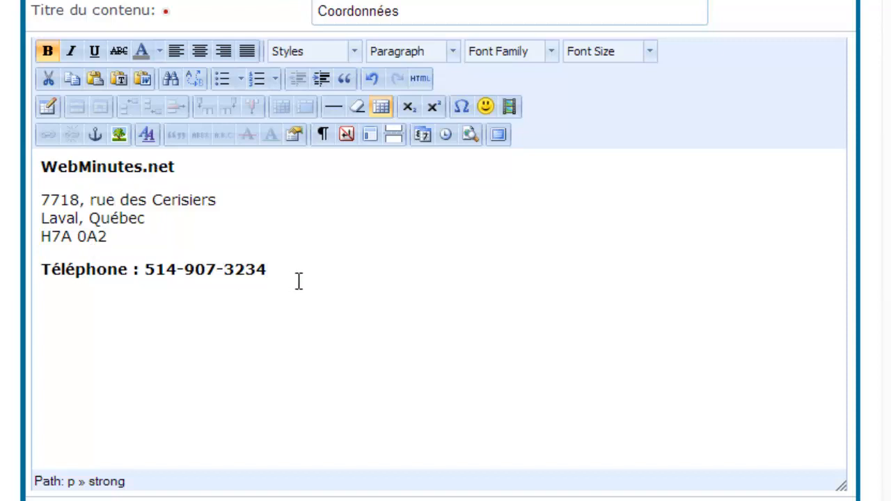
pyautogui.scroll(-3, 295, 280)
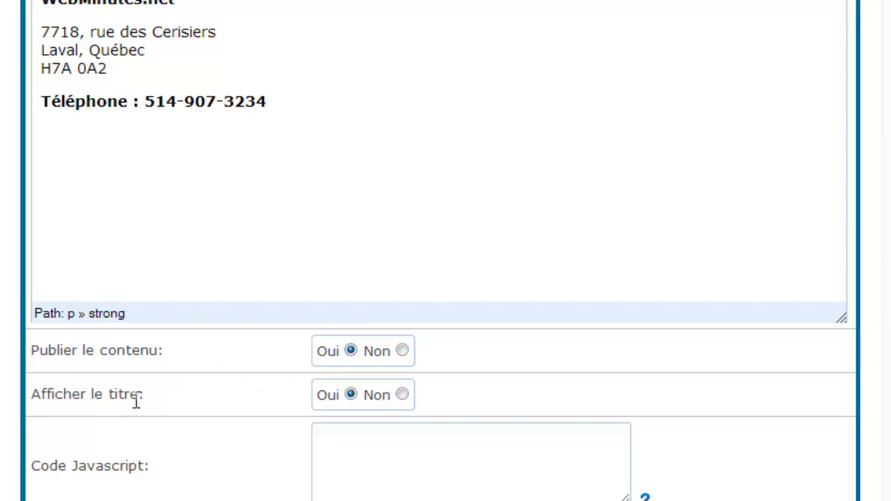
pyautogui.scroll(3, 136, 401)
pyautogui.scroll(3, 136, 401)
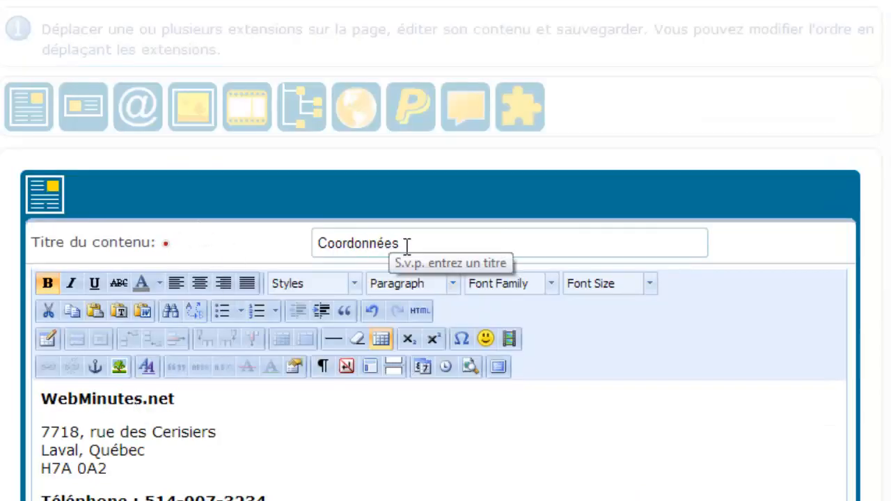
# Step: Save the Coordonnées text block with Ajouter un nouveau contenu
pyautogui.scroll(-6, 406, 410)
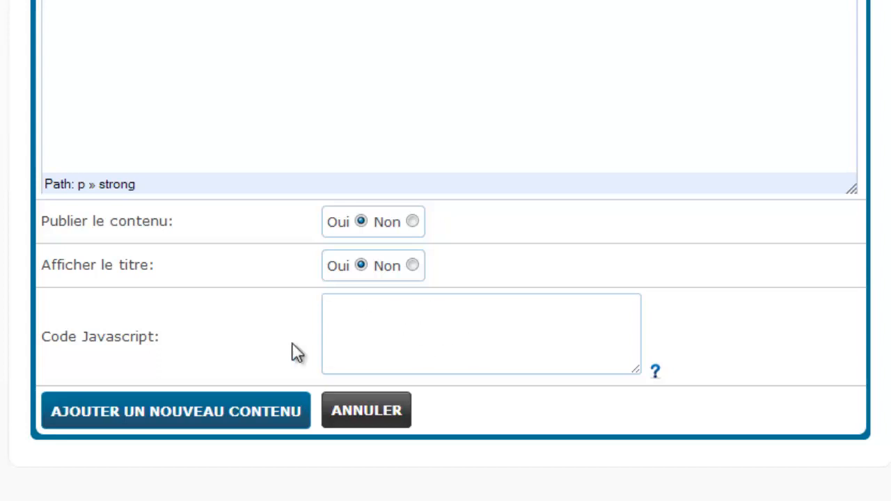
pyautogui.click(177, 422)
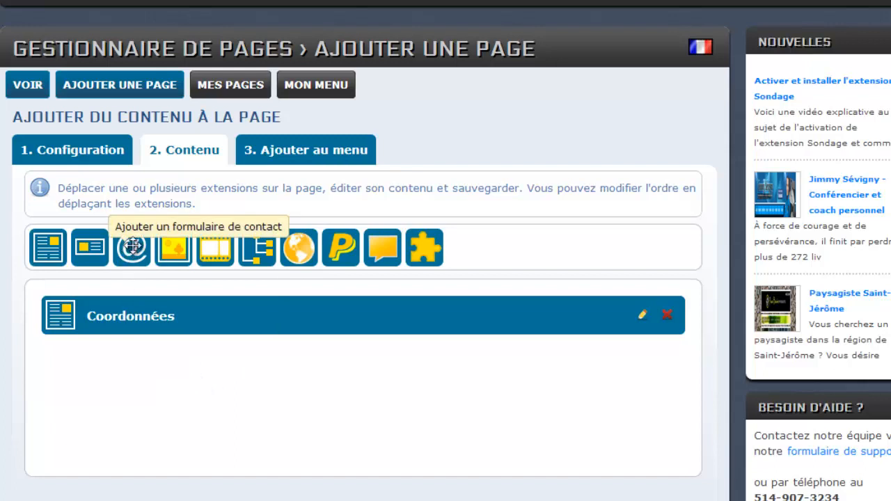
# Step: Add a contact form block below Coordonnées titled 'Formulaire de contact'
pyautogui.moveTo(128, 249); pyautogui.dragTo(74, 369)
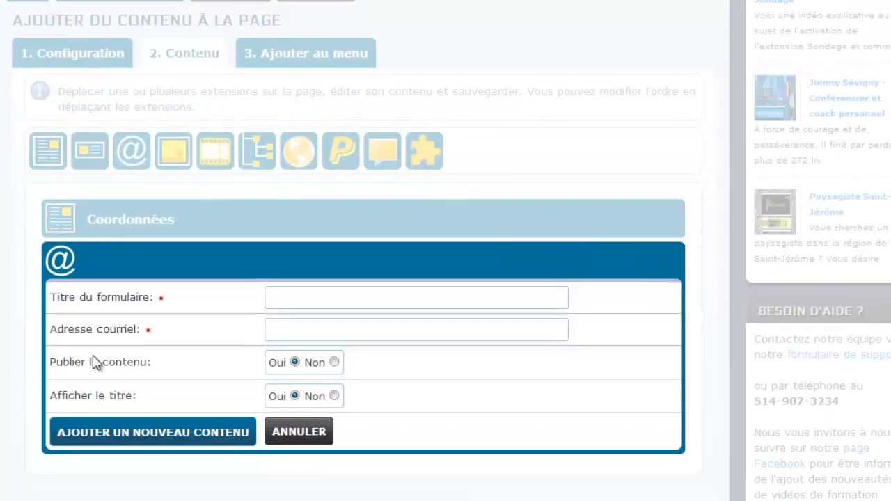
pyautogui.click(282, 296)
pyautogui.write('Cart')
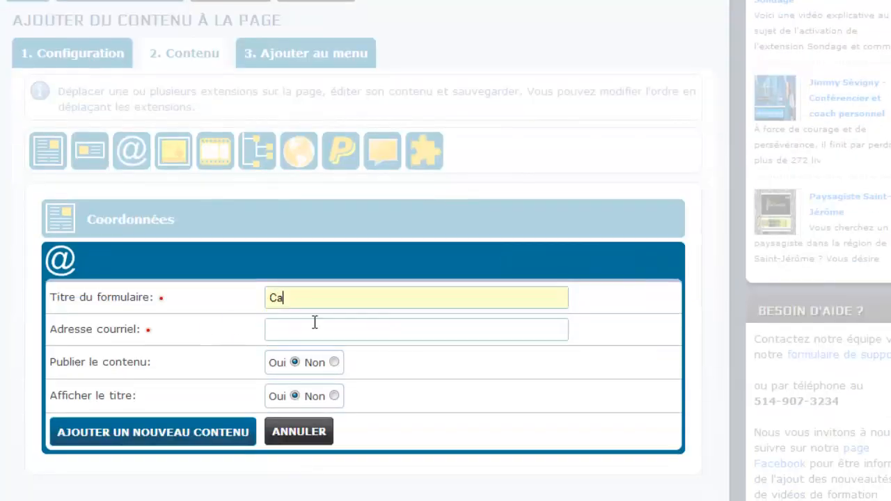
pyautogui.press('BackSpace')
pyautogui.press('BackSpace')
pyautogui.press('BackSpace')
pyautogui.press('BackSpace')
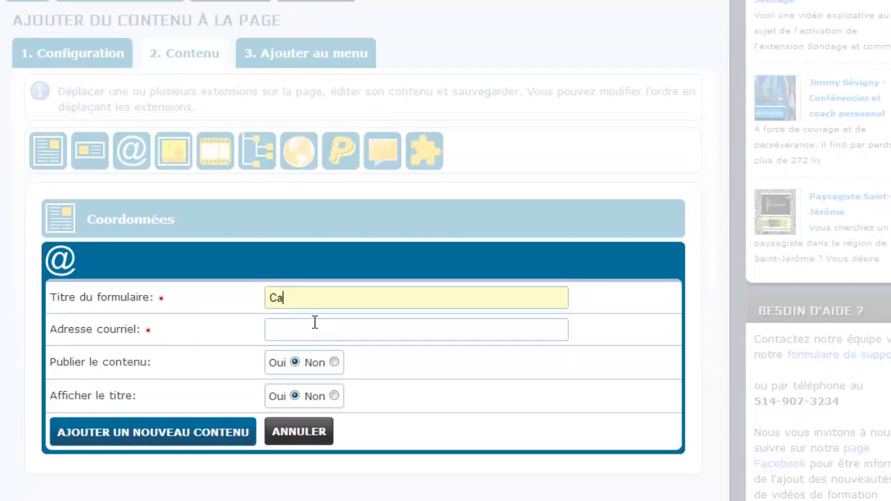
pyautogui.write('Formulaire de co')
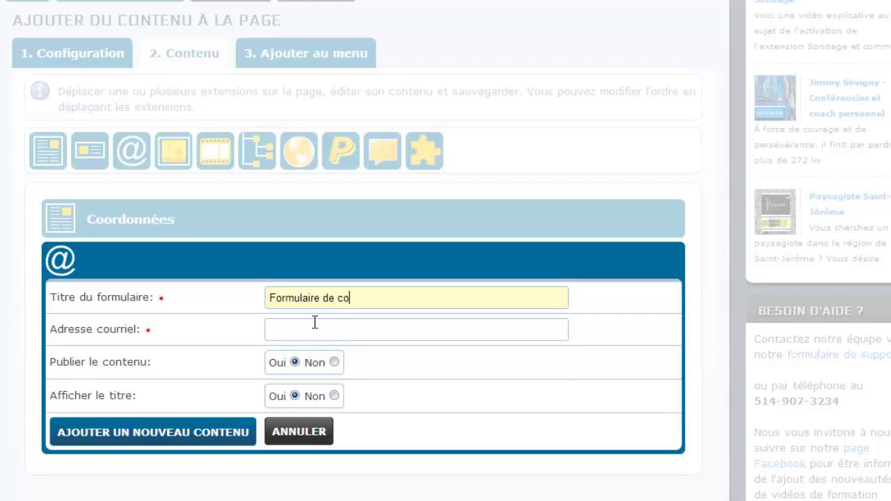
pyautogui.write('ntact')
# Step: Enter the site's contact e-mail address as the form recipient and save the block
pyautogui.click(322, 334)
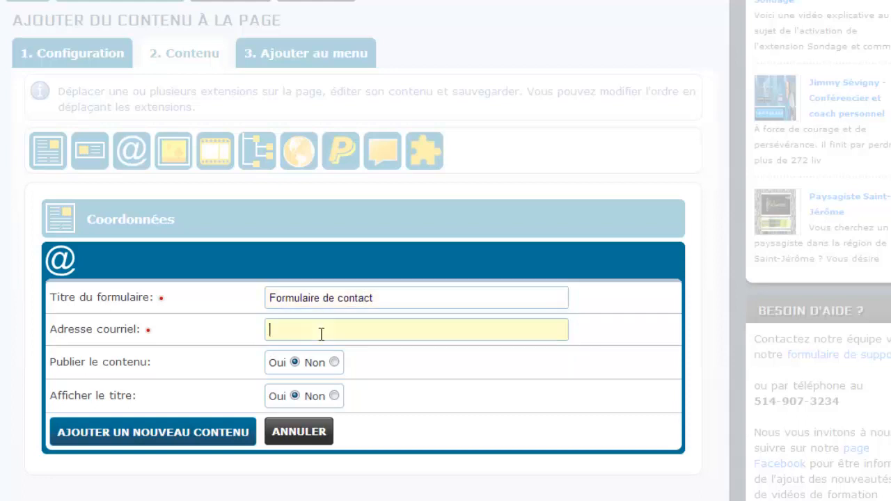
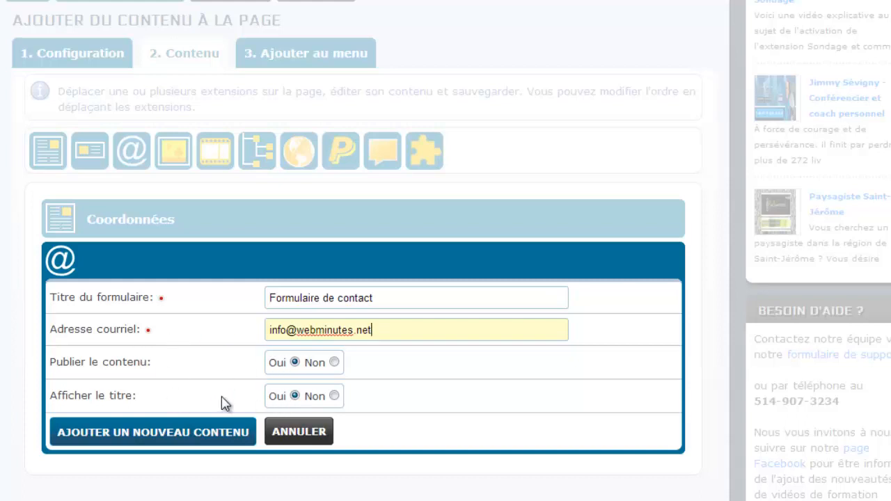
pyautogui.click(188, 441)
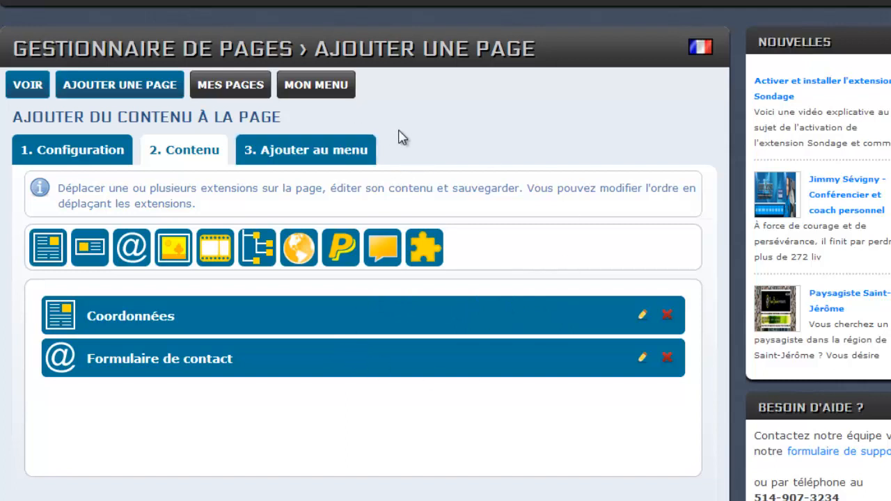
# Step: Shorten the menu button name to 'Coordonnées' and add it to the site menu after Accueil
pyautogui.click(309, 160)
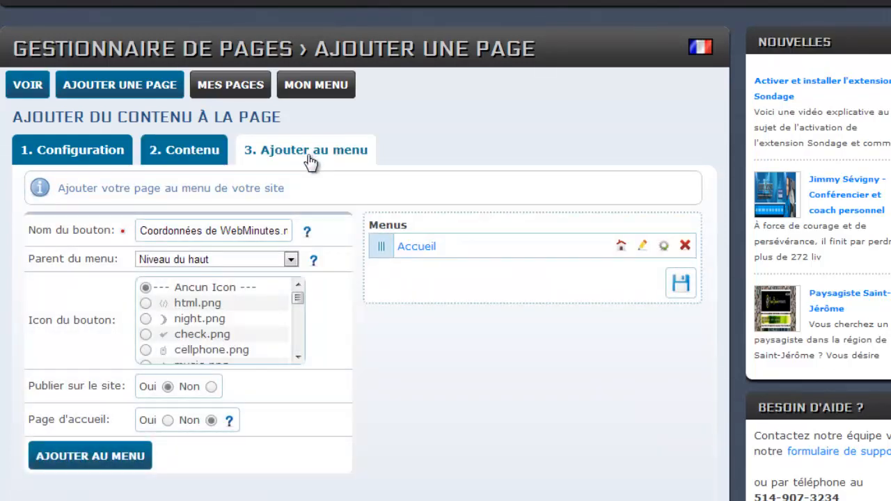
pyautogui.scroll(-1, 339, 312)
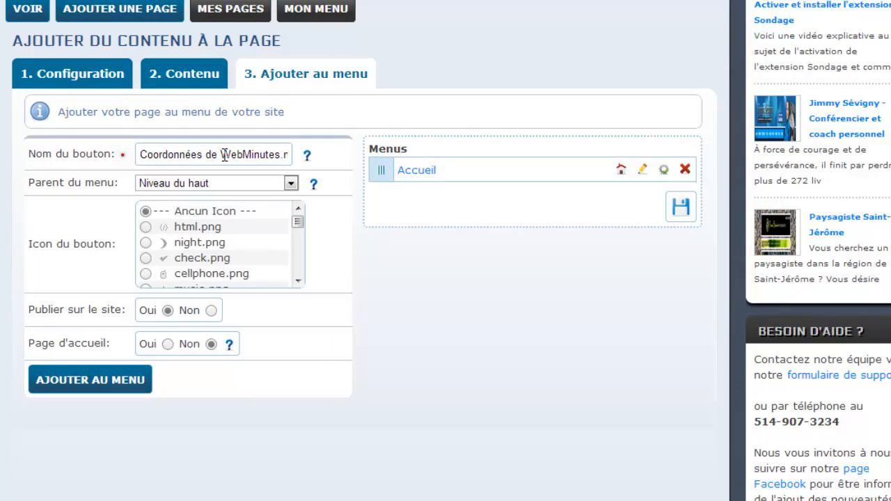
pyautogui.moveTo(220, 154); pyautogui.dragTo(293, 154)
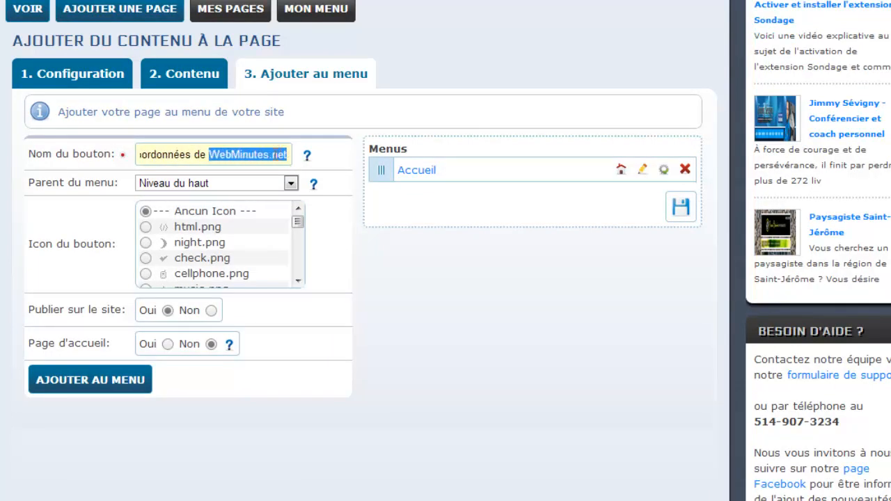
pyautogui.click(203, 156)
pyautogui.moveTo(204, 155); pyautogui.dragTo(298, 155)
pyautogui.press('BackSpace')
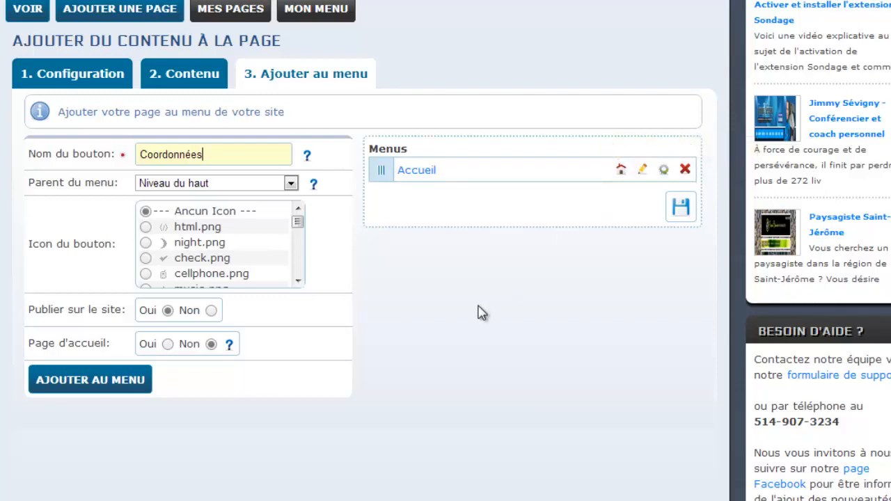
pyautogui.click(91, 380)
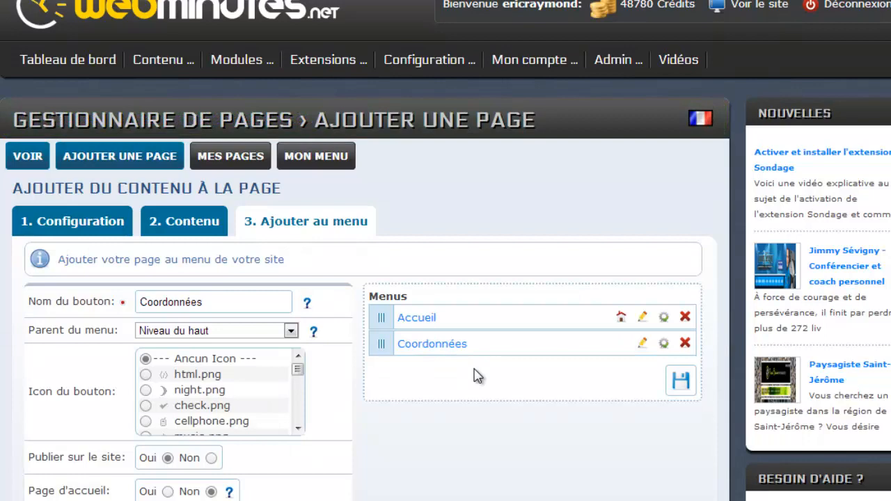
pyautogui.scroll(-2, 474, 376)
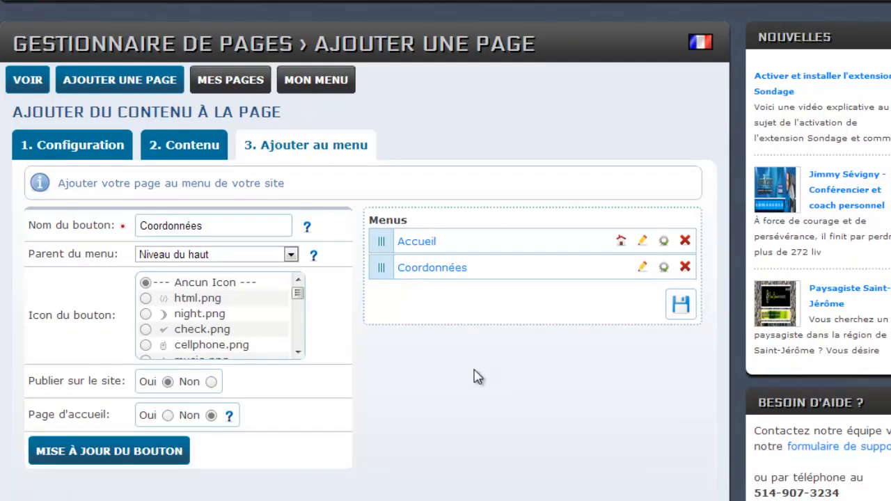
pyautogui.scroll(2, 479, 377)
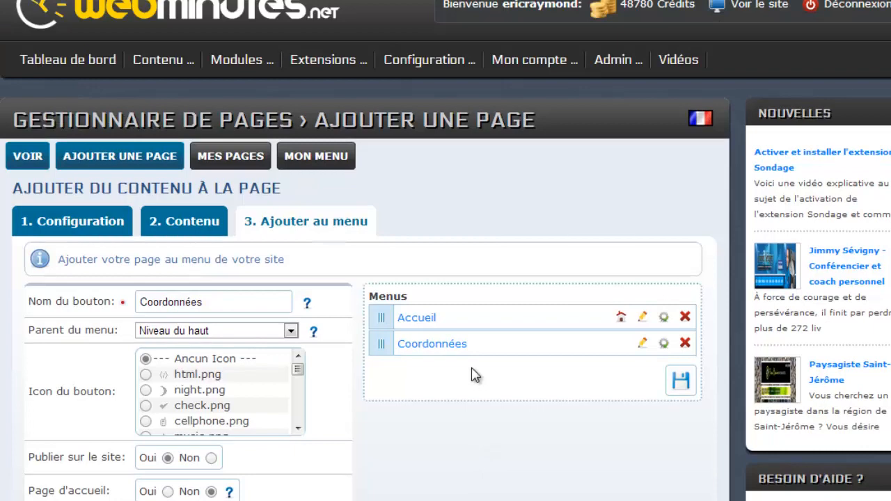
# Step: Open the public Coordonnées page and try the contact form's subject list and security code field
pyautogui.click(28, 163)
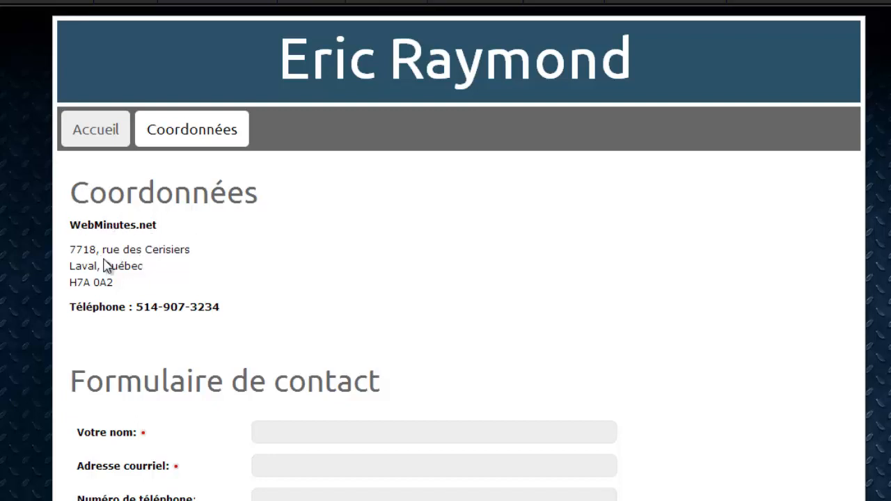
pyautogui.scroll(-3, 194, 301)
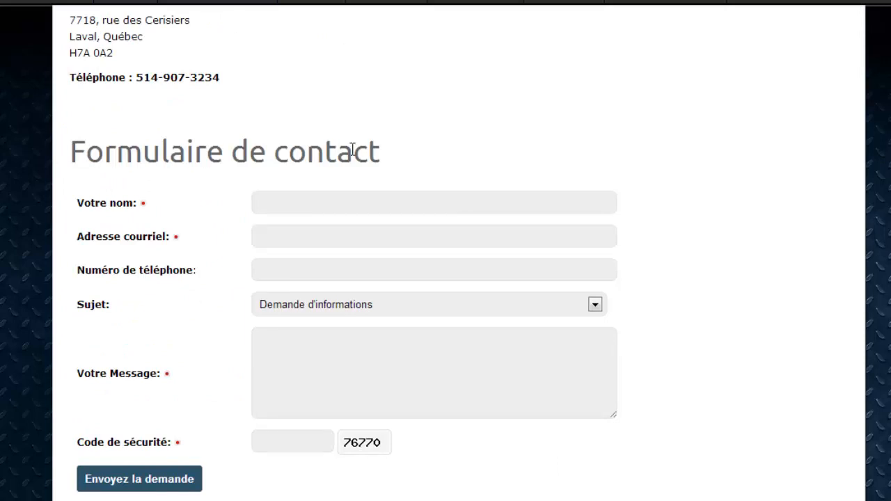
pyautogui.scroll(-1, 352, 152)
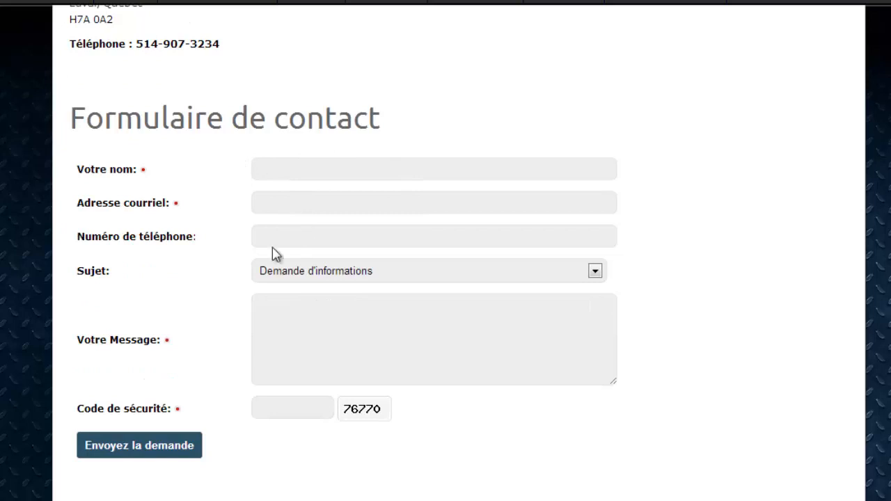
pyautogui.click(364, 278)
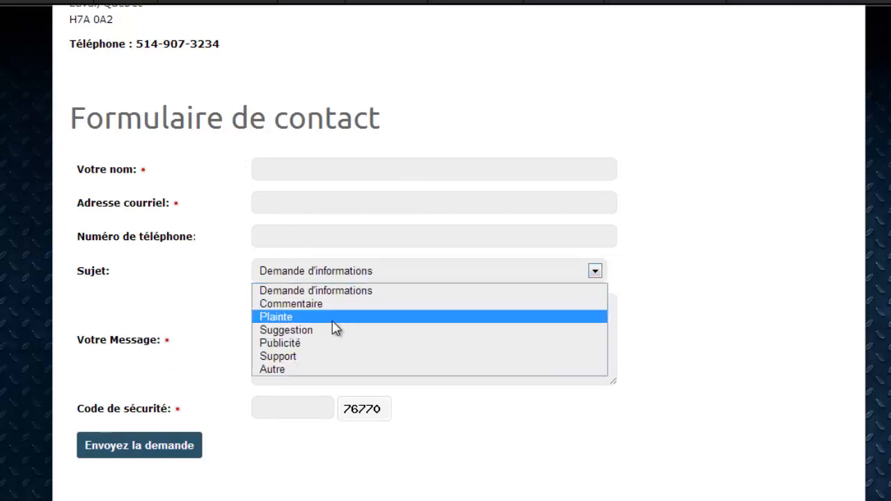
pyautogui.click(162, 275)
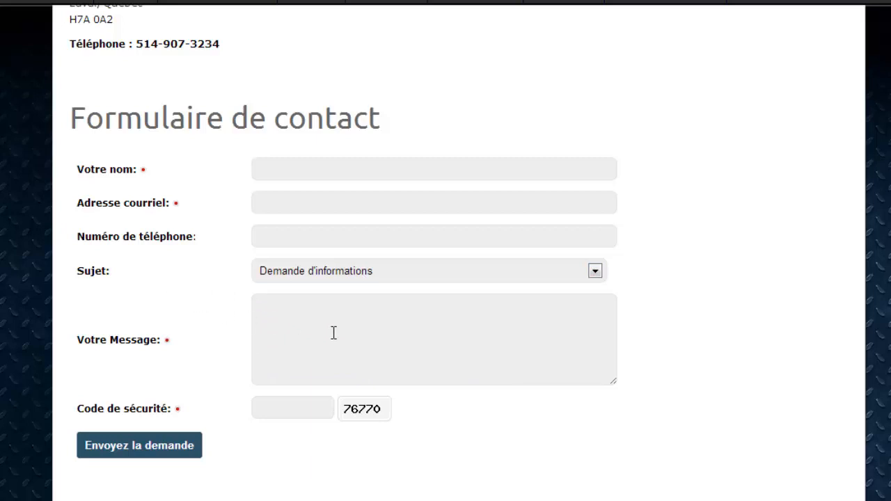
pyautogui.click(285, 409)
pyautogui.scroll(1, 146, 313)
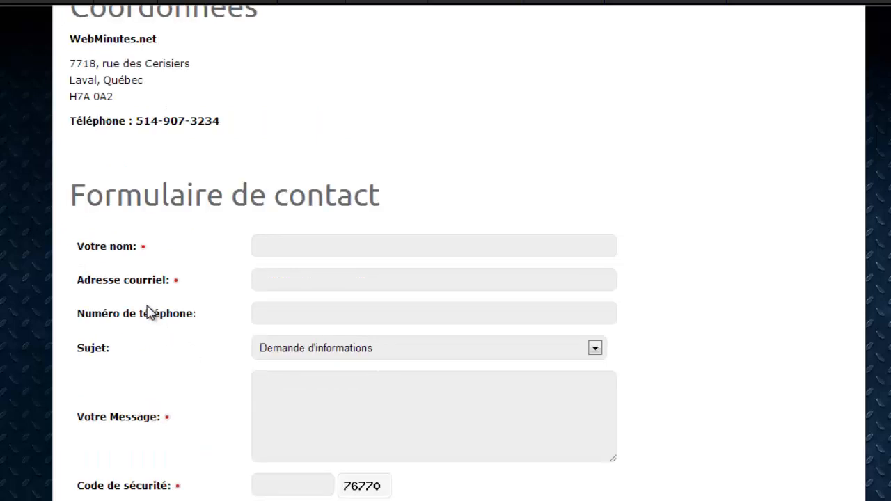
pyautogui.scroll(1, 147, 313)
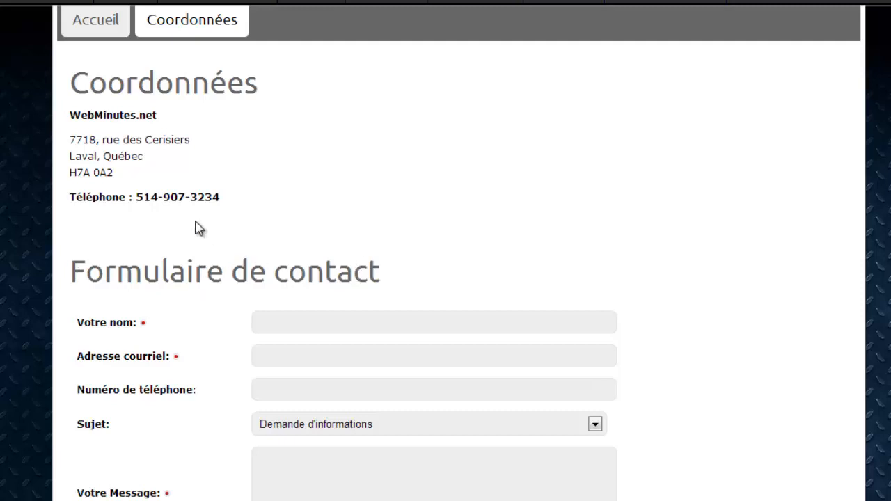
pyautogui.scroll(1, 198, 228)
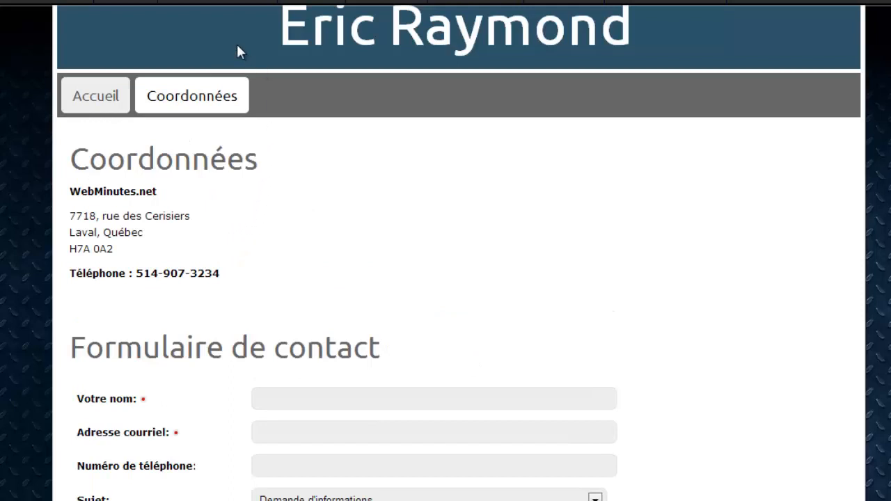
pyautogui.moveTo(206, 2)
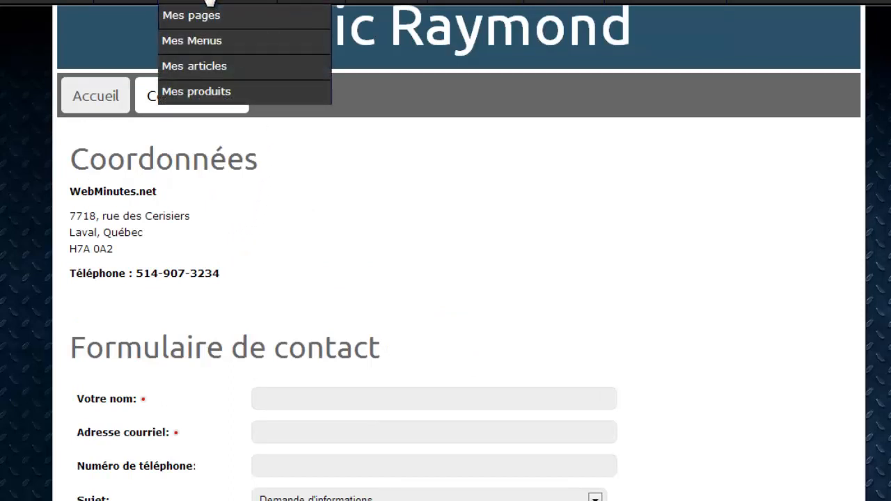
# Step: Set the Formulaire de contact block's Afficher le titre to Non and save it
pyautogui.click(209, 2)
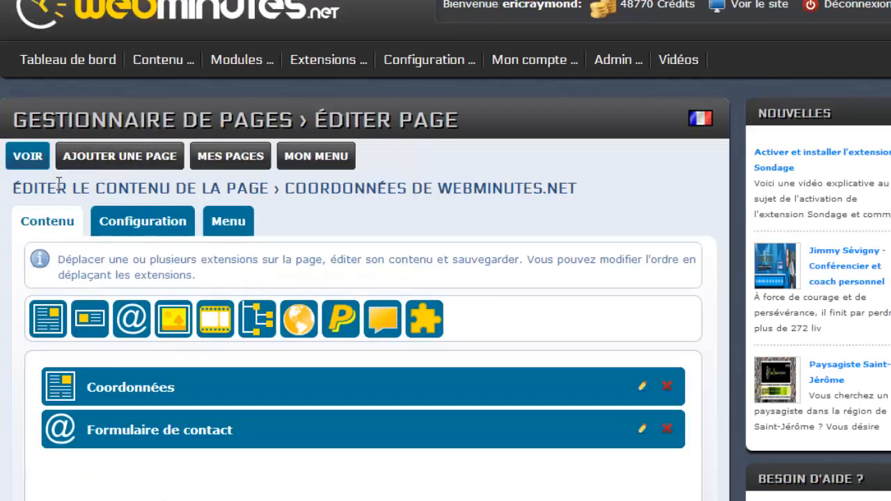
pyautogui.moveTo(286, 188); pyautogui.dragTo(581, 185)
pyautogui.click(591, 195)
pyautogui.scroll(-3, 383, 201)
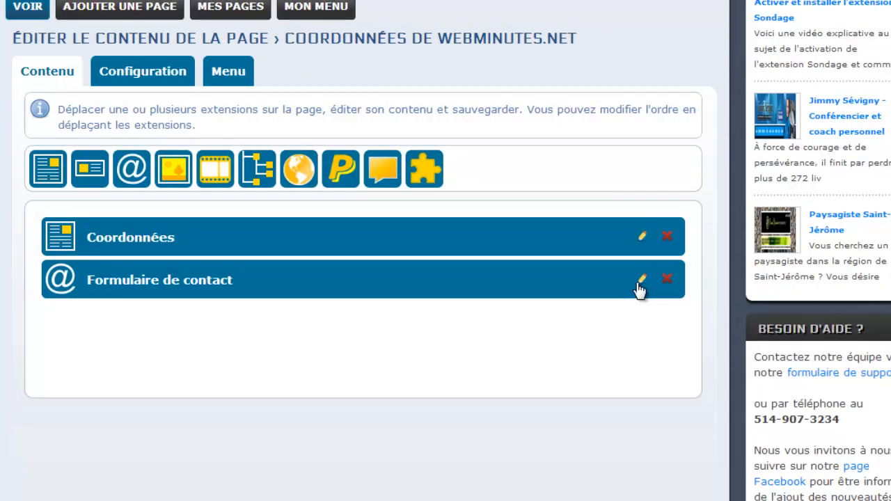
pyautogui.click(641, 279)
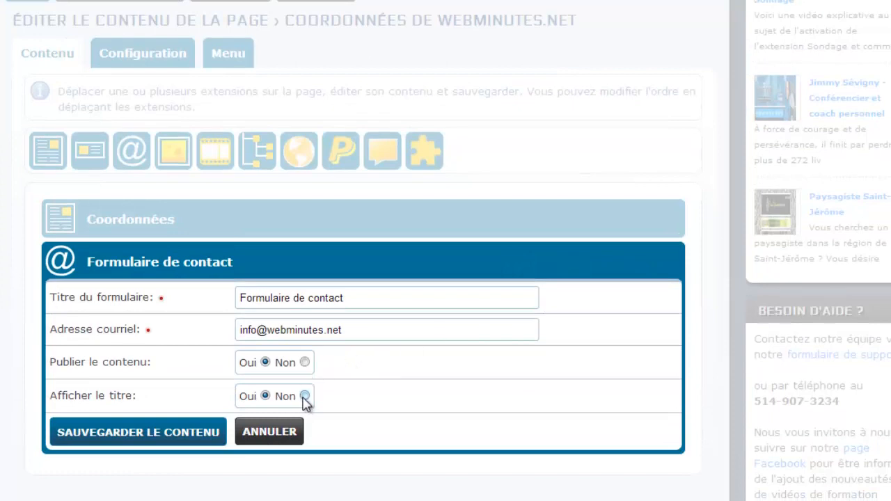
pyautogui.click(195, 433)
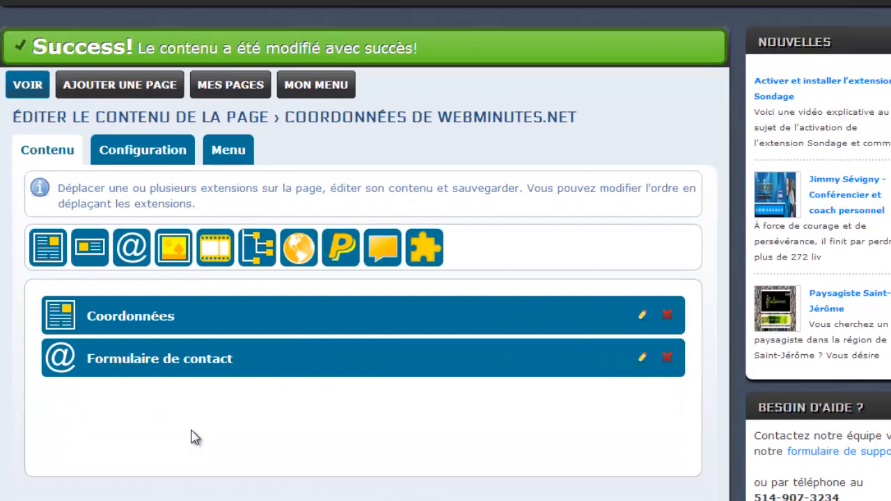
pyautogui.click(26, 86)
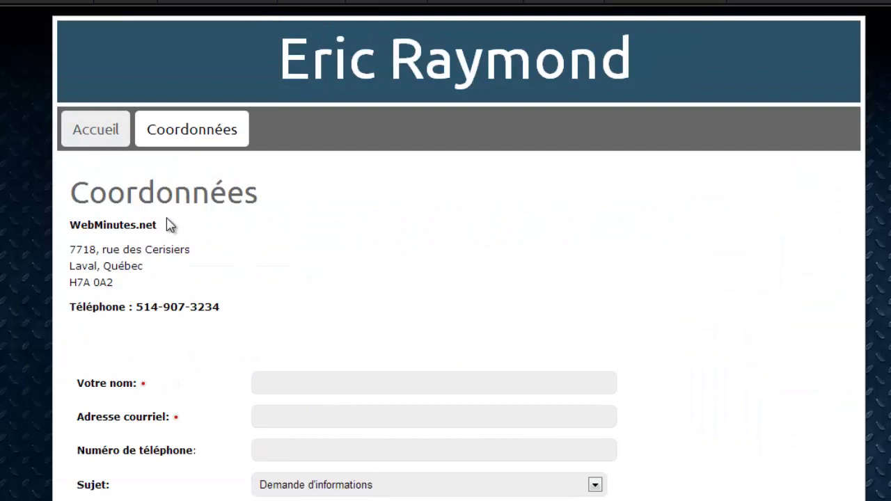
pyautogui.scroll(-2, 171, 224)
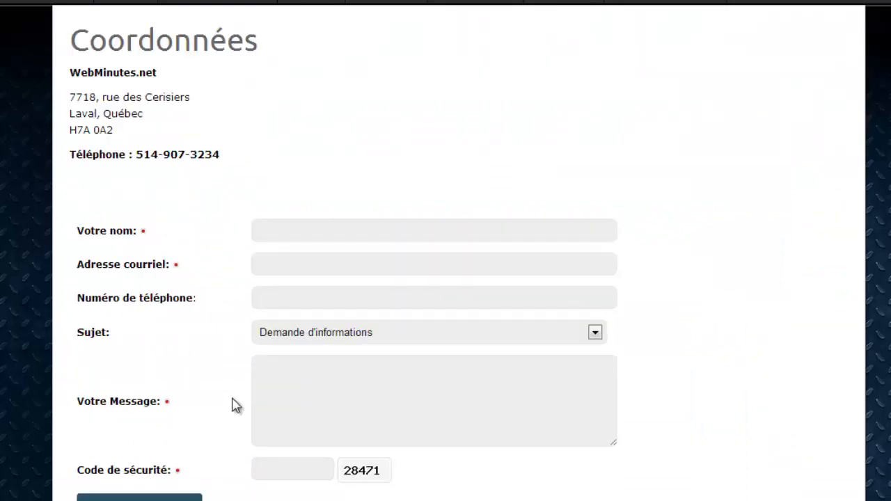
pyautogui.scroll(2, 235, 406)
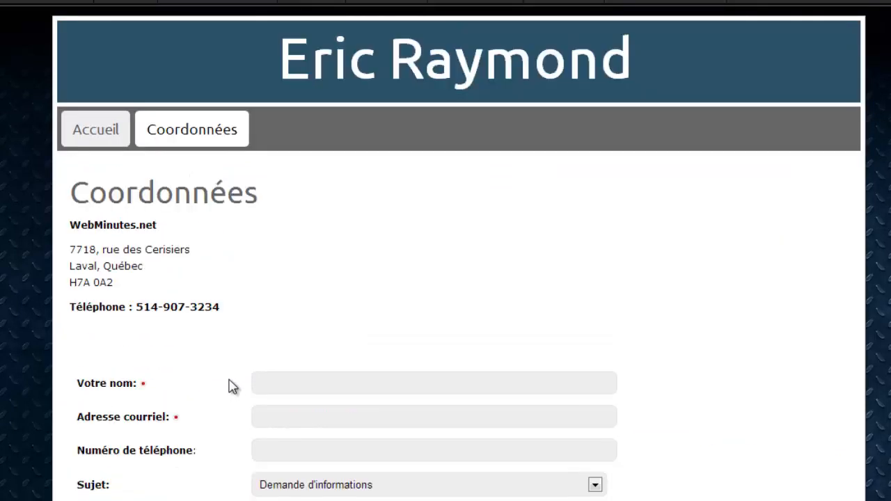
pyautogui.click(201, 2)
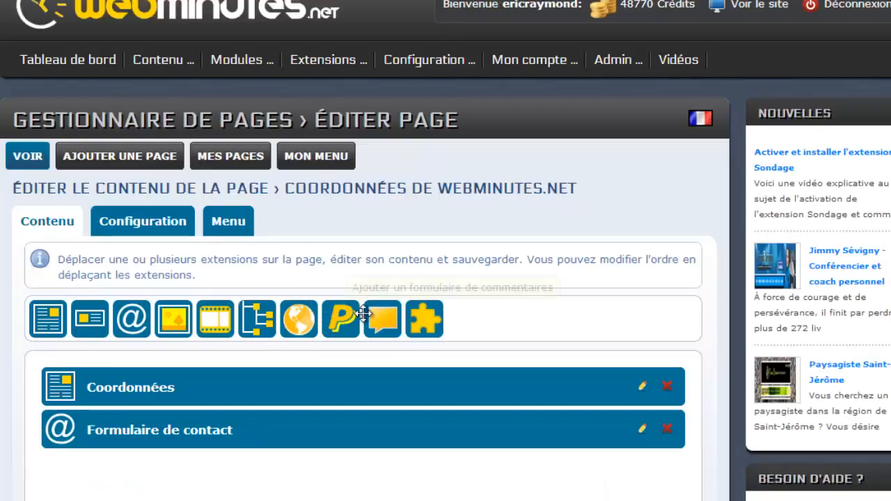
# Step: Add a Google map block titled 'Carte routière' below the contact form, pointing to the business's street address
pyautogui.scroll(-2, 366, 321)
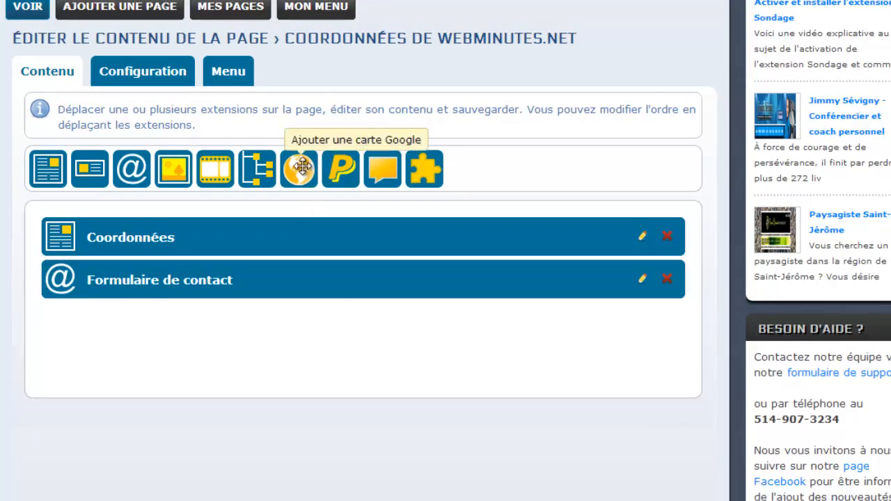
pyautogui.moveTo(301, 166); pyautogui.dragTo(70, 321)
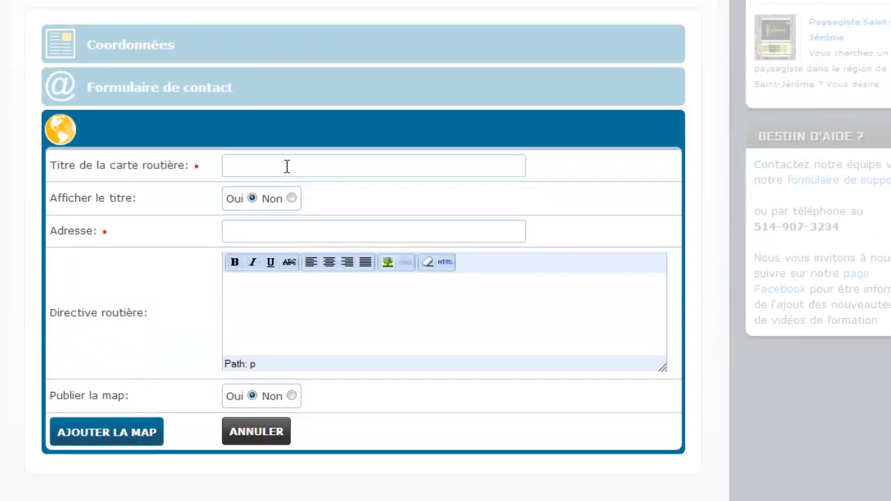
pyautogui.click(287, 165)
pyautogui.write('Carte routi')
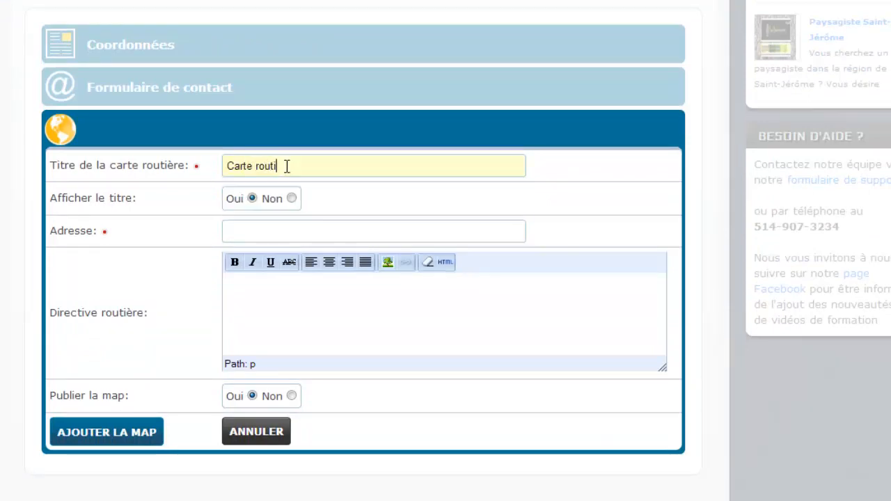
pyautogui.write(';reère')
pyautogui.click(249, 232)
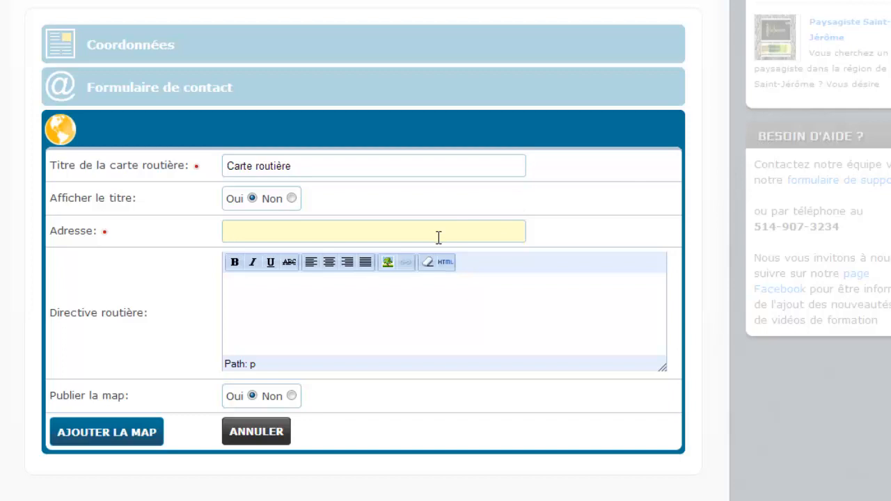
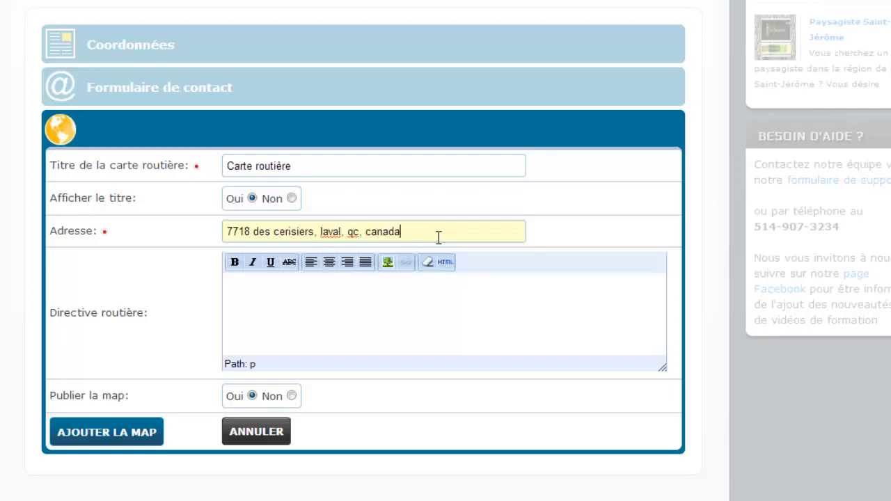
pyautogui.click(100, 444)
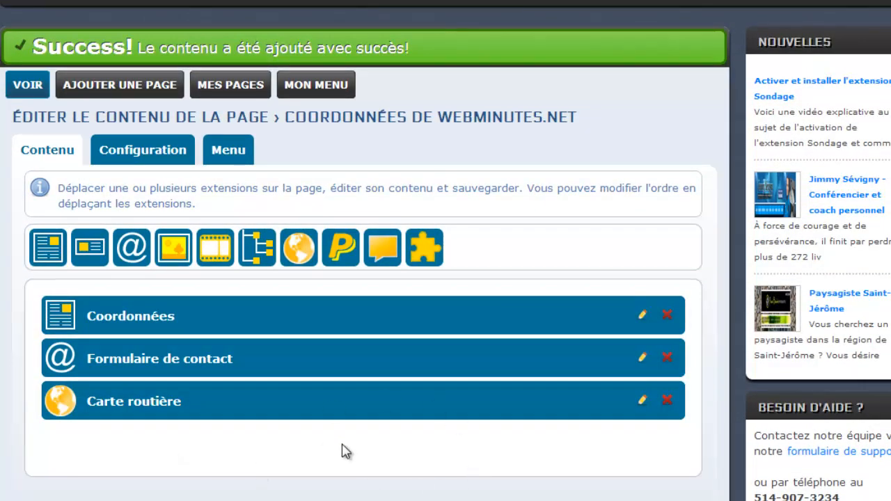
# Step: Preview the public Coordonnées page and scroll down to the new Carte routière map and back
pyautogui.click(29, 86)
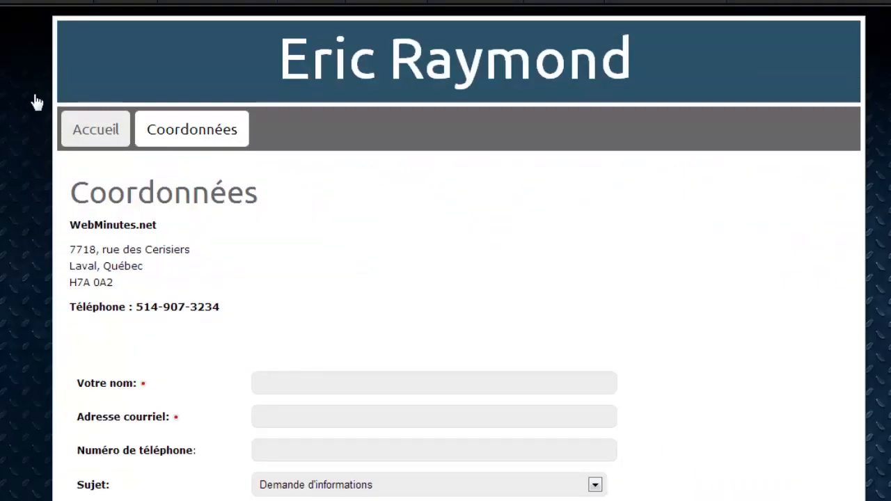
pyautogui.scroll(-2, 185, 272)
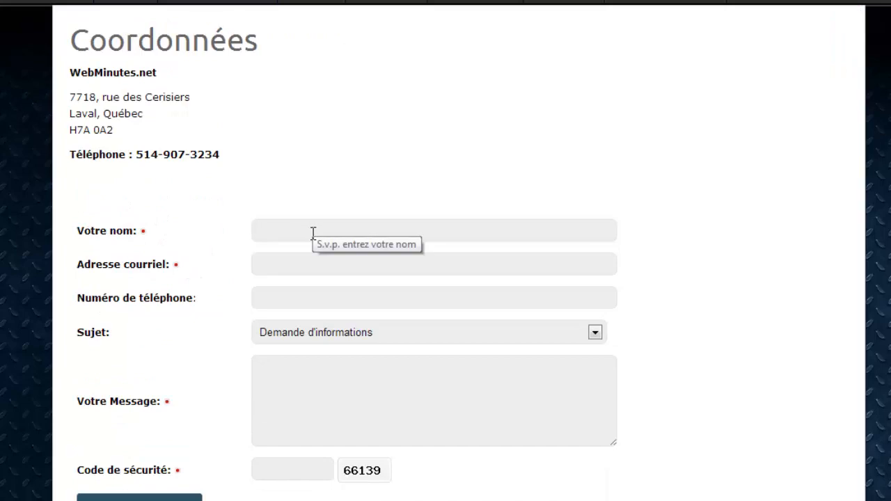
pyautogui.scroll(-6, 310, 234)
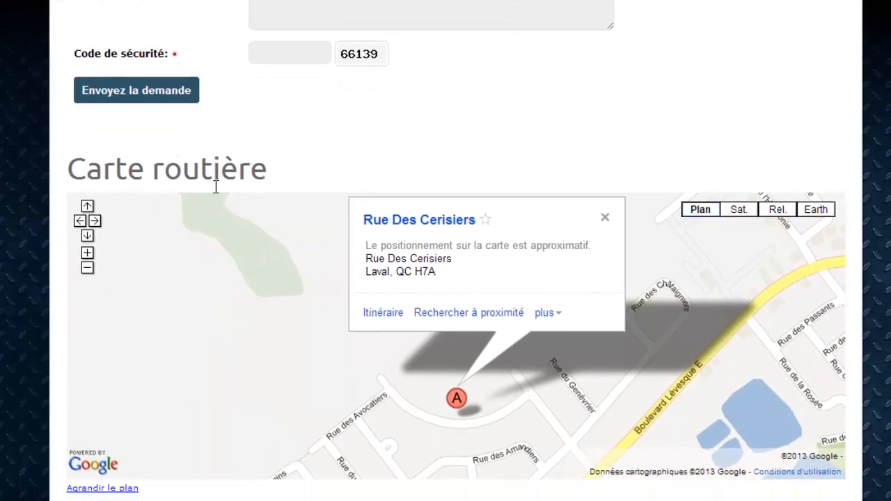
pyautogui.scroll(-1, 411, 150)
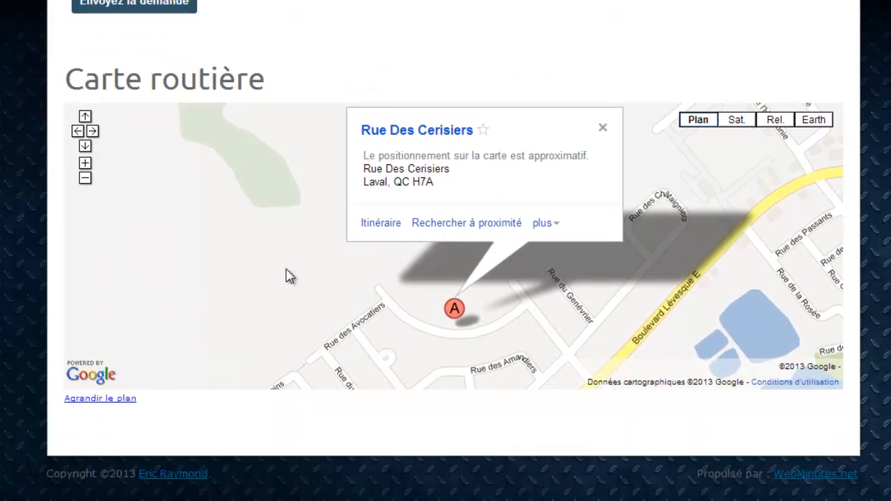
pyautogui.scroll(7, 289, 275)
pyautogui.scroll(1, 286, 267)
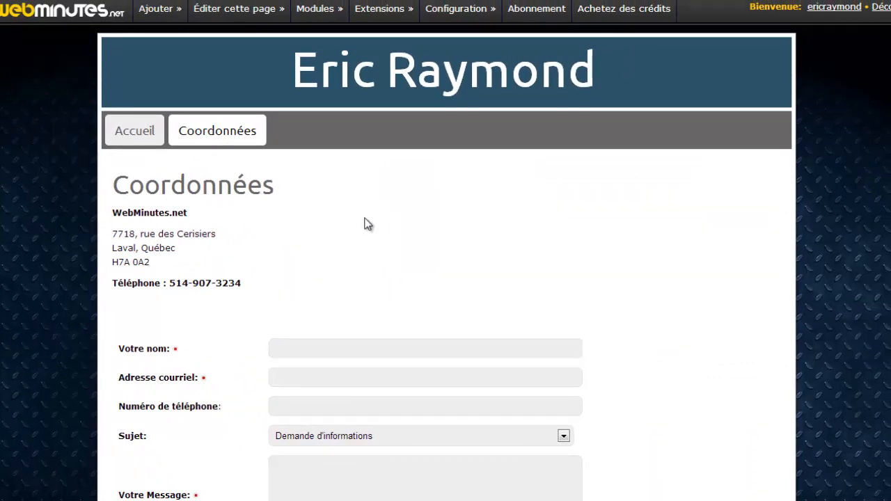
# Step: Start a new page titled 'À propose de WebMinutes.net' with the keyword webminutes
pyautogui.moveTo(159, 15)
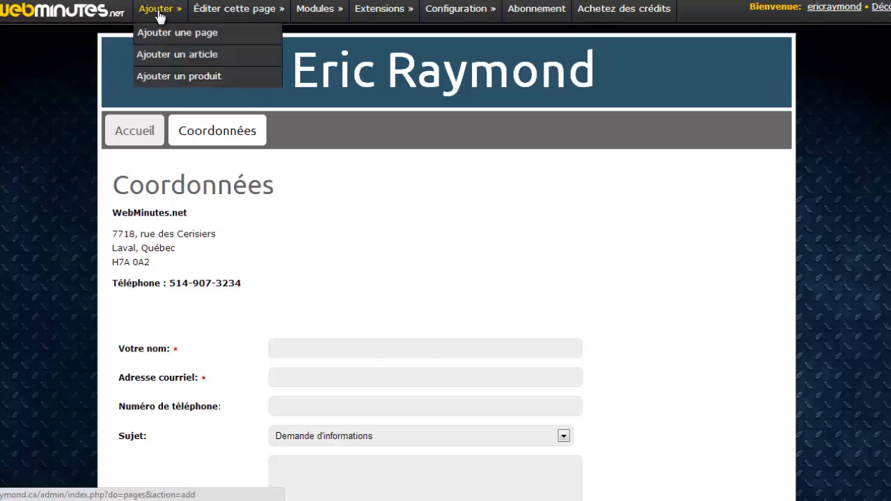
pyautogui.click(186, 38)
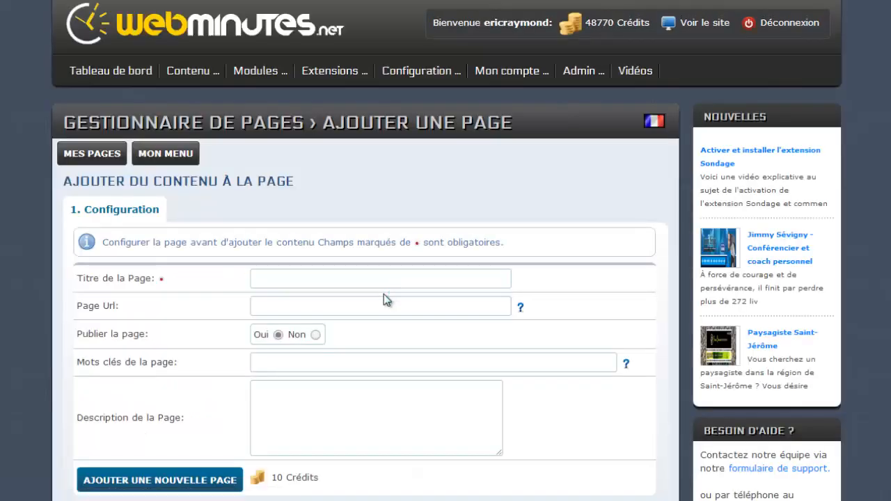
pyautogui.click(314, 280)
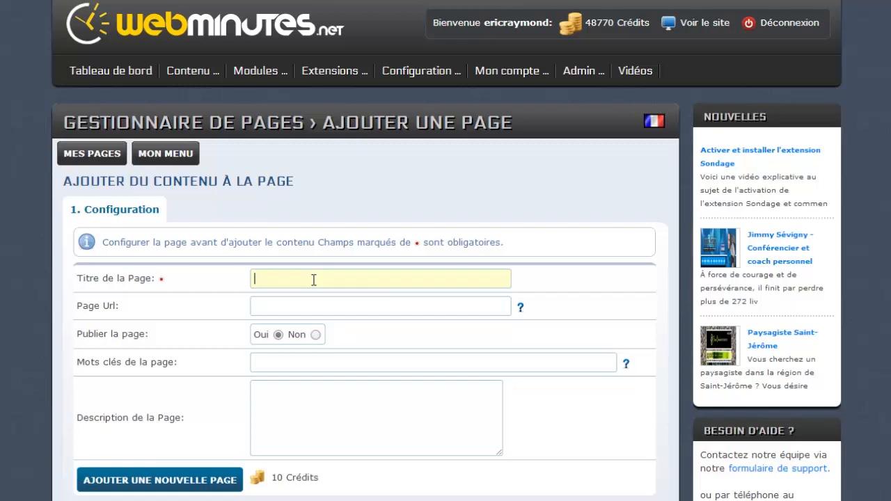
pyautogui.write('À propose de W')
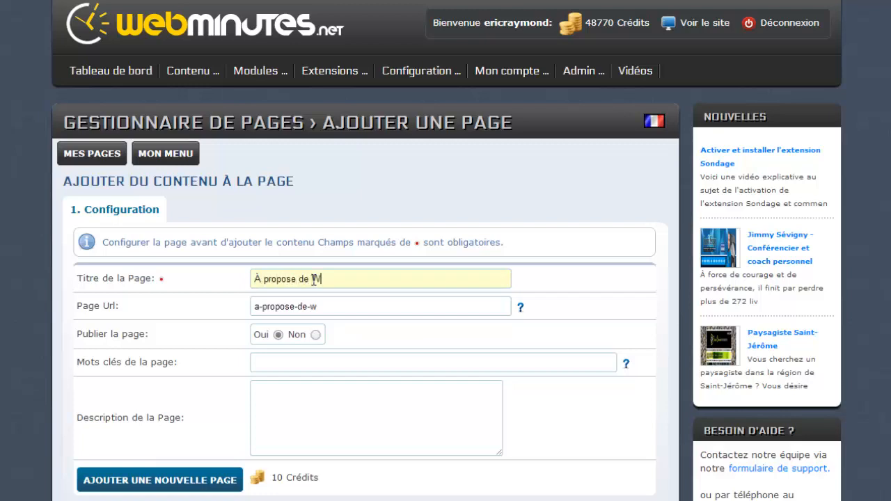
pyautogui.write('ebMinutes')
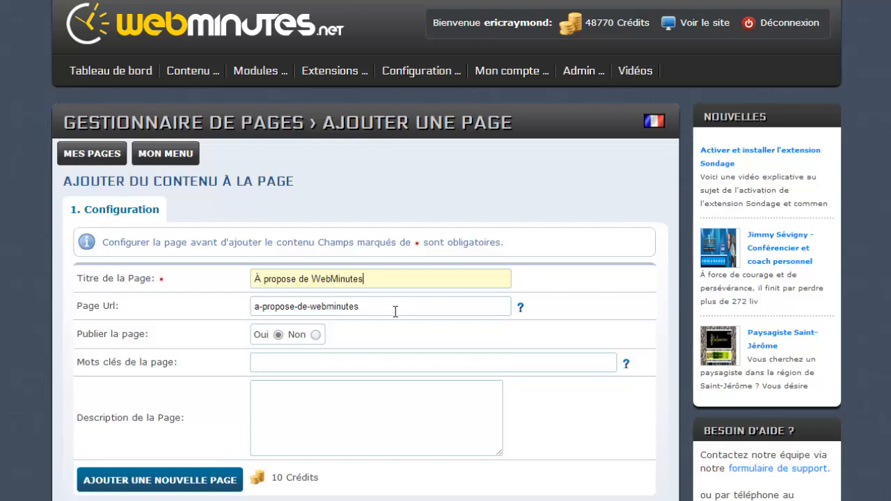
pyautogui.write('.net')
pyautogui.click(275, 367)
pyautogui.write('we')
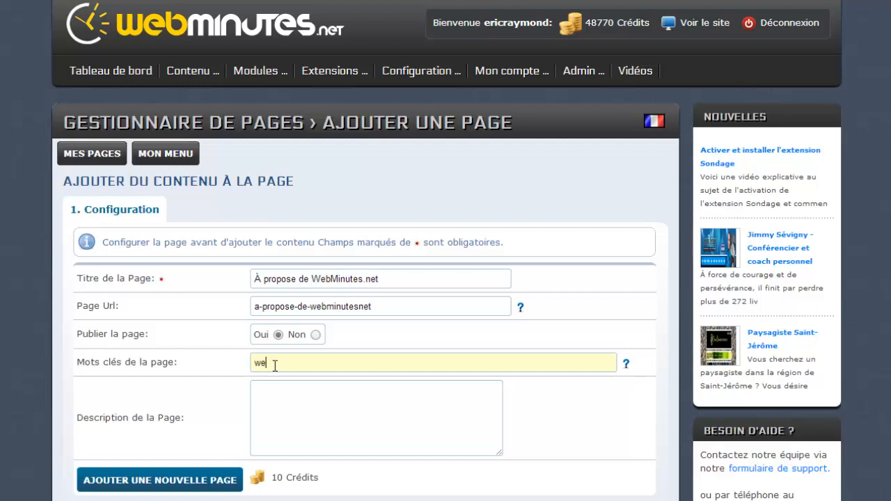
pyautogui.write('bminutes')
# Step: Enter the description 'L'histoire et la mission de webMinutes.net' and shorten the page URL to a-propose
pyautogui.click(282, 411)
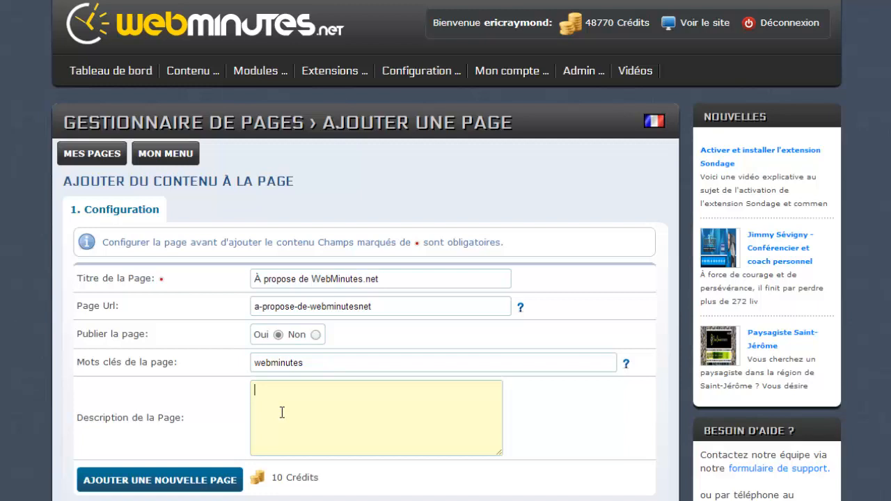
pyautogui.write("L'histoire et la mission de webM")
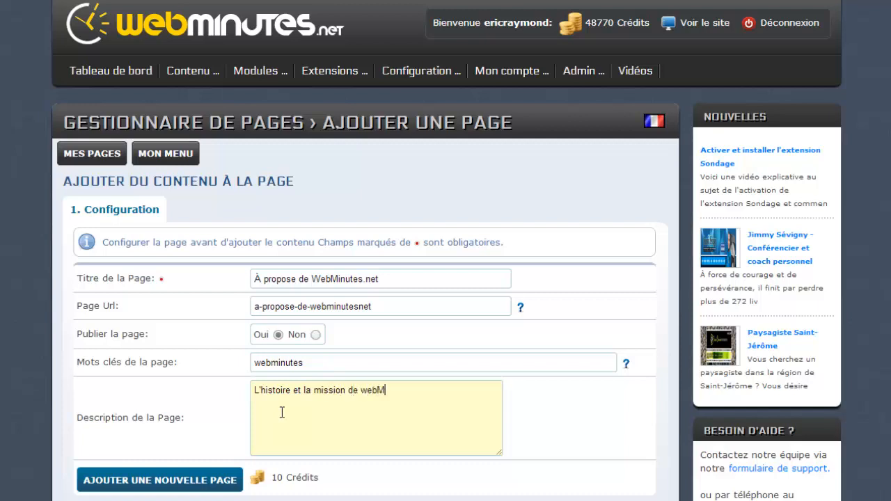
pyautogui.write('inutes.net')
pyautogui.scroll(-2, 301, 407)
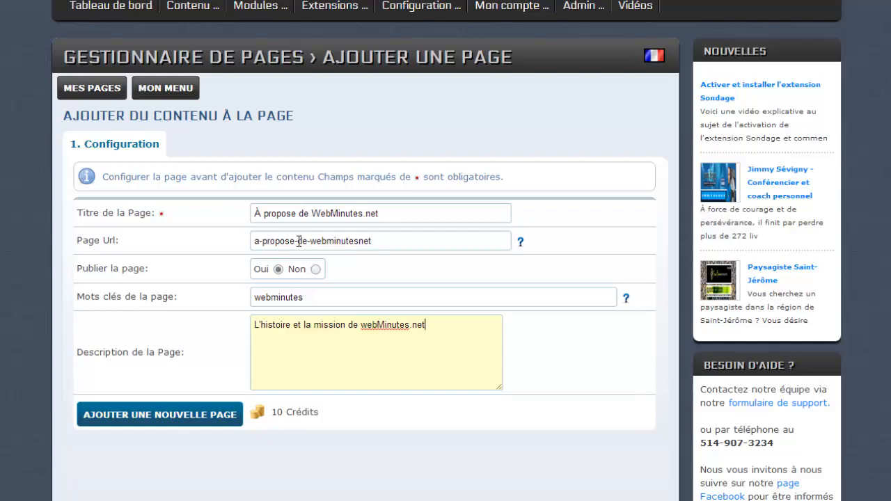
pyautogui.moveTo(298, 241); pyautogui.dragTo(414, 245)
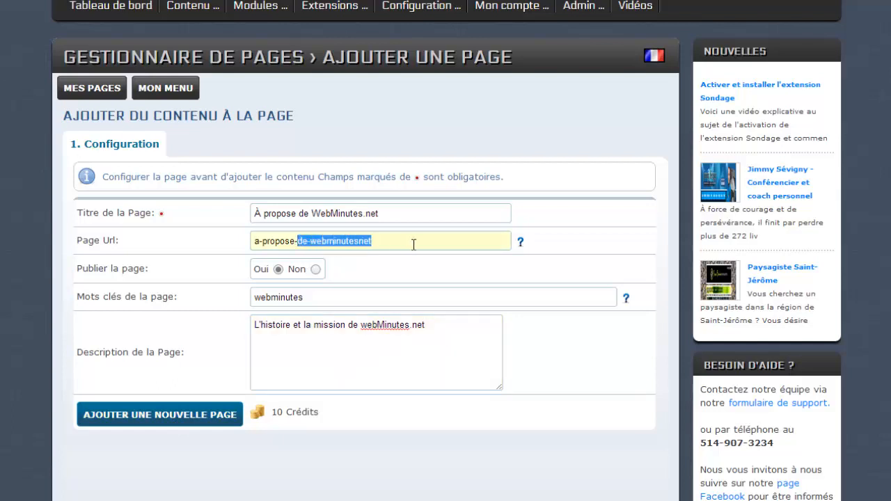
pyautogui.press('BackSpace')
pyautogui.press('BackSpace')
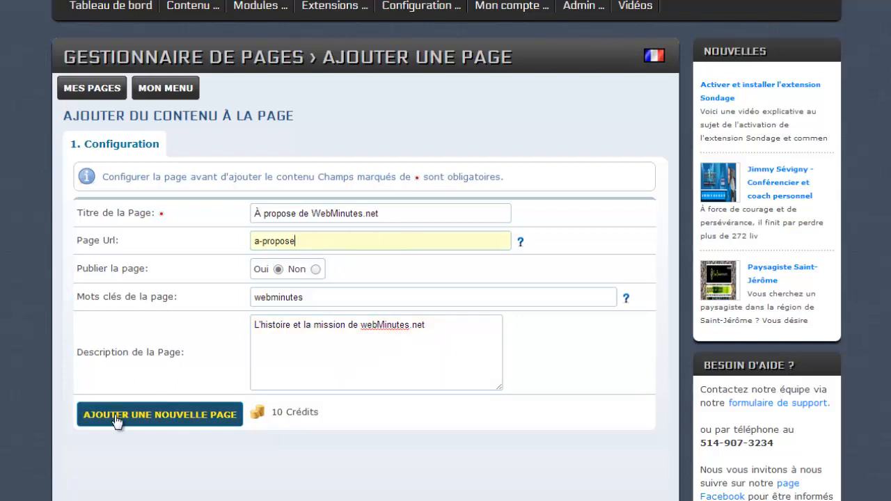
# Step: Create the page and place an HTML text block titled 'À propose de nous' on it
pyautogui.click(179, 424)
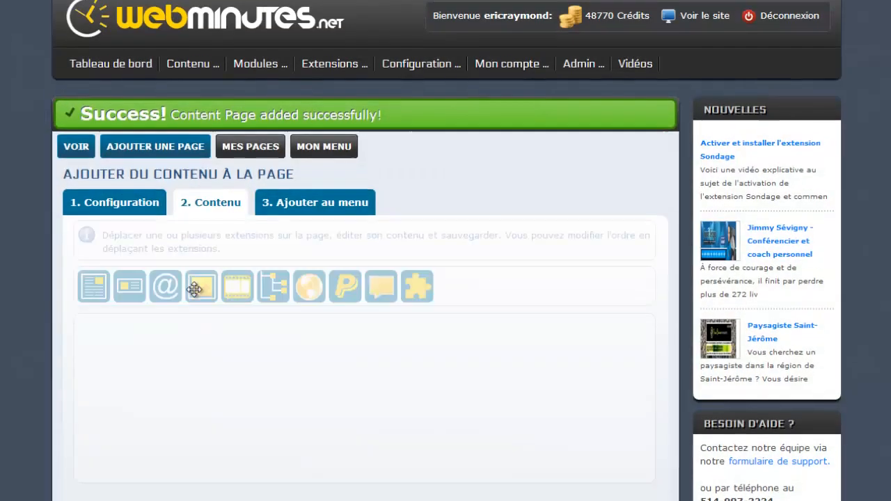
pyautogui.scroll(-2, 202, 307)
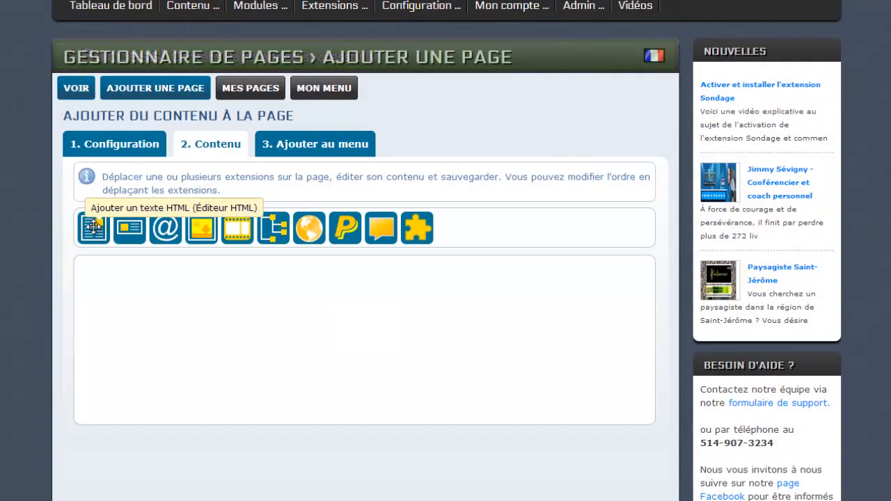
pyautogui.moveTo(93, 227); pyautogui.dragTo(159, 295)
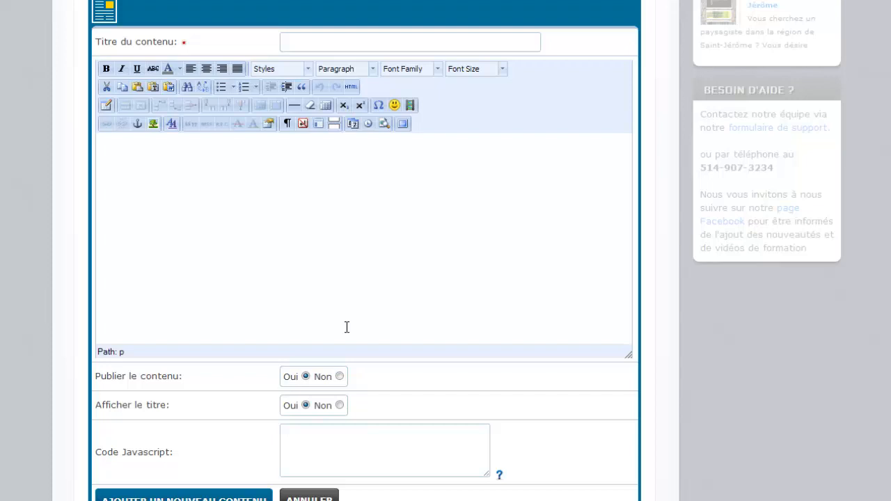
pyautogui.click(306, 42)
pyautogui.write('À')
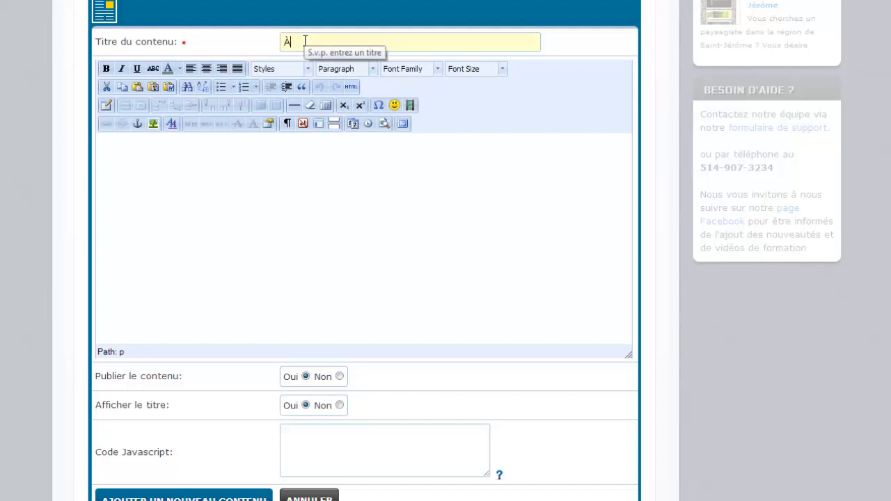
pyautogui.write(' propose de nous')
# Step: Paste the three company description paragraphs into the block body and save it
pyautogui.click(285, 182)
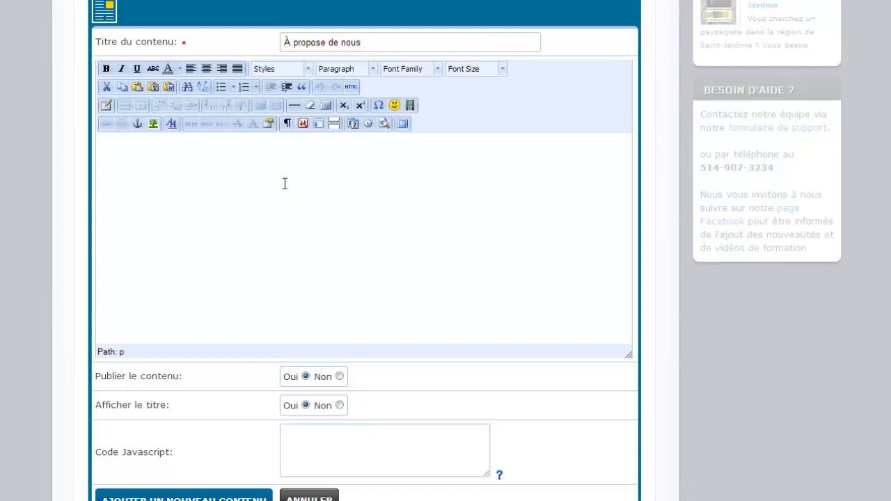
pyautogui.write("Nous sommes une entreprise dynamique et innovatrice qui tente toujours de se démarquer par ses conceptions originales qui sont, d'abord et avant tout, adaptées aux besoins du client. Passionné de programmation et des nouvelles technologies, nos programmeurs veillent au développement, l'entretien et la mise en ligne des sites Internet et des logiciels (applications) web. Ils nous assurent une pertinence et une efficacité hors du commun dans la réalisation et l'entretien de sites Internet et logiciels notamment au niveau du commerce électronique, des catalogues en ligne, et des outils facilitant la mise à jour des sites. Diplômés en graphisme, nos concepteurs hors pair qui se spécialisent dans le design d'interface tant pour les sites web que le cédérom, possèdent une solide expérience des contraintes et avantages du médium et apprécient particulièrement la clarté et la simplicité graphique.")
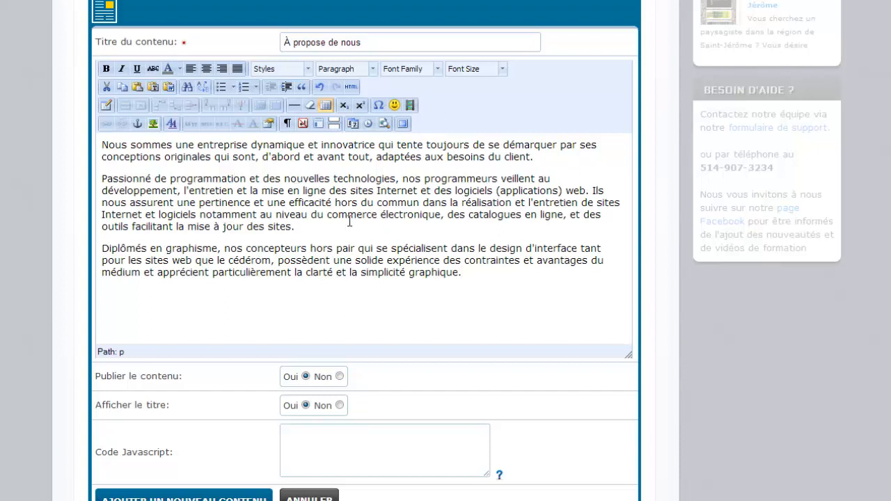
pyautogui.scroll(-1, 269, 258)
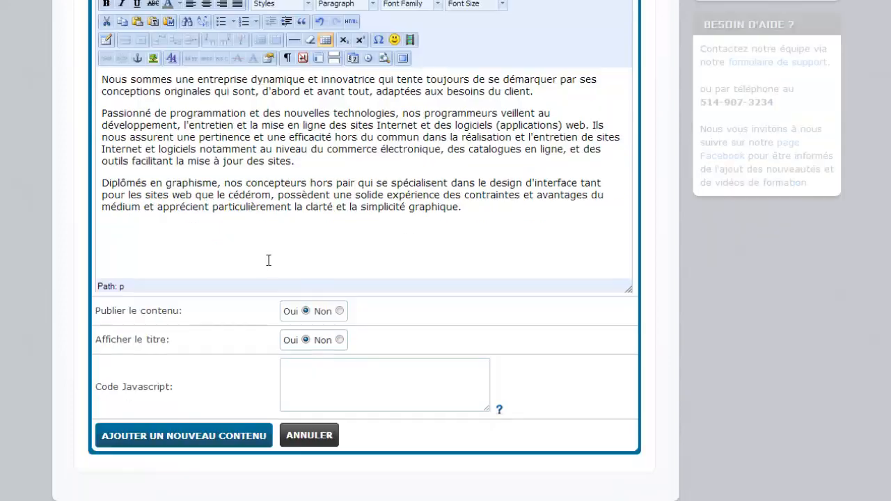
pyautogui.click(194, 442)
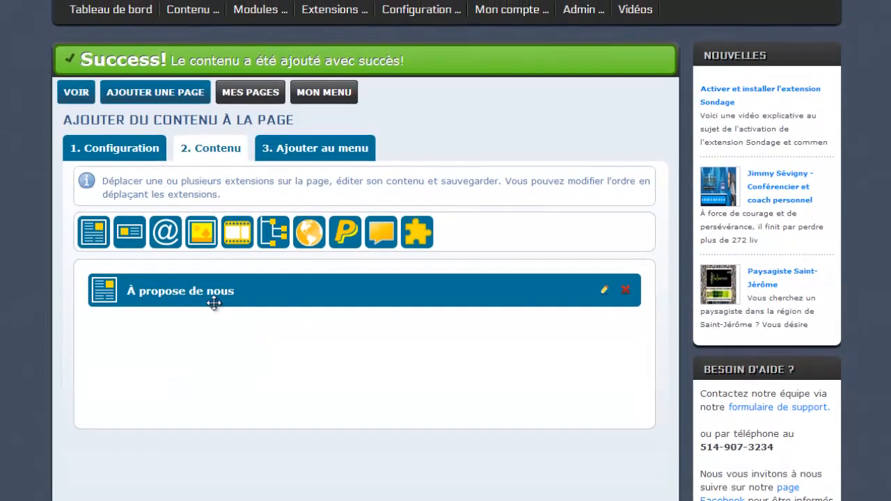
# Step: Add the page to the menu with the button name 'À propose de nous' and view it publicly
pyautogui.click(333, 160)
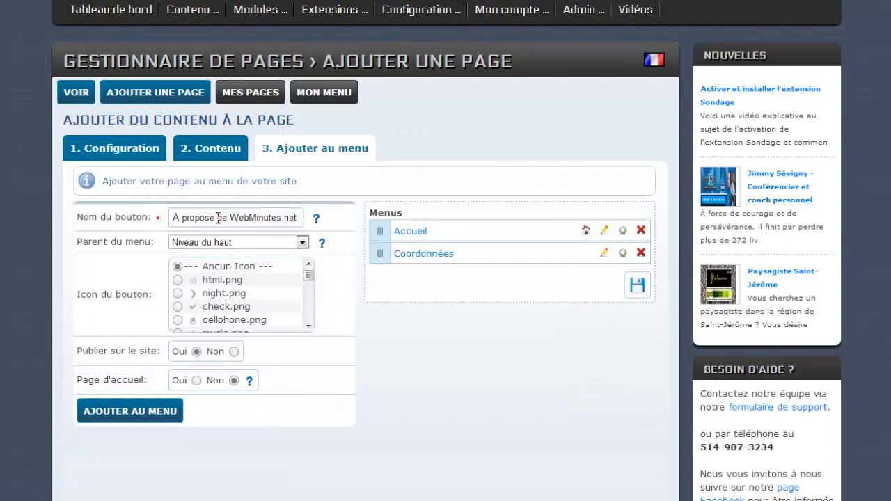
pyautogui.moveTo(230, 218); pyautogui.dragTo(321, 221)
pyautogui.moveTo(320, 226)
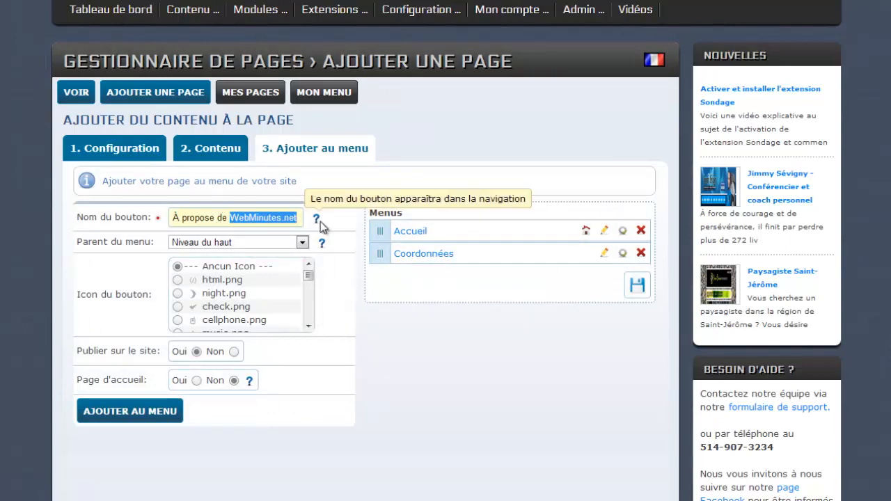
pyautogui.write('nous')
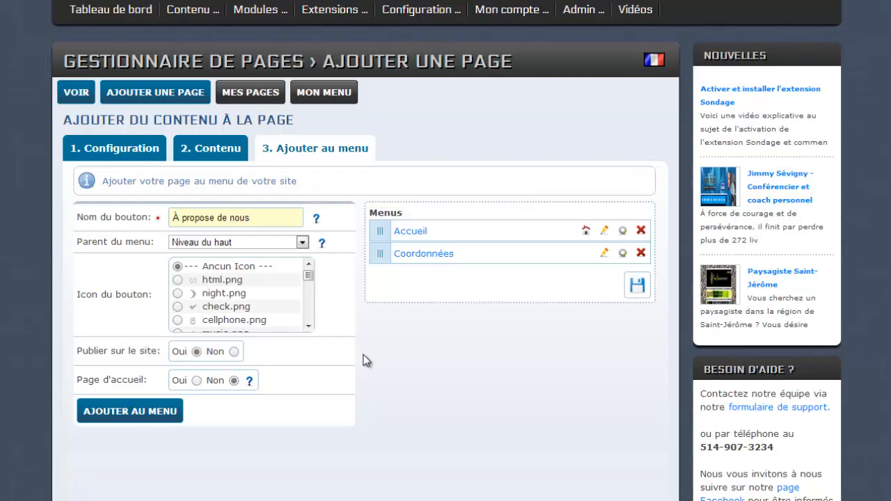
pyautogui.click(138, 413)
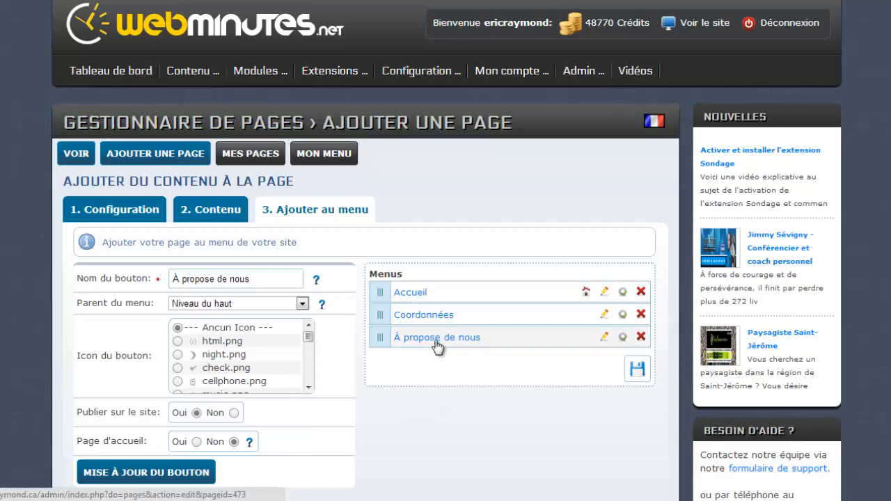
pyautogui.click(77, 154)
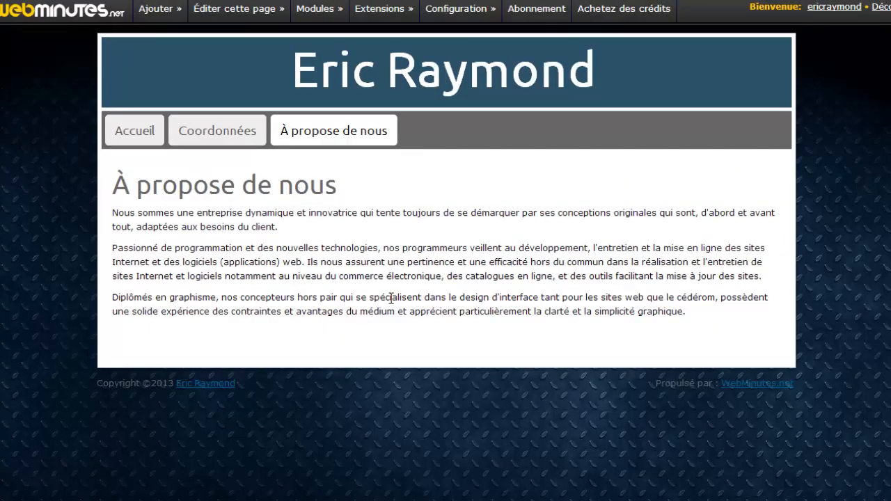
pyautogui.click(233, 131)
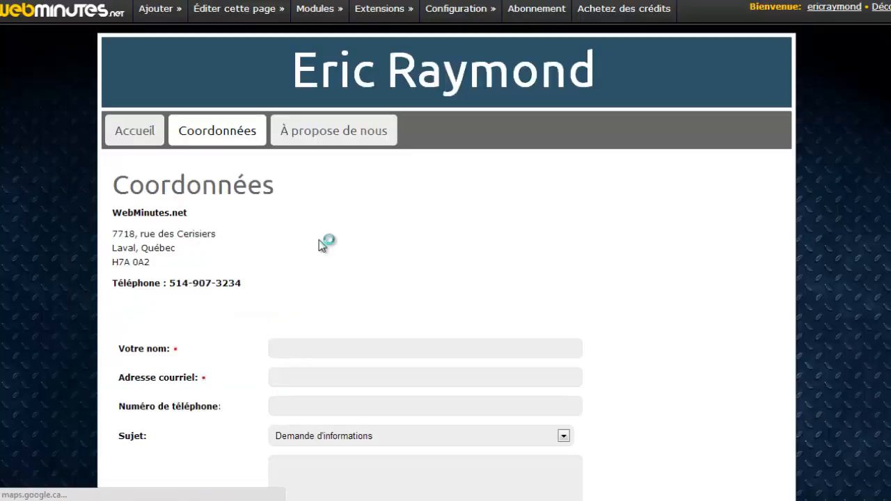
pyautogui.click(317, 143)
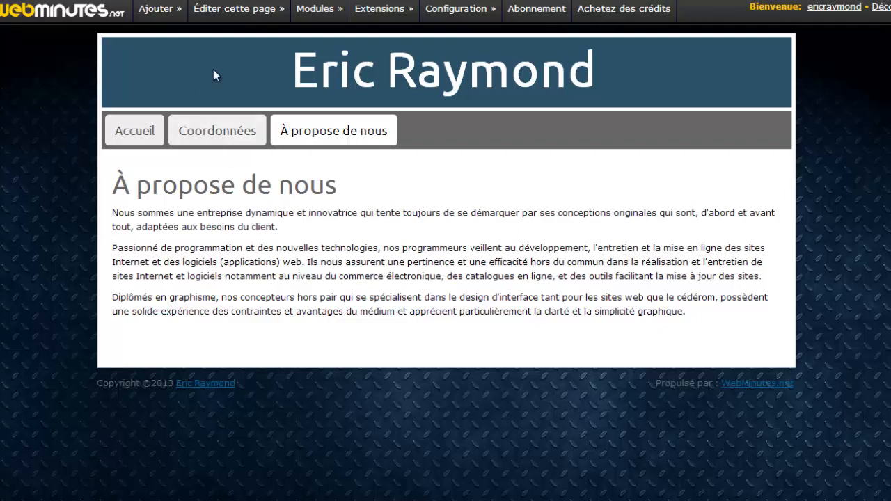
pyautogui.moveTo(212, 10)
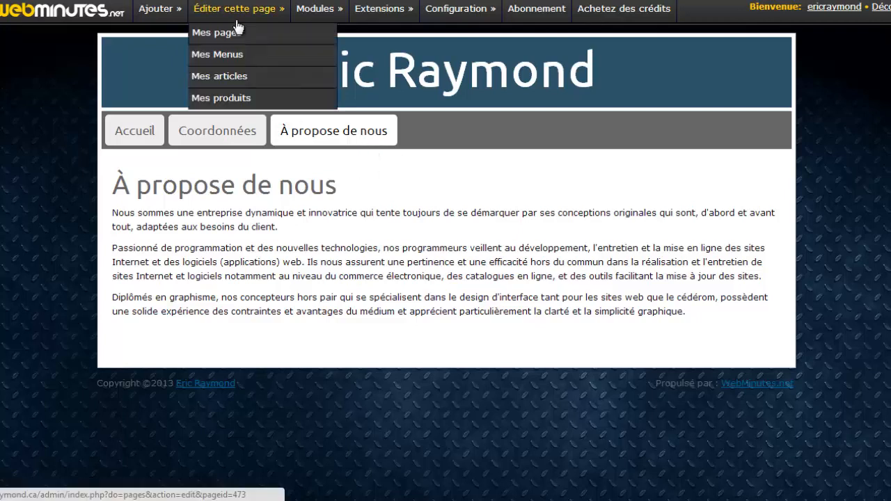
# Step: In Mes Menus, move À propose de nous above Coordonnées, save the order, and view the site
pyautogui.click(225, 62)
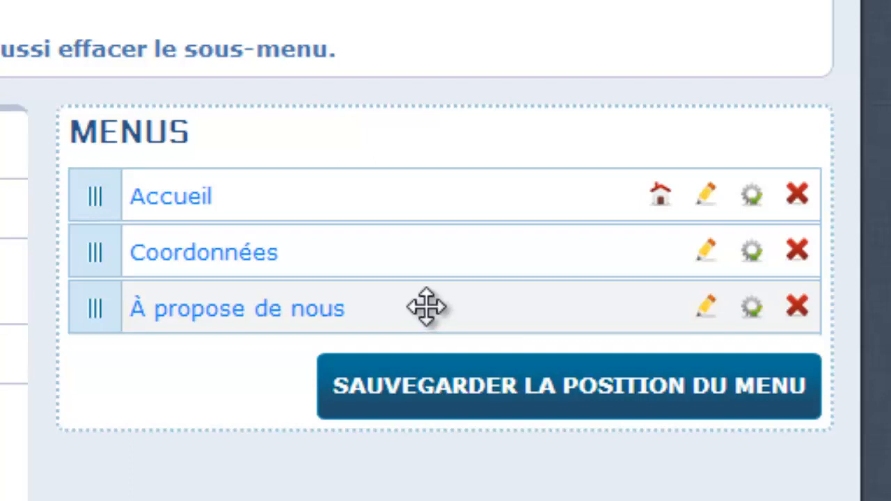
pyautogui.moveTo(425, 306); pyautogui.dragTo(429, 252)
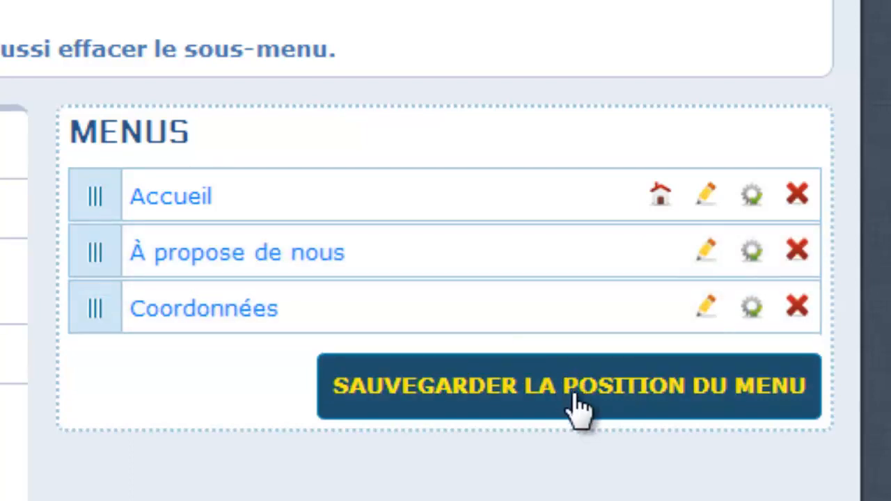
pyautogui.click(575, 398)
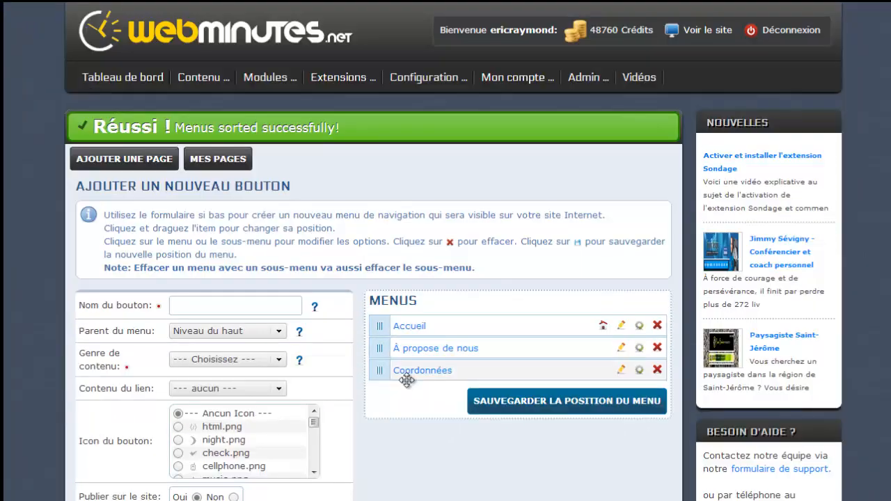
pyautogui.click(718, 30)
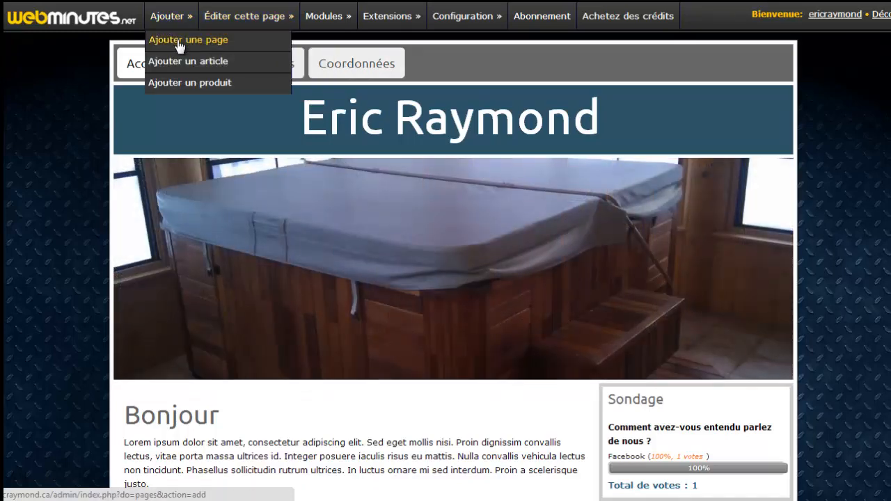
# Step: Start another new page titled 'Découvrez l'équipe de WebMinutes.net', replacing the initial 'Notre équipe'
pyautogui.click(176, 40)
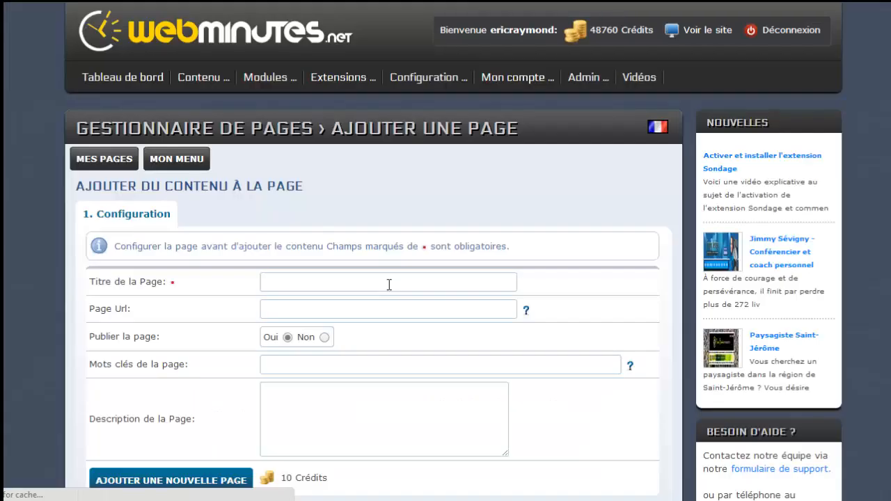
pyautogui.click(316, 282)
pyautogui.write('Not')
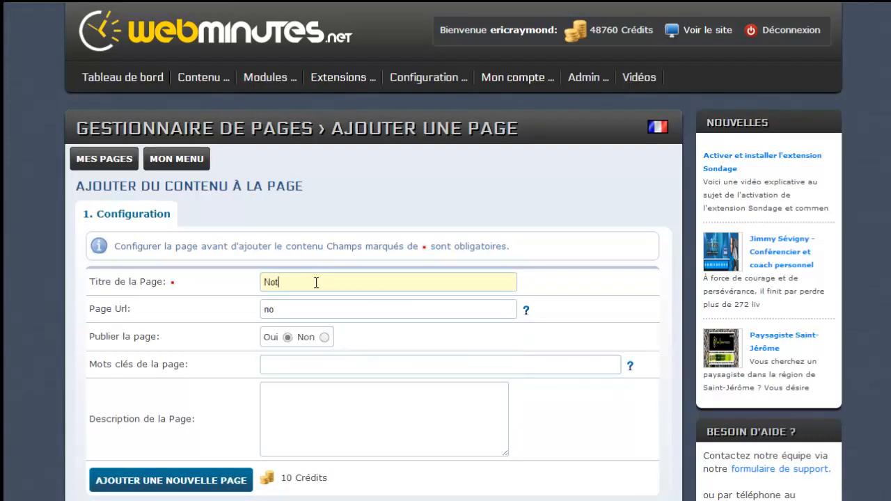
pyautogui.write('re équipe')
pyautogui.moveTo(317, 284); pyautogui.dragTo(261, 286)
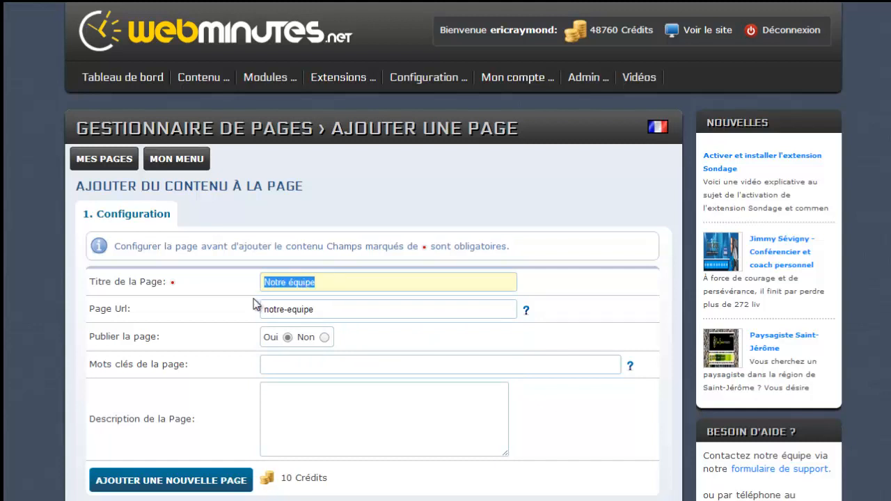
pyautogui.press('BackSpace')
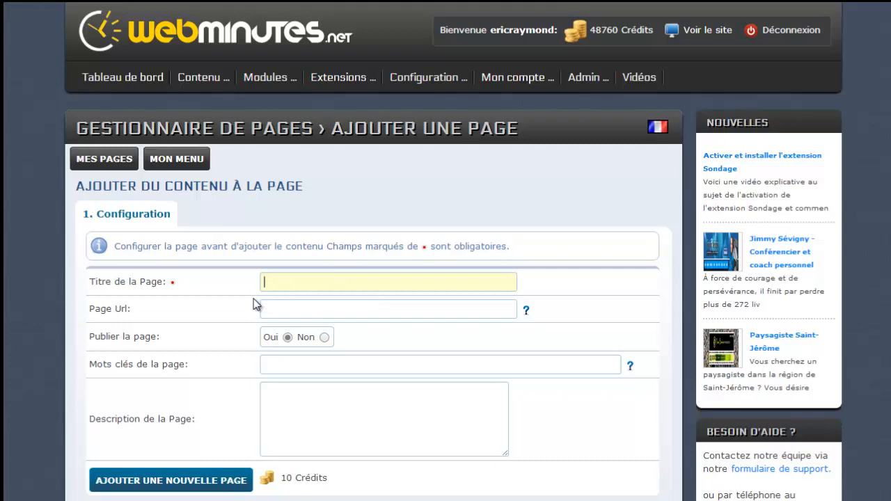
pyautogui.write("Découvrez l'éui")
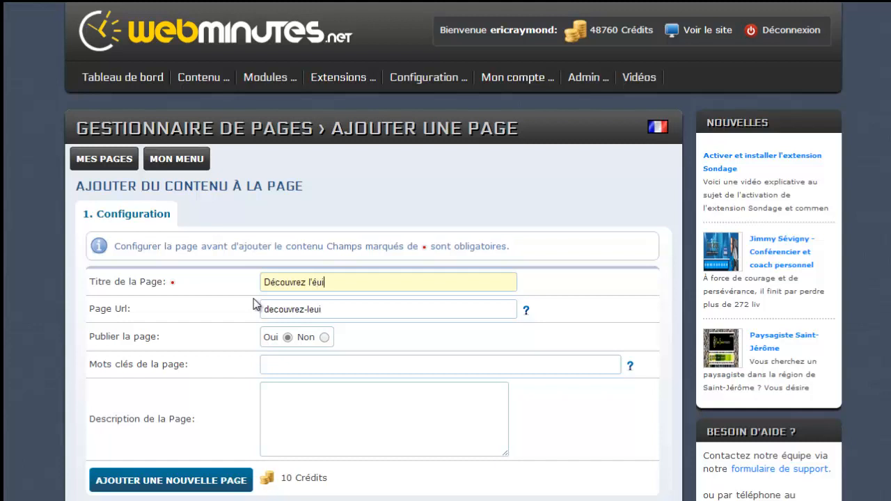
pyautogui.press('BackSpace')
pyautogui.press('BackSpace')
pyautogui.write('quipe de WebMin')
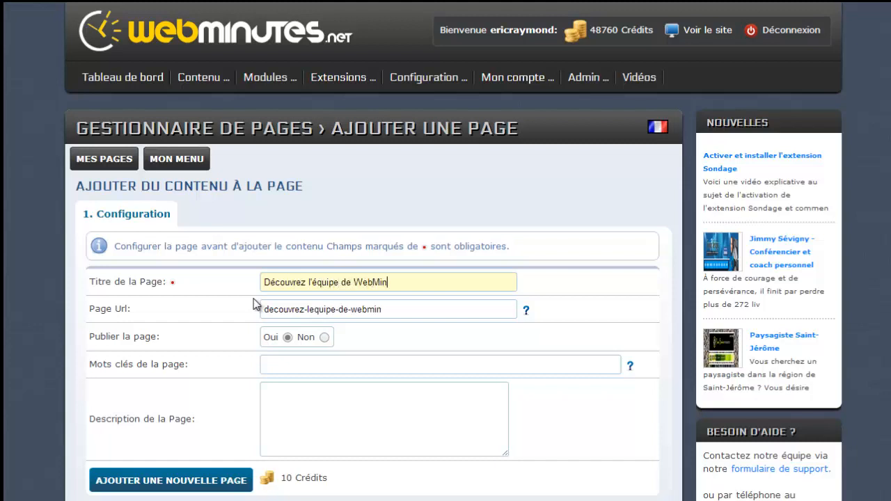
pyautogui.write('utes.net')
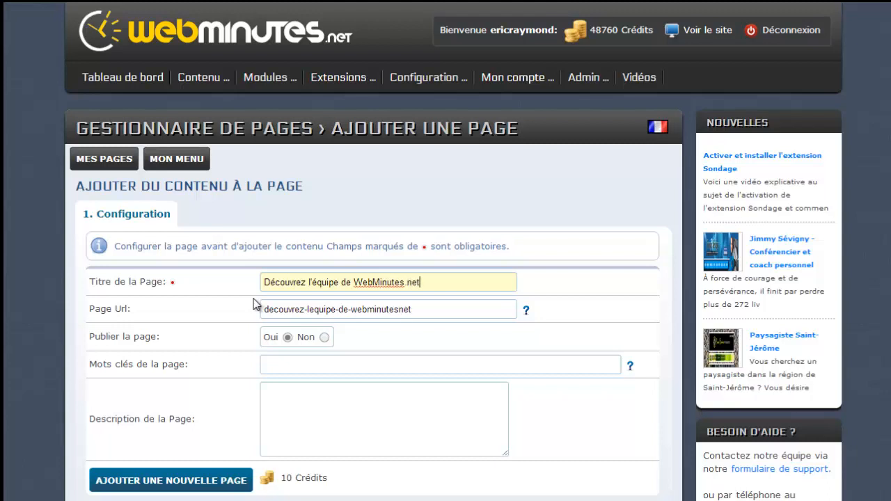
# Step: Add the keyword webMinutes and a description introducing the team members, then create the page
pyautogui.scroll(-1, 268, 313)
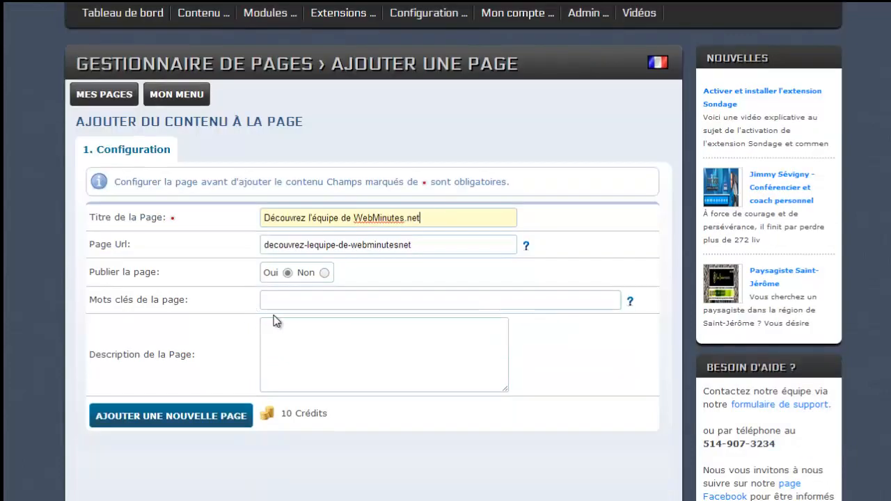
pyautogui.click(308, 304)
pyautogui.write('webMi')
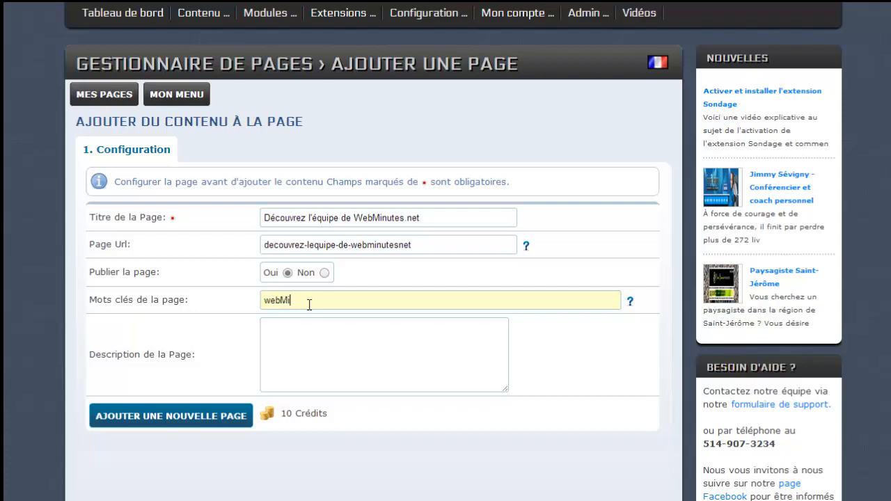
pyautogui.write('nutes')
pyautogui.click(336, 355)
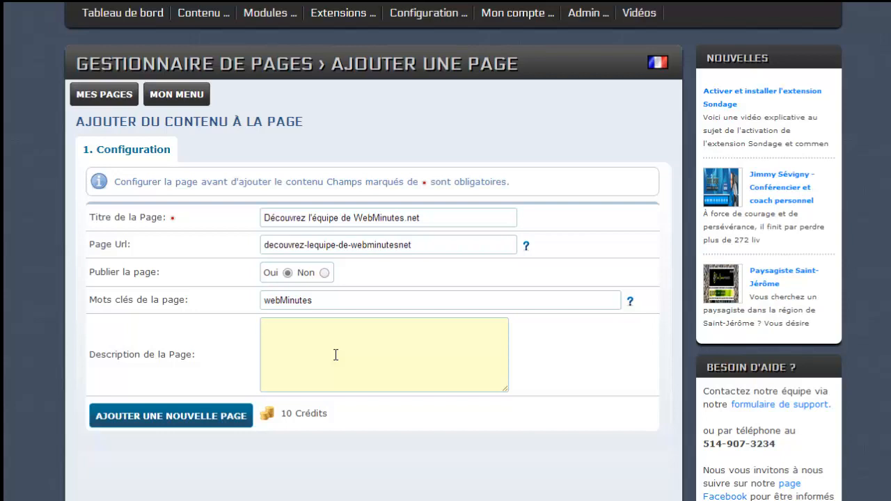
pyautogui.write('Découvres les membres ed l')
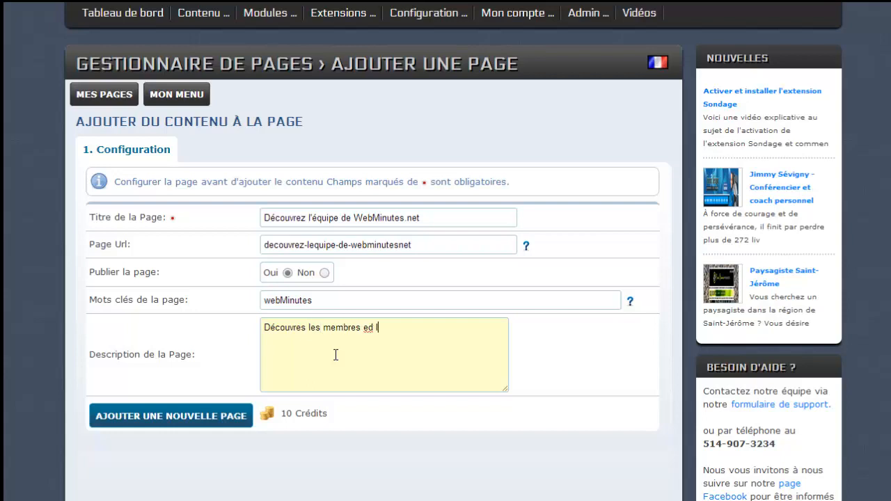
pyautogui.press('BackSpace')
pyautogui.press('BackSpace')
pyautogui.press('BackSpace')
pyautogui.press('BackSpace')
pyautogui.write("de l'équipe de WebM")
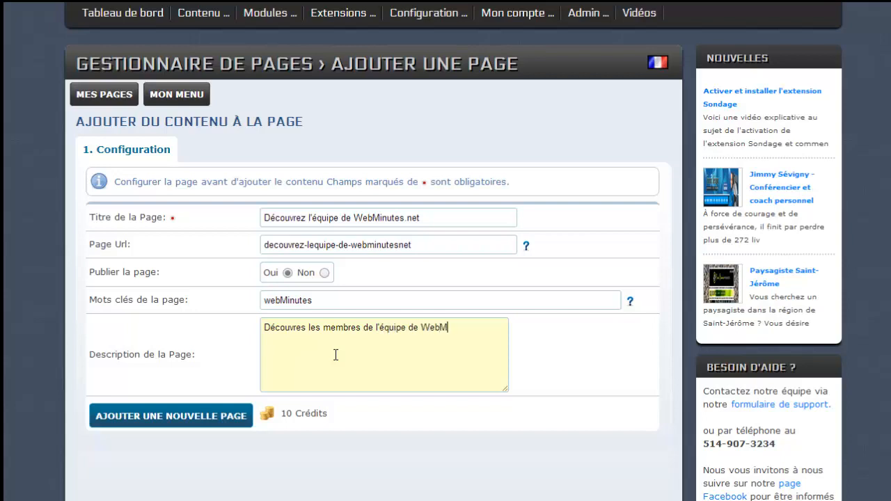
pyautogui.write('inutes.net')
pyautogui.click(187, 425)
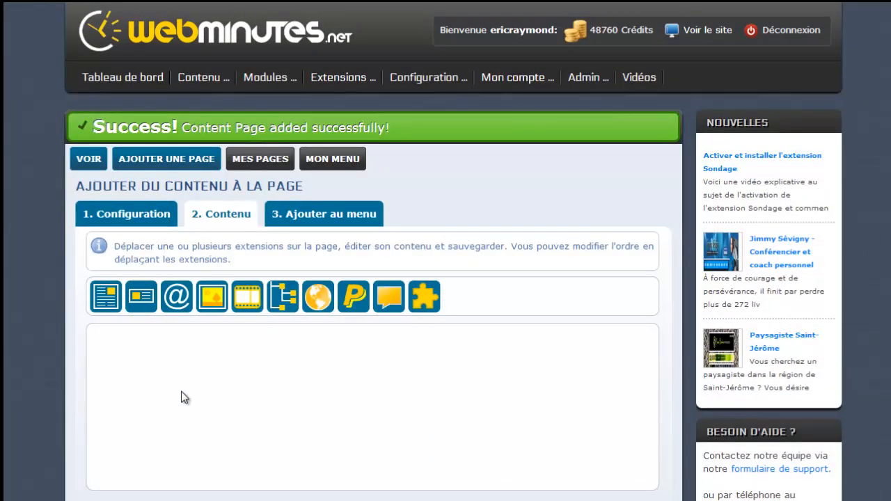
# Step: Place an HTML text block on the team page and give it the title 'Notre équipe'
pyautogui.scroll(-3, 179, 347)
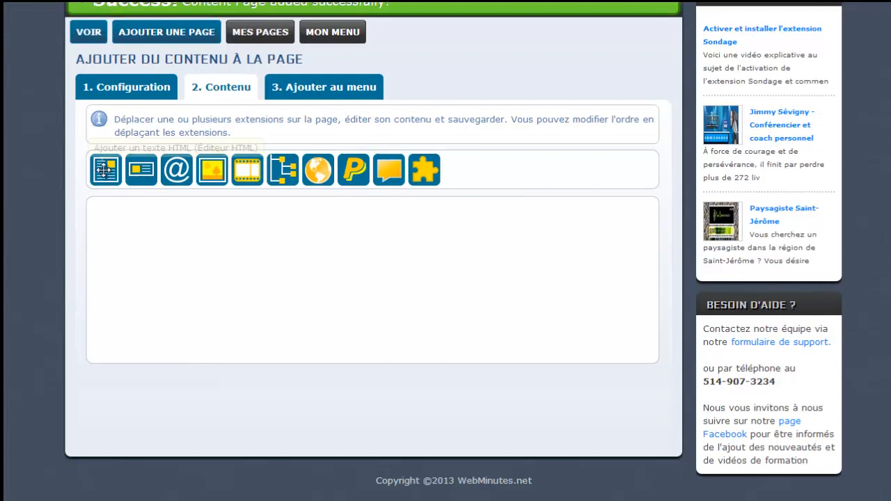
pyautogui.moveTo(106, 170); pyautogui.dragTo(124, 231)
pyautogui.scroll(-3, 276, 309)
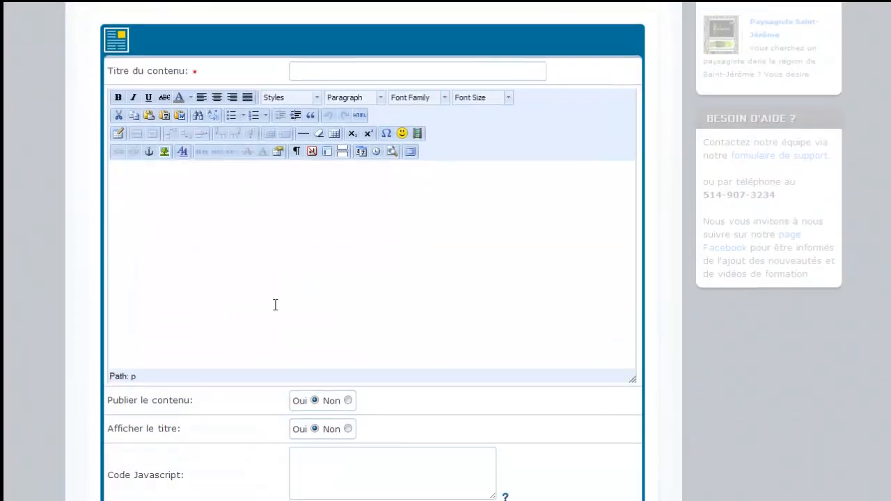
pyautogui.click(320, 54)
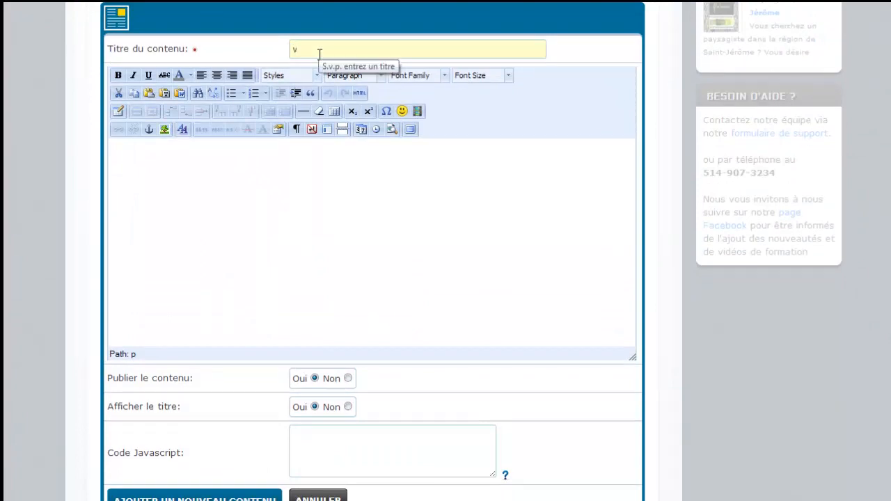
pyautogui.write('Notre équipe')
# Step: Write the intro line 'Texte d'intro. Voici les membres de notre équipe.....' in the block body
pyautogui.click(241, 186)
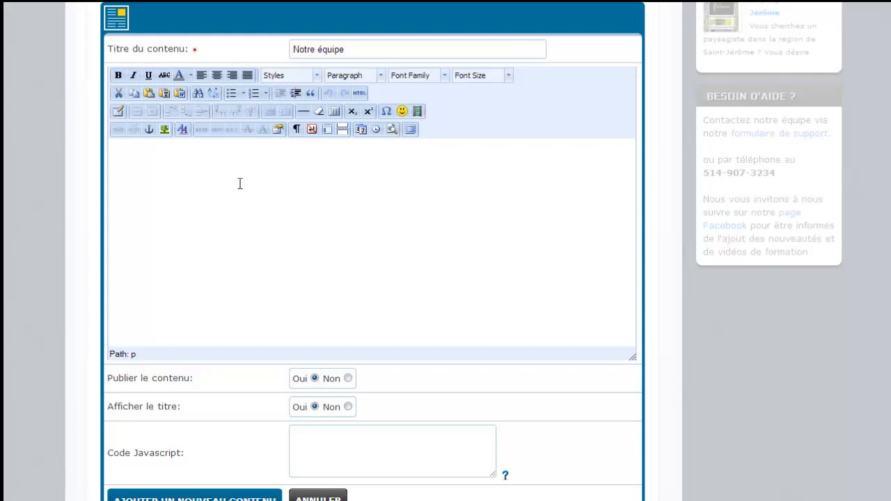
pyautogui.write("Texte d'intro. Voi")
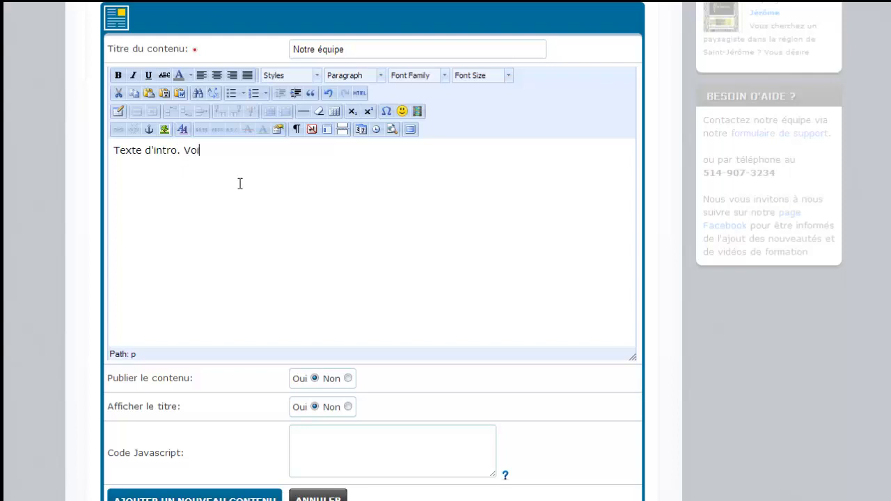
pyautogui.write('ci les membres de no')
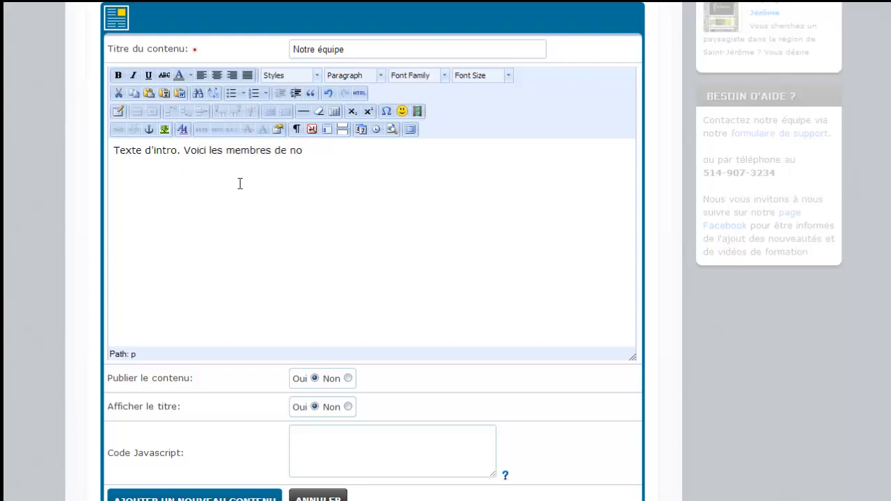
pyautogui.write('tre équipe')
pyautogui.write('.....')
pyautogui.press('Return')
# Step: Add the first Nom / Titre placeholder entry below the intro line
pyautogui.write('Nome')
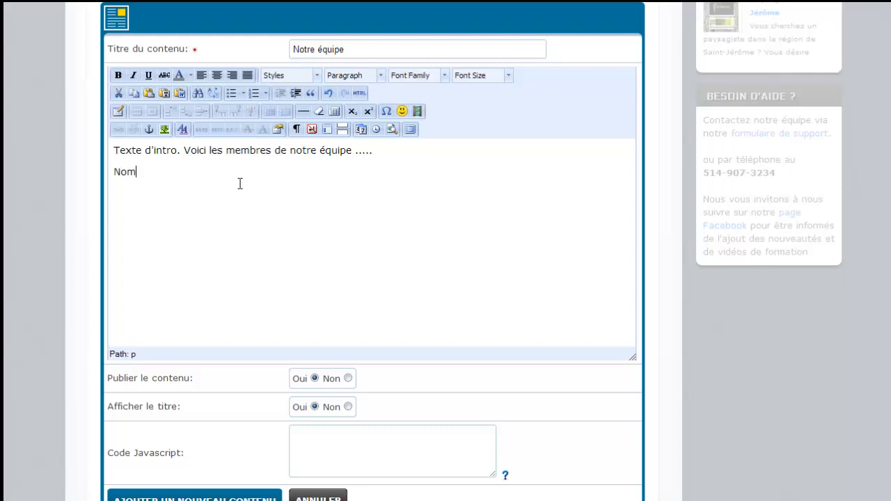
pyautogui.hotkey('shift', 'Return')
pyautogui.press('Return')
pyautogui.write('Tire')
pyautogui.press('BackSpace')
pyautogui.press('BackSpace')
pyautogui.press('BackSpace')
pyautogui.press('BackSpace')
pyautogui.press('BackSpace')
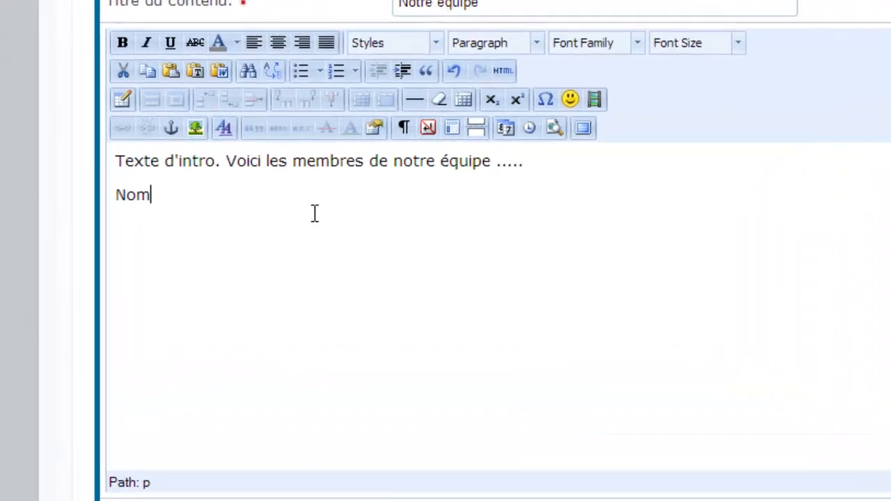
pyautogui.write('Titre')
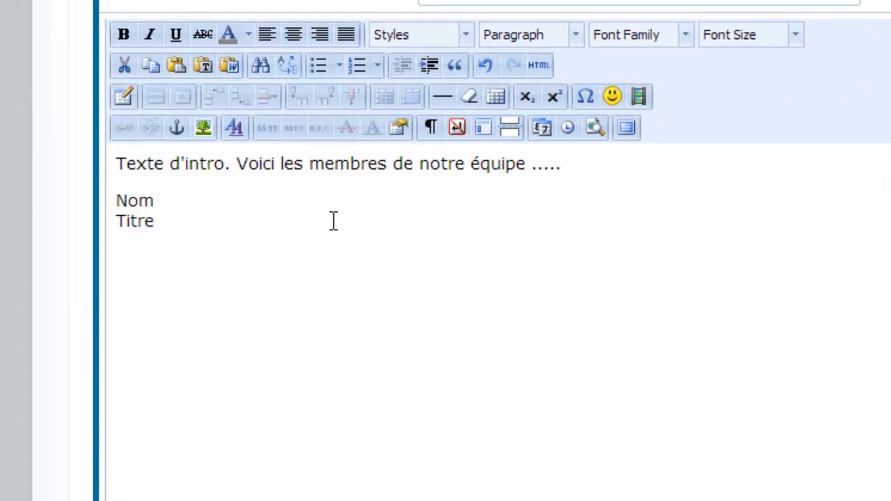
pyautogui.press('BackSpace')
pyautogui.press('BackSpace')
pyautogui.press('BackSpace')
pyautogui.press('BackSpace')
pyautogui.press('BackSpace')
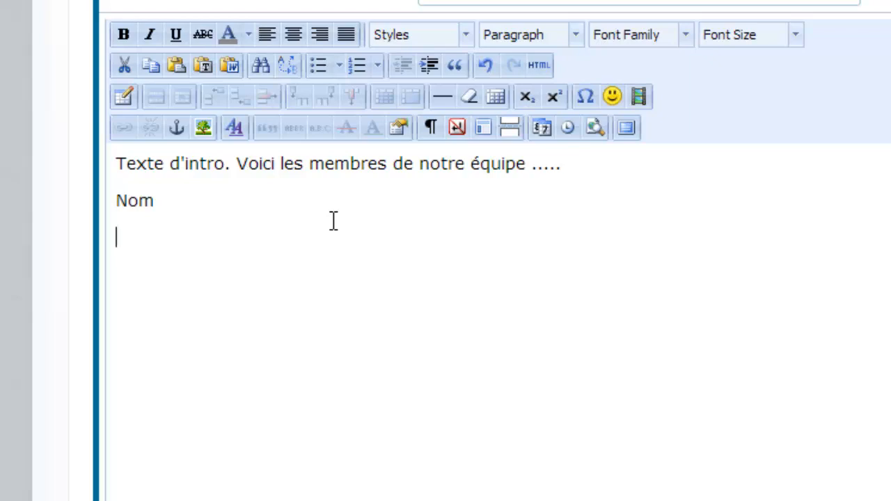
pyautogui.write('aaaa')
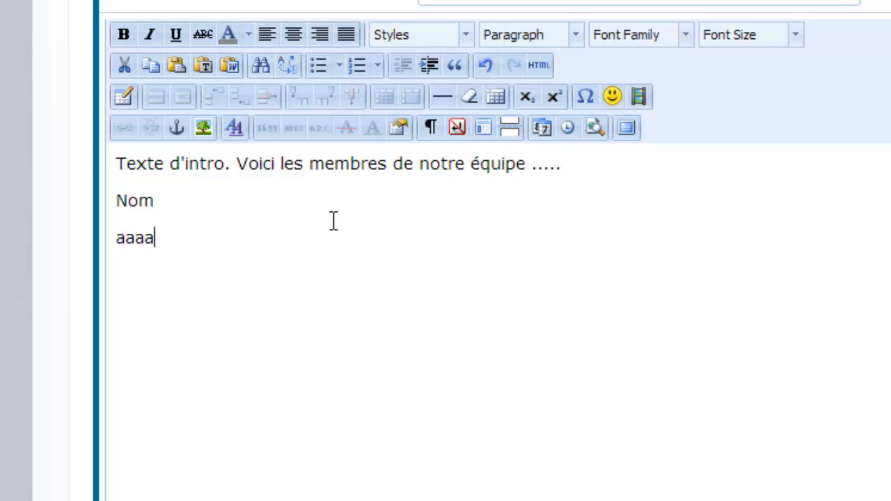
pyautogui.press('BackSpace')
pyautogui.press('BackSpace')
pyautogui.press('BackSpace')
pyautogui.press('BackSpace')
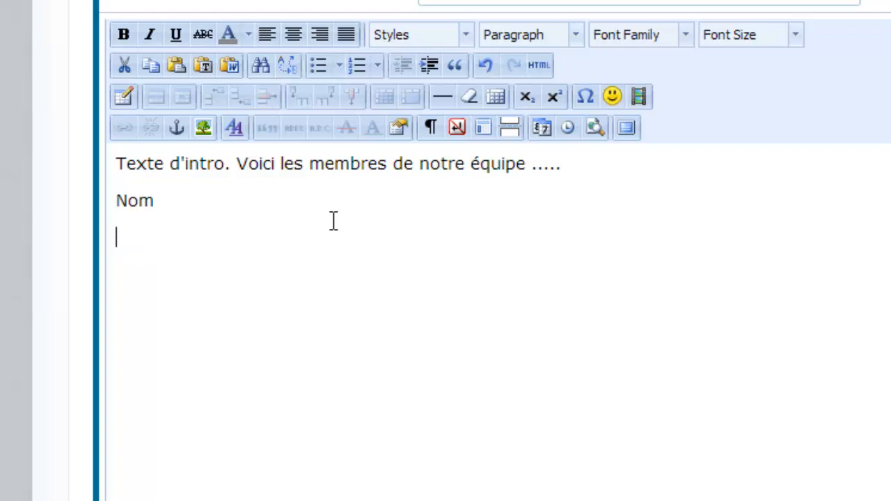
pyautogui.press('BackSpace')
pyautogui.write('Titre')
# Step: Add a second Nom / Titre placeholder entry beneath the first
pyautogui.press('Return')
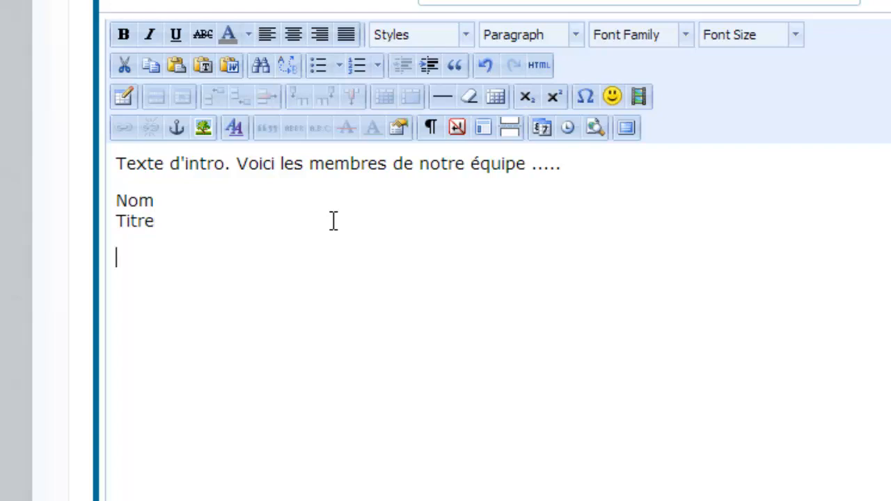
pyautogui.write('Nom')
pyautogui.hotkey('shift', 'Return')
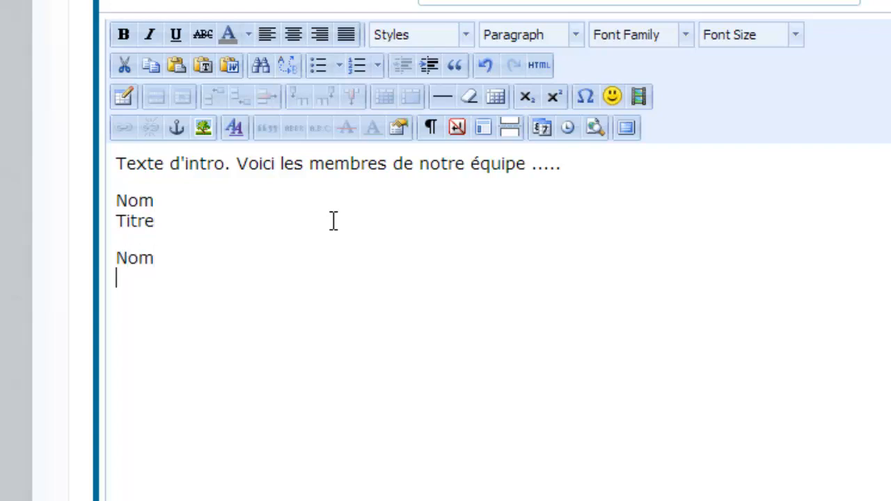
pyautogui.write('Titre')
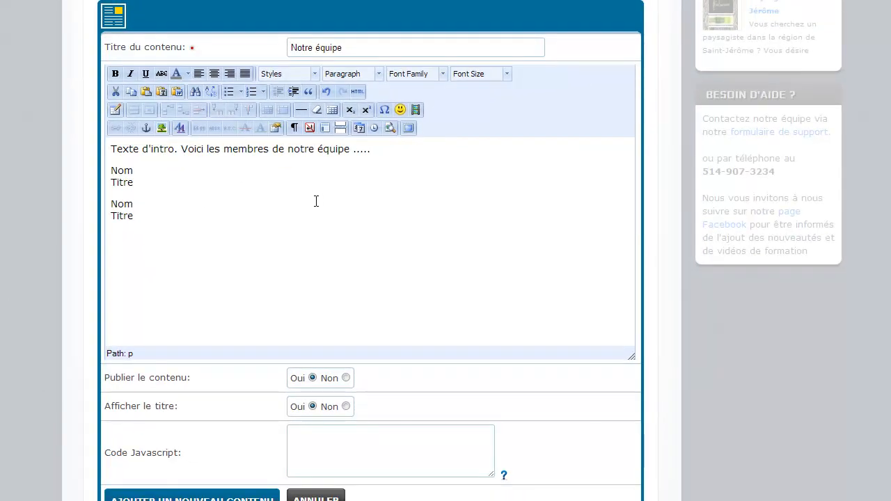
pyautogui.scroll(-3, 316, 201)
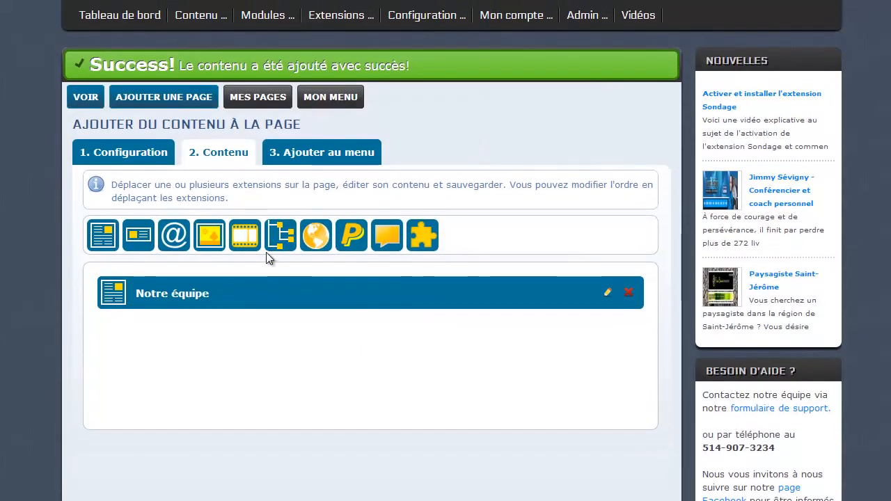
# Step: Add the team page's menu button with À propose de nous as its parent menu item
pyautogui.click(307, 159)
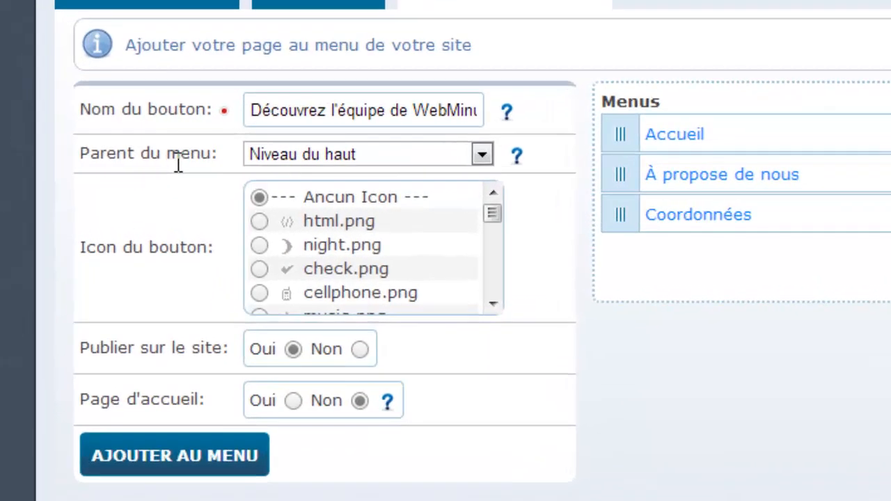
pyautogui.click(481, 155)
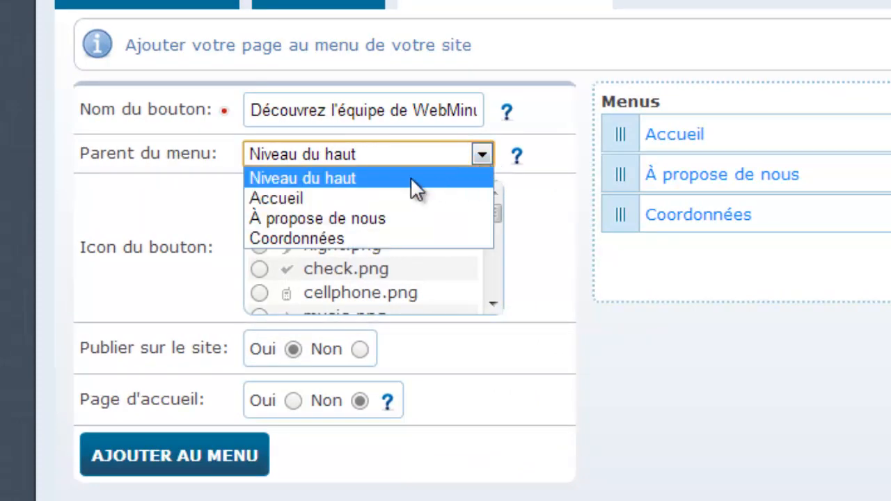
pyautogui.click(355, 219)
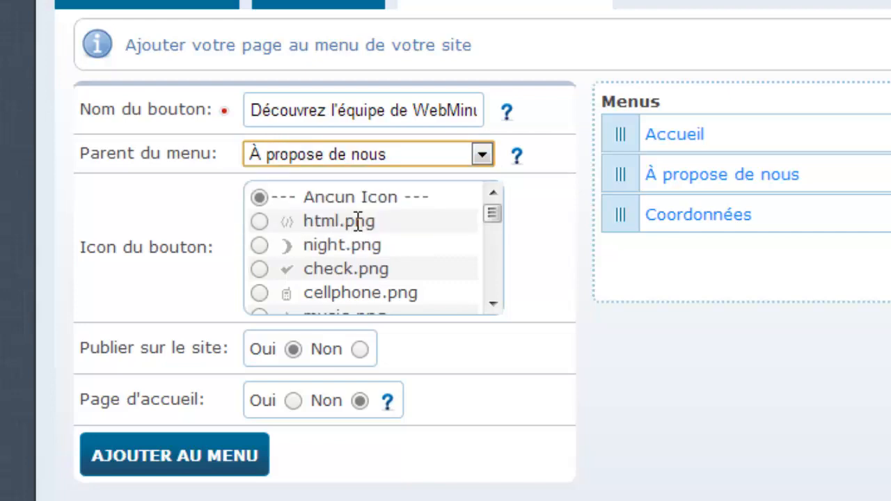
pyautogui.click(168, 465)
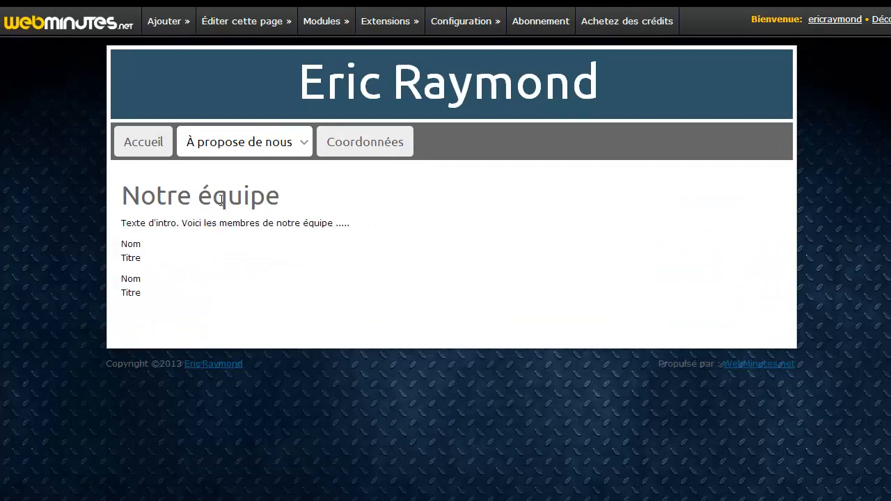
pyautogui.moveTo(252, 148)
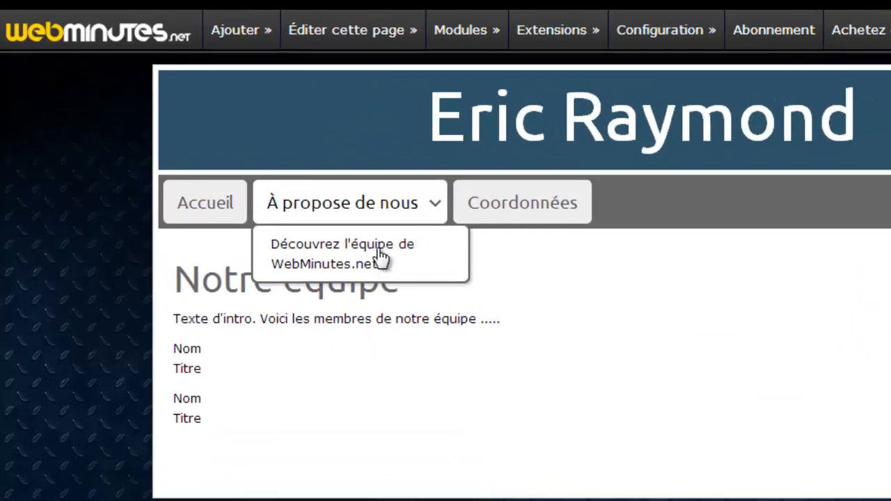
pyautogui.moveTo(432, 253)
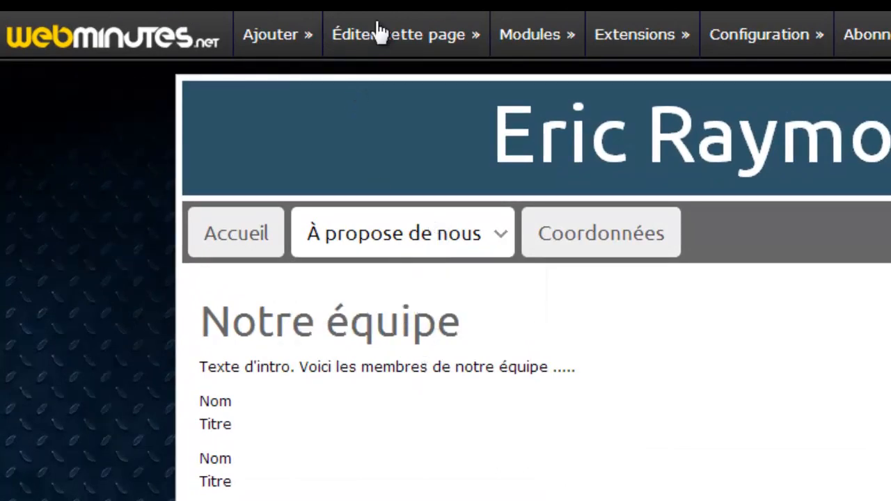
# Step: Open the team page in the editor and review its Menu, Configuration and Contenu tabs
pyautogui.click(385, 40)
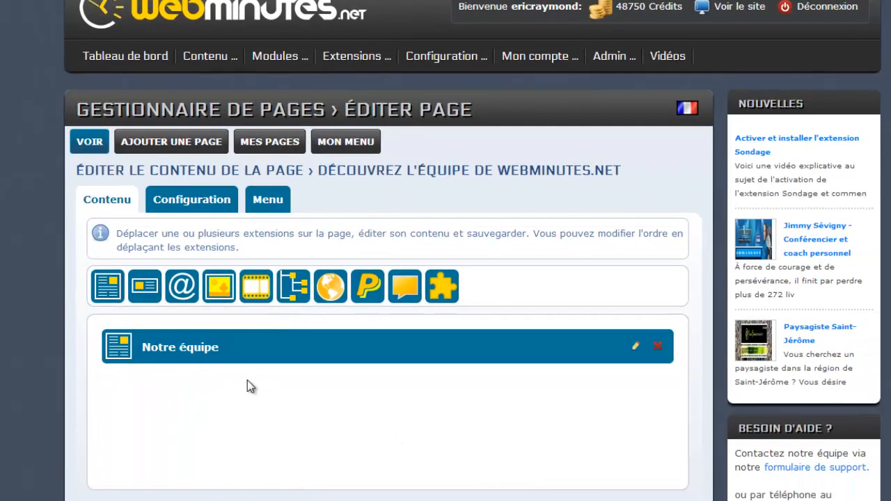
pyautogui.click(272, 208)
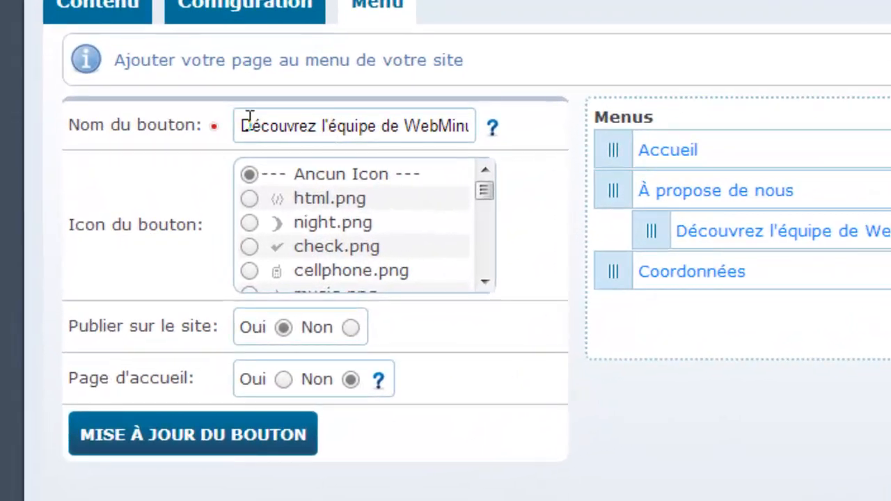
pyautogui.click(230, 15)
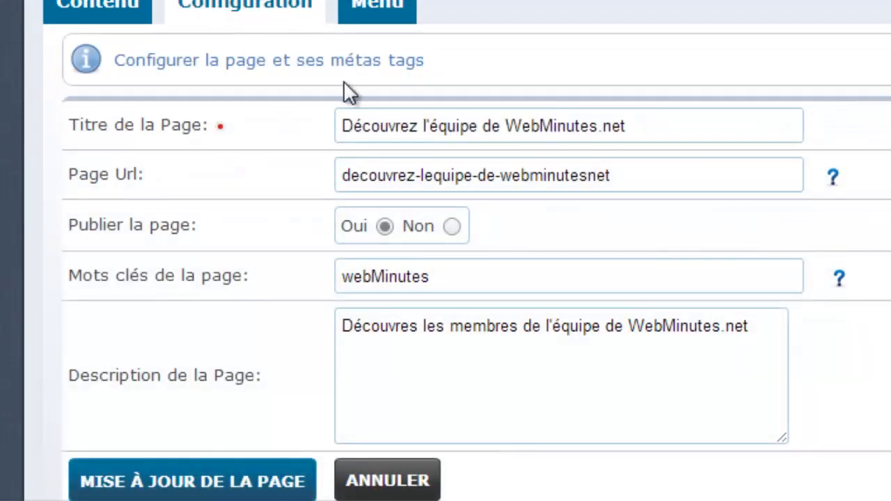
pyautogui.click(73, 12)
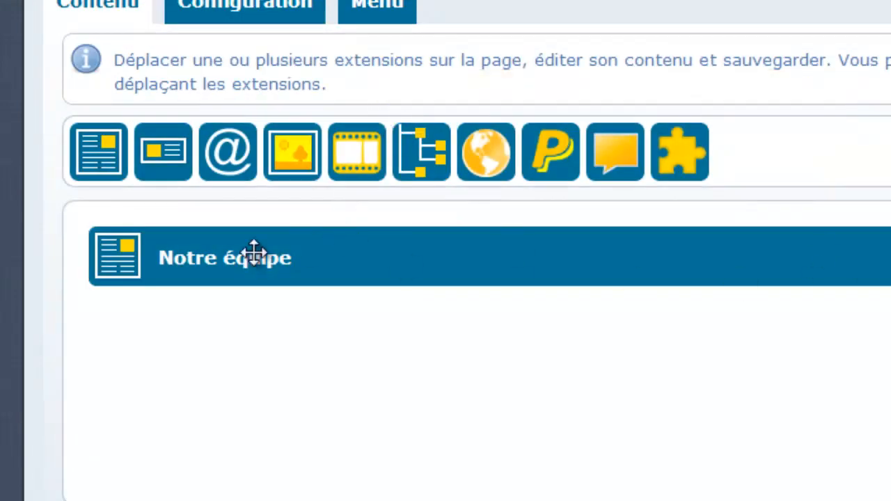
pyautogui.click(365, 10)
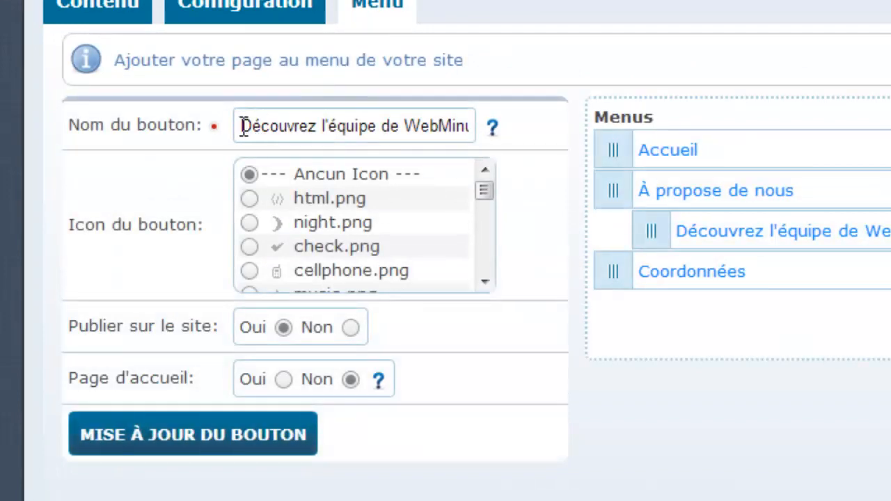
# Step: Replace the menu button name with 'Notre équipe' and save the button
pyautogui.moveTo(242, 127); pyautogui.dragTo(518, 125)
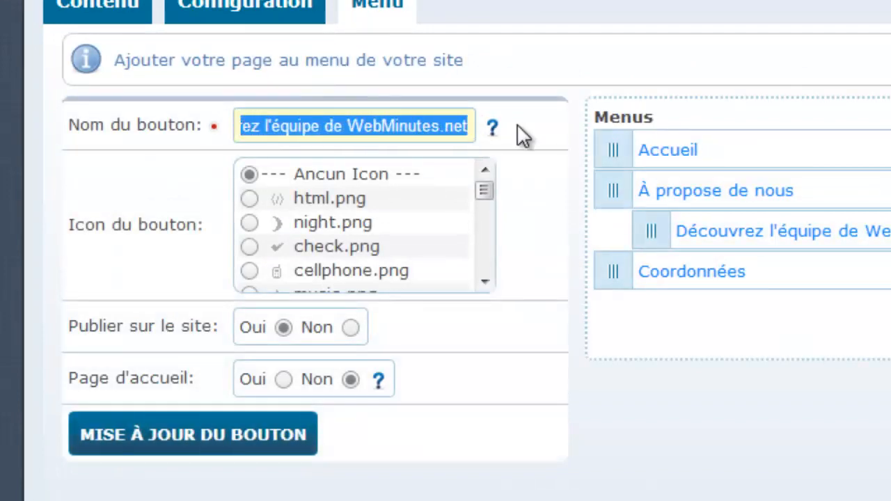
pyautogui.write('Notre équipe')
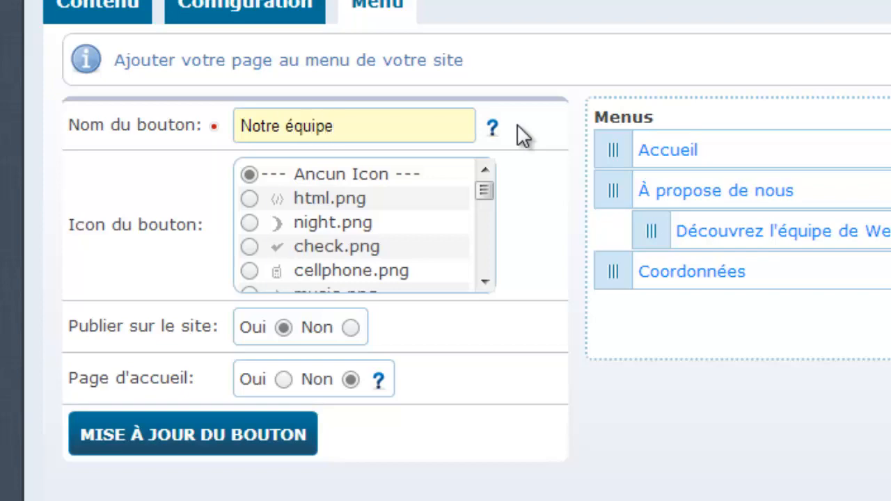
pyautogui.click(283, 440)
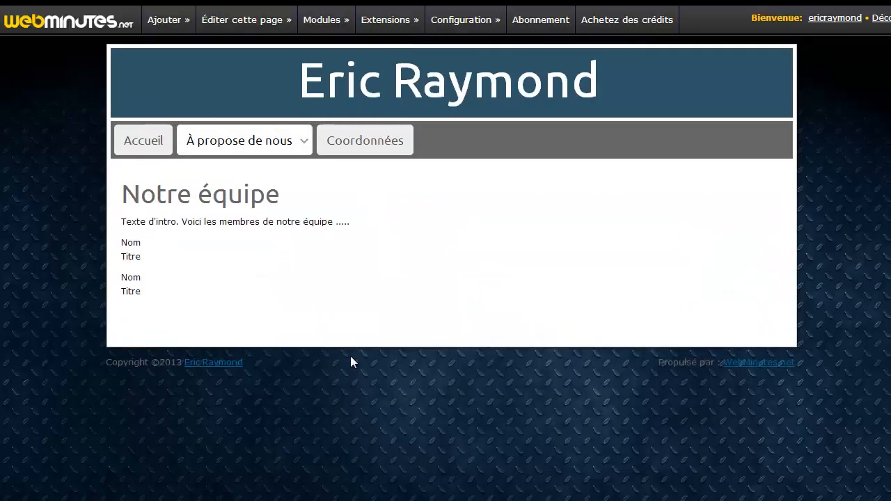
# Step: Visit Coordonnées, then open Notre équipe from the À propose de nous submenu
pyautogui.moveTo(230, 157)
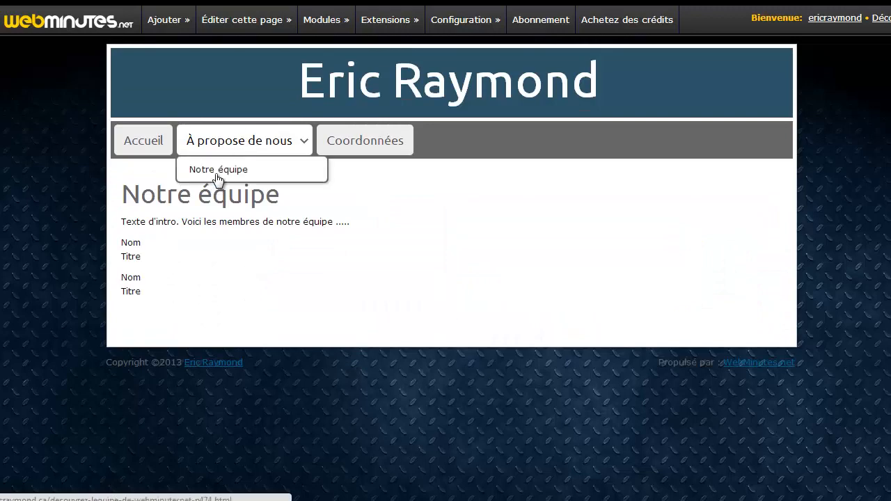
pyautogui.click(389, 142)
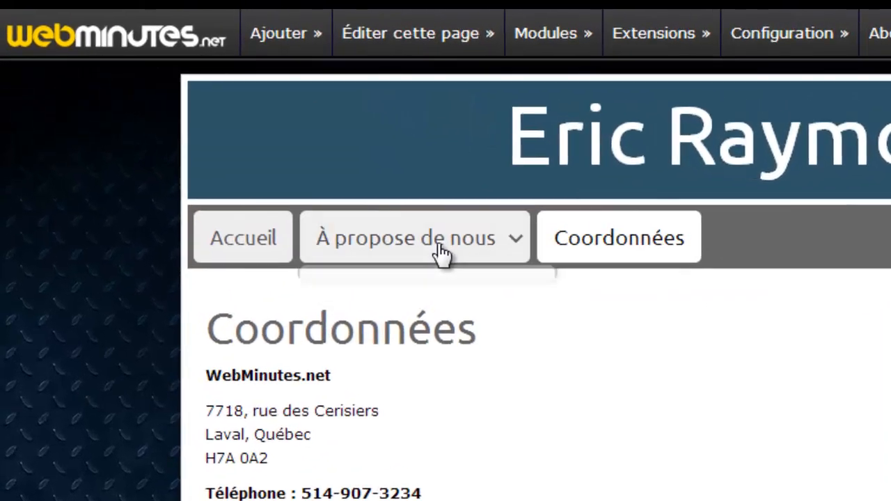
pyautogui.moveTo(266, 153)
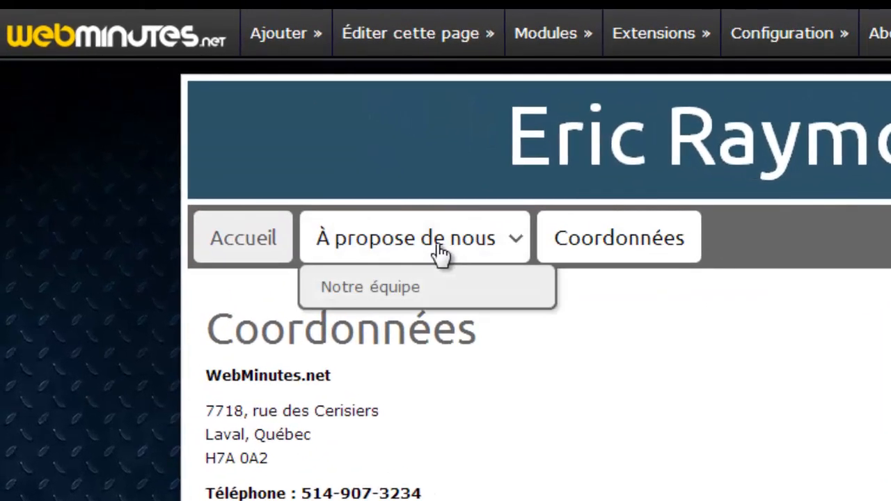
pyautogui.click(379, 290)
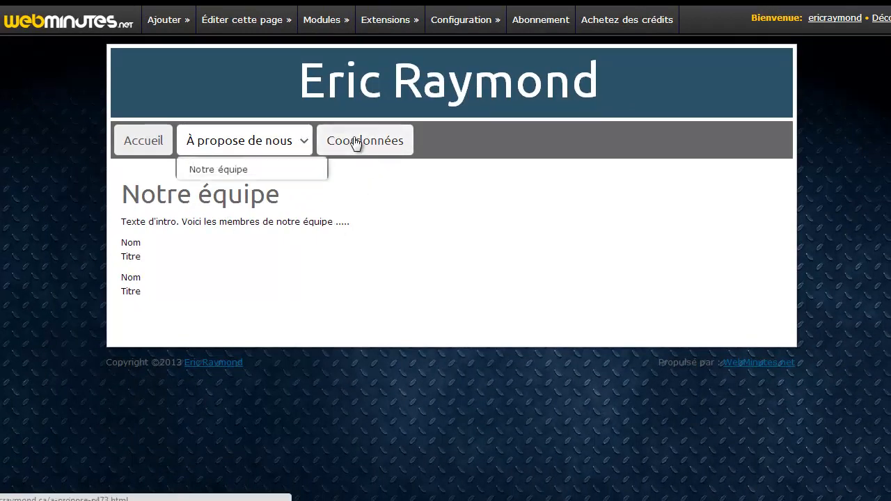
pyautogui.moveTo(242, 32)
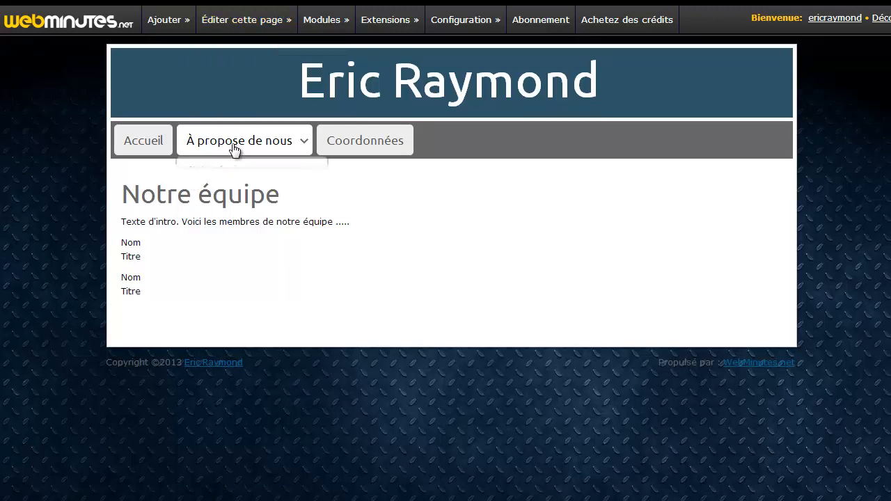
pyautogui.moveTo(238, 146)
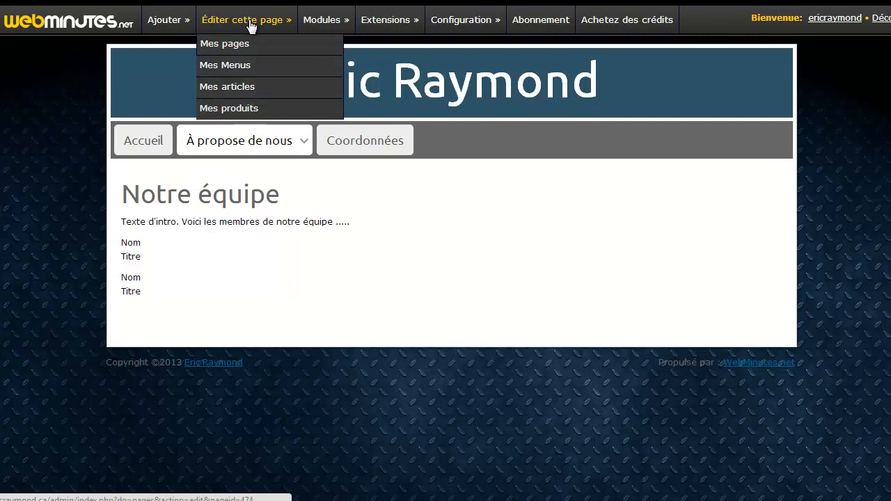
# Step: In Mes Menus, move Notre équipe to top level after Coordonnées and save the menu position
pyautogui.click(237, 67)
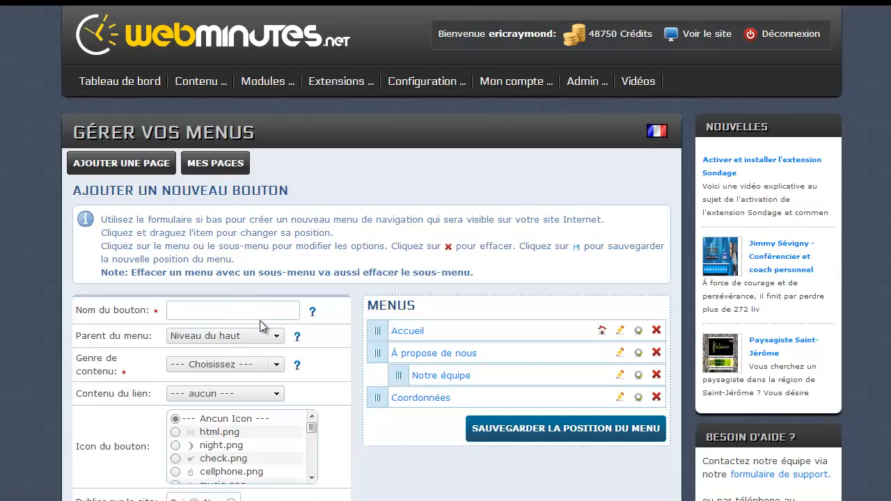
pyautogui.scroll(-3, 261, 319)
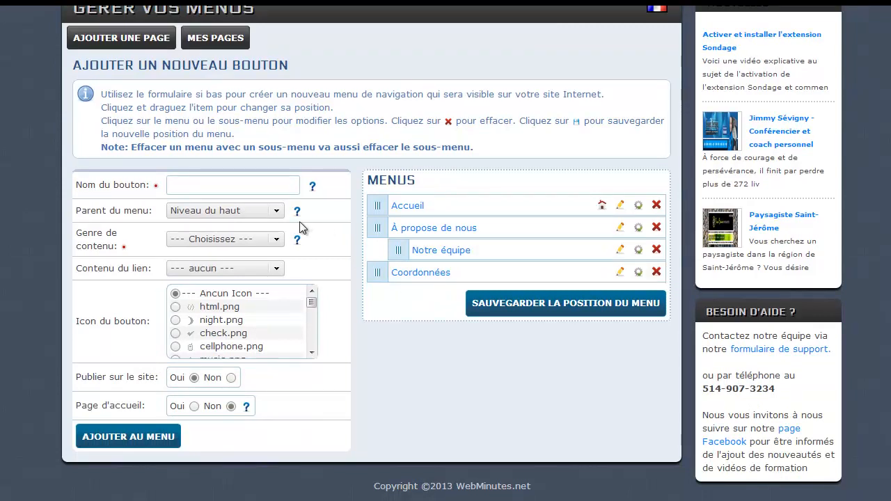
pyautogui.click(275, 211)
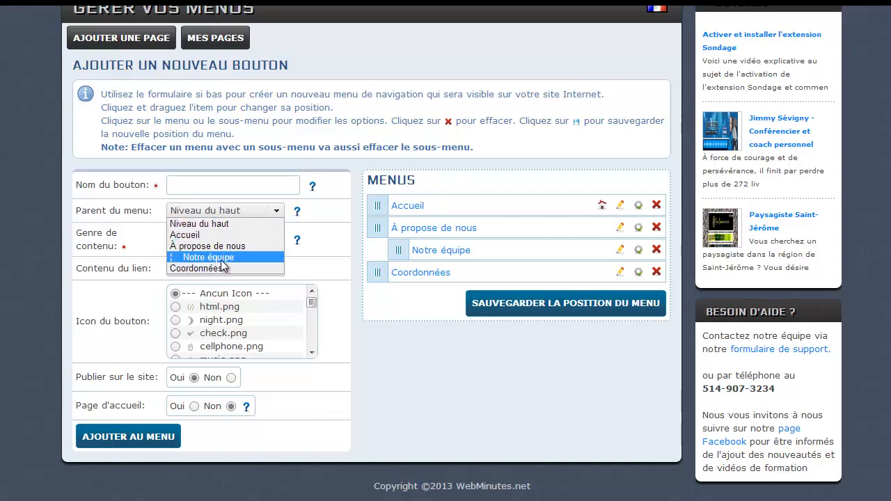
pyautogui.click(382, 351)
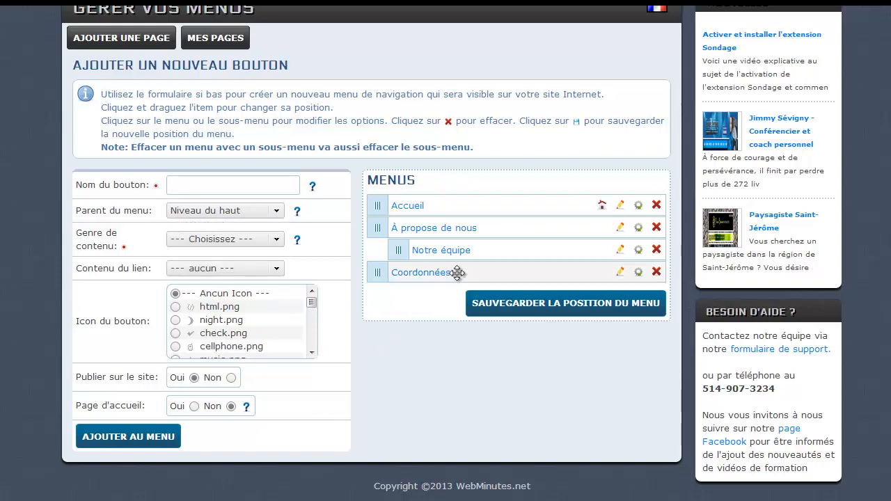
pyautogui.moveTo(484, 253); pyautogui.dragTo(464, 281)
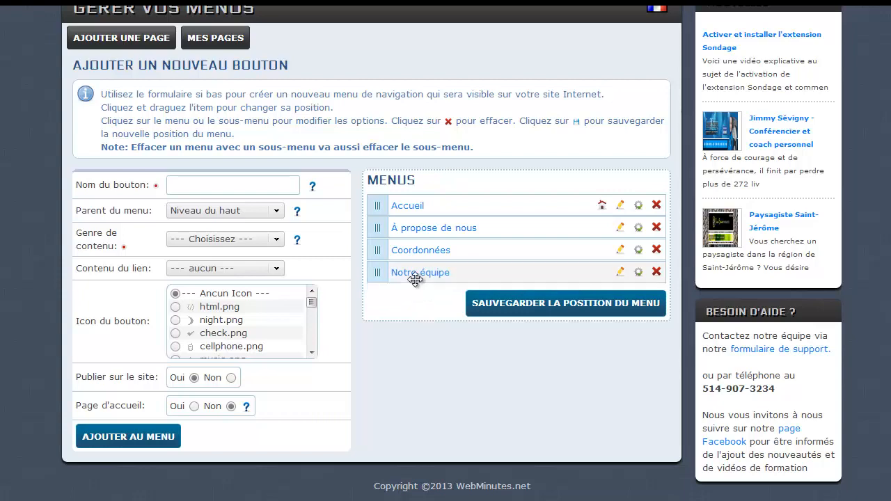
pyautogui.click(478, 304)
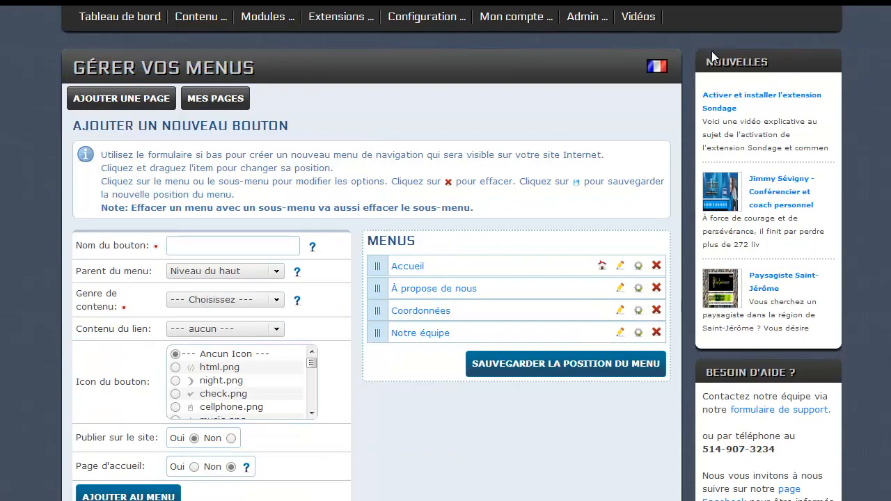
pyautogui.scroll(2, 711, 51)
# Step: Check the menu on the public site, then go back to Mes Menus
pyautogui.click(697, 32)
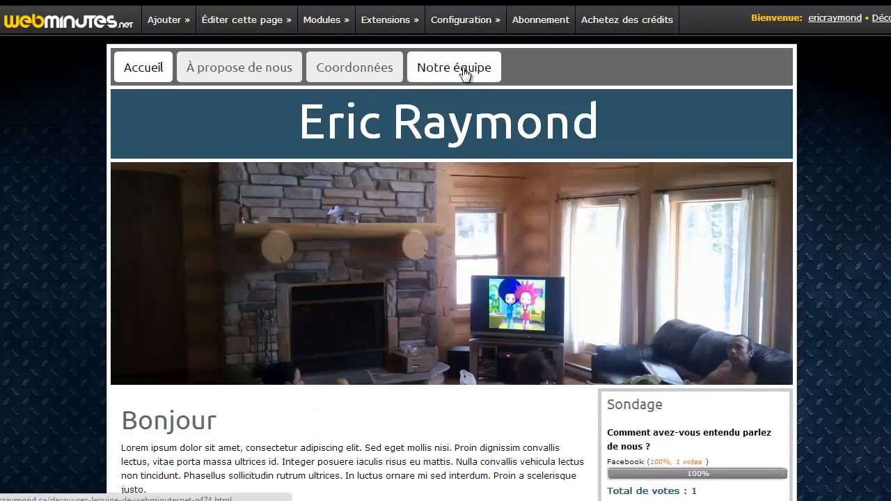
pyautogui.moveTo(250, 27)
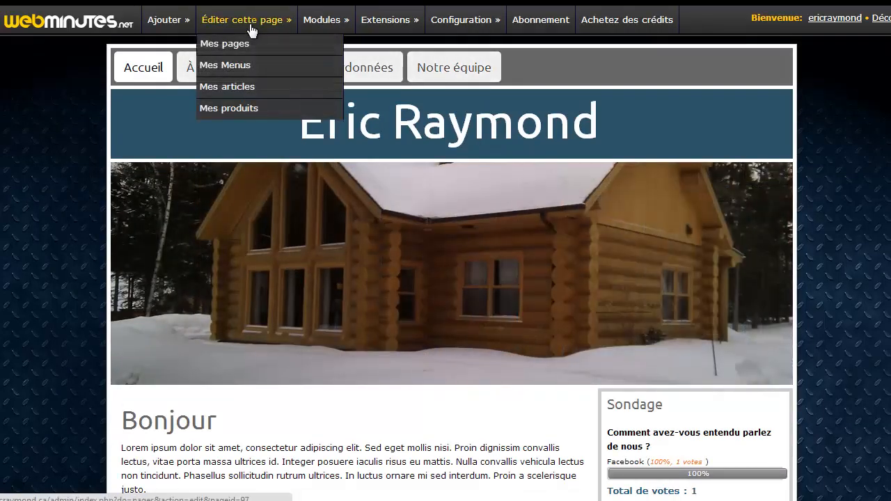
pyautogui.click(235, 66)
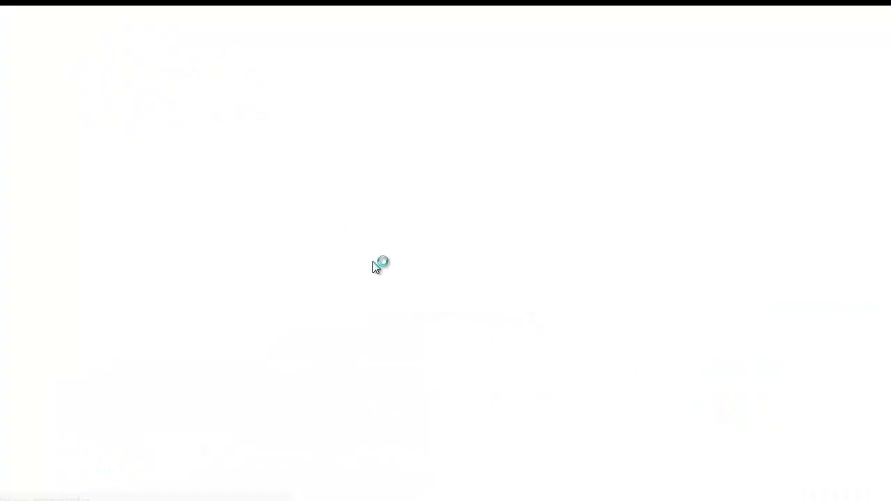
# Step: Drag Notre équipe under À propose de nous, save the menu position, and view the site
pyautogui.scroll(-2, 448, 235)
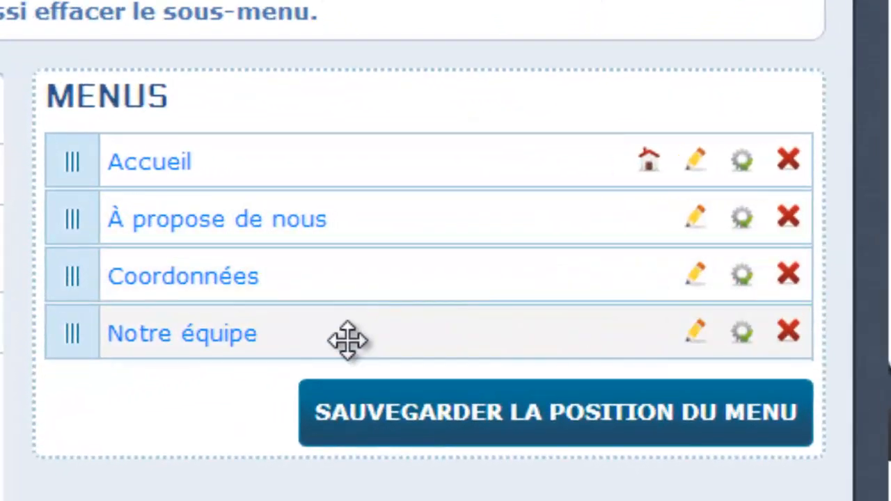
pyautogui.moveTo(348, 340); pyautogui.dragTo(408, 279)
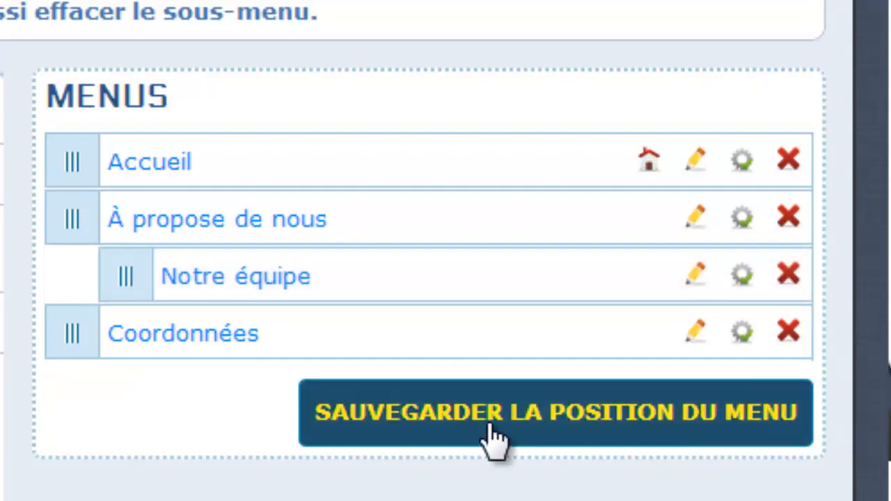
pyautogui.click(489, 433)
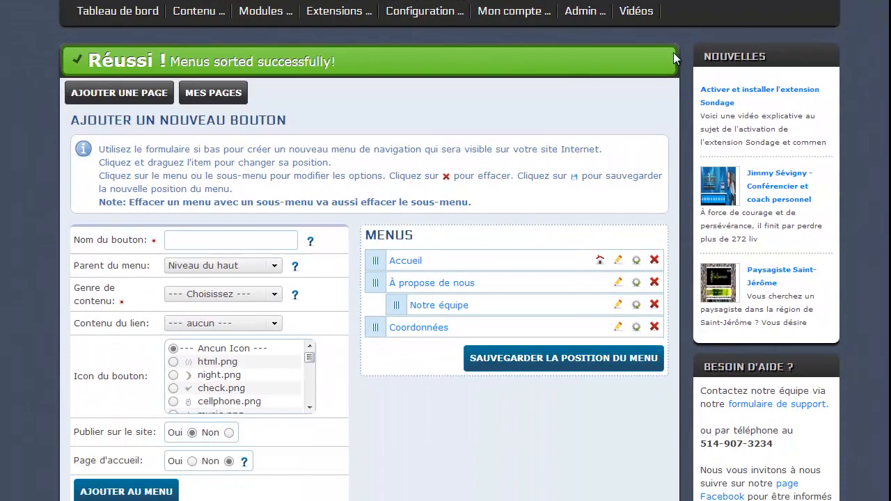
pyautogui.scroll(1, 689, 39)
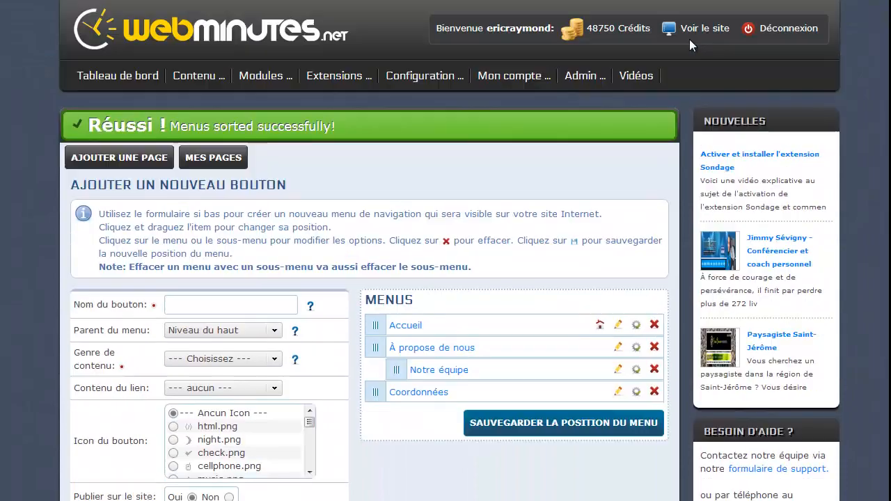
pyautogui.click(697, 29)
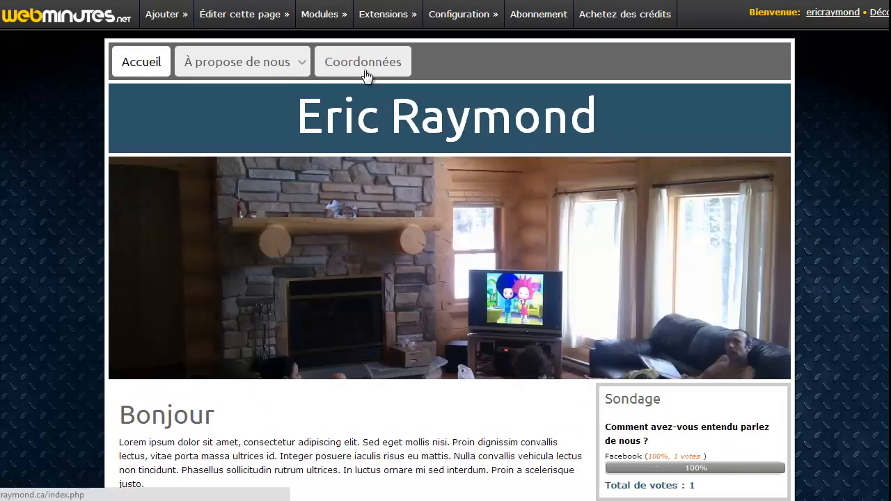
pyautogui.moveTo(264, 72)
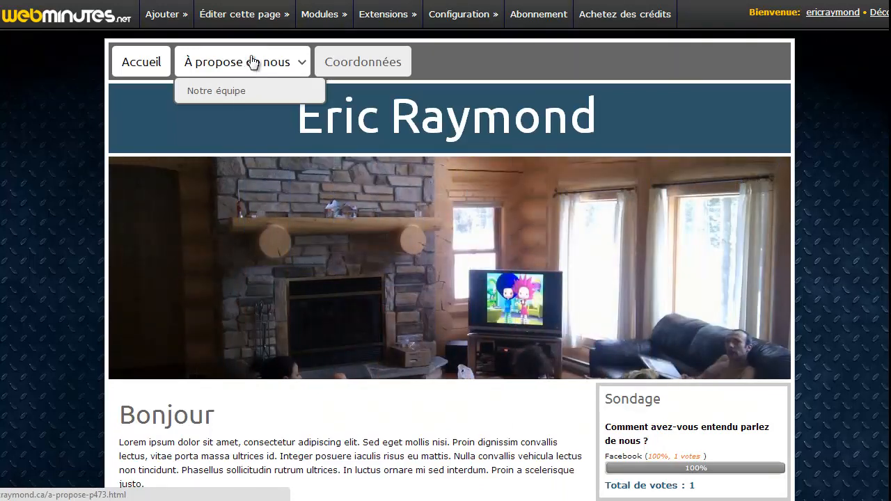
pyautogui.moveTo(234, 21)
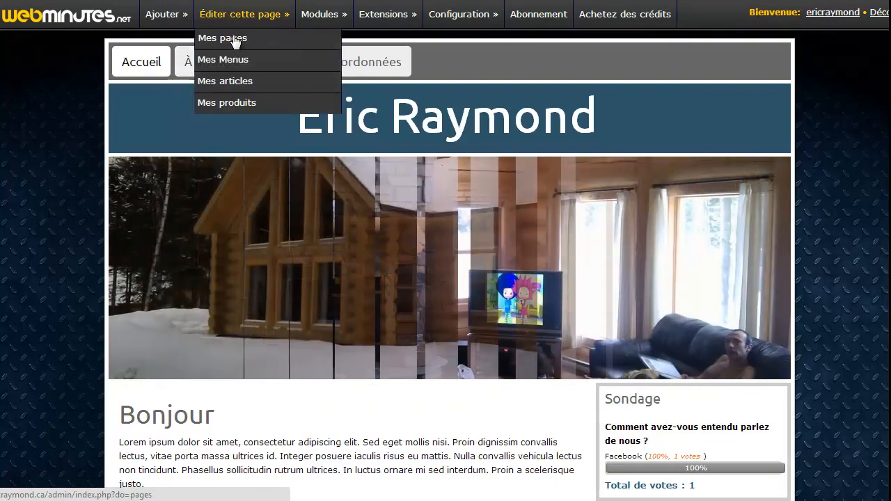
# Step: Browse Mes pages and Menus, then return to the Contenu > Pages list of Gestionnaire de pages
pyautogui.click(235, 42)
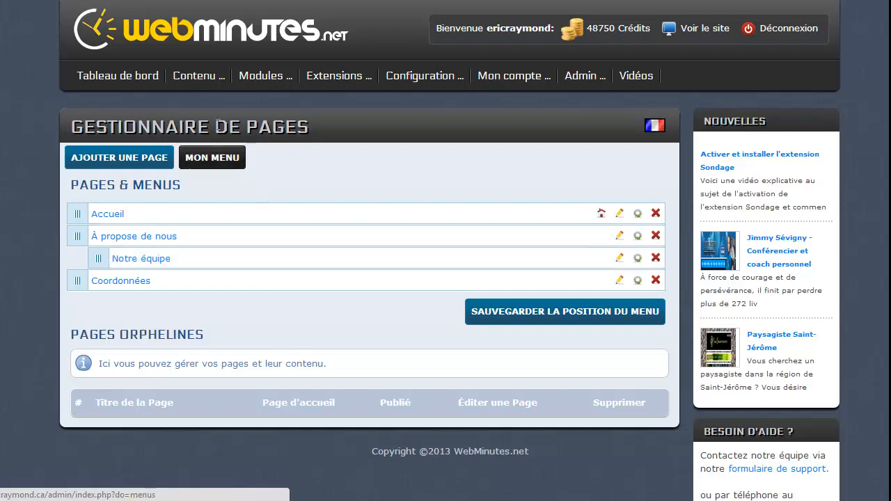
pyautogui.moveTo(200, 78)
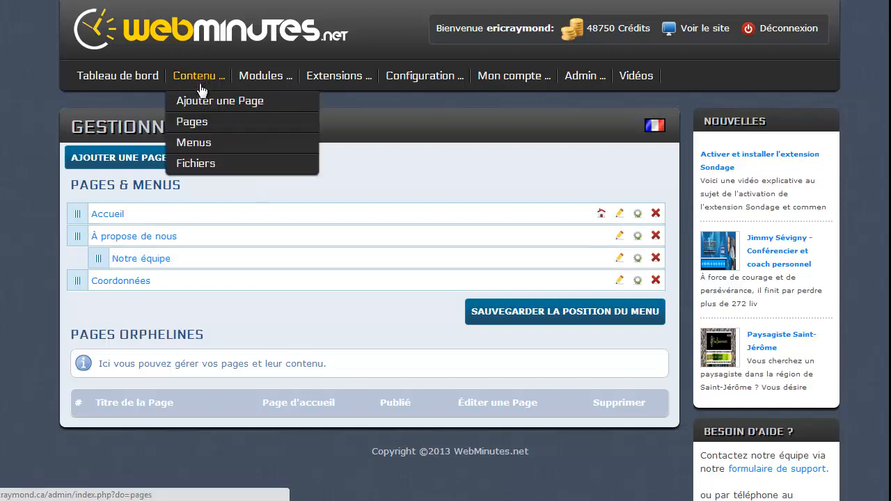
pyautogui.click(200, 152)
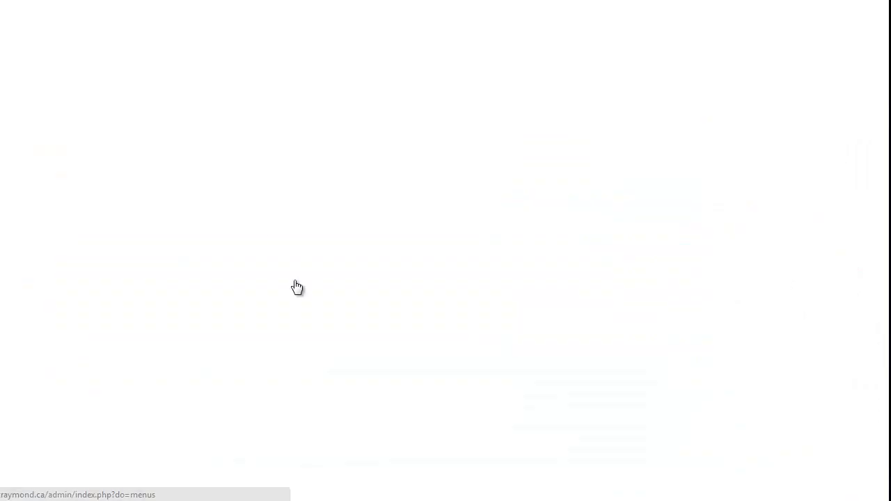
pyautogui.scroll(-2, 325, 282)
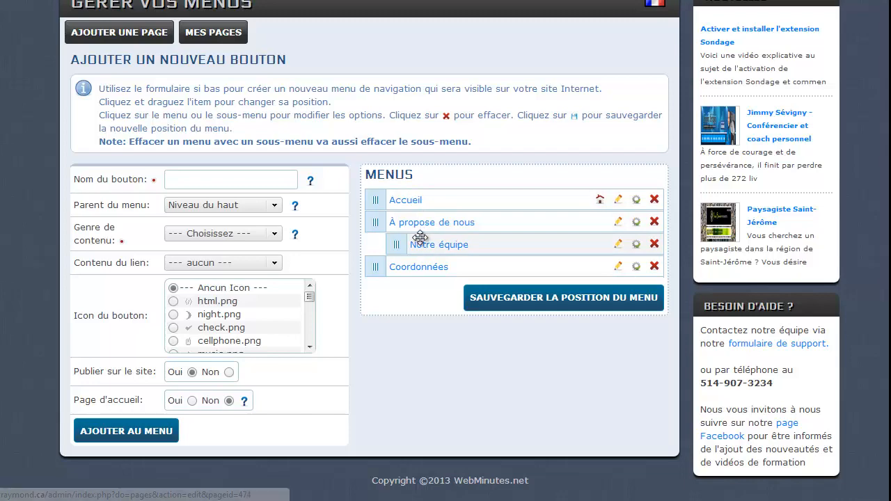
pyautogui.scroll(2, 383, 204)
pyautogui.scroll(-1, 328, 150)
pyautogui.scroll(1, 272, 110)
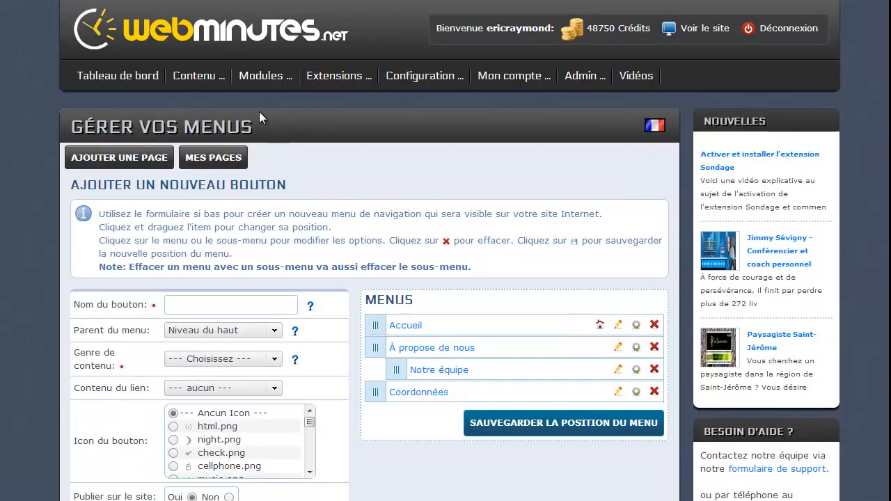
pyautogui.moveTo(190, 85)
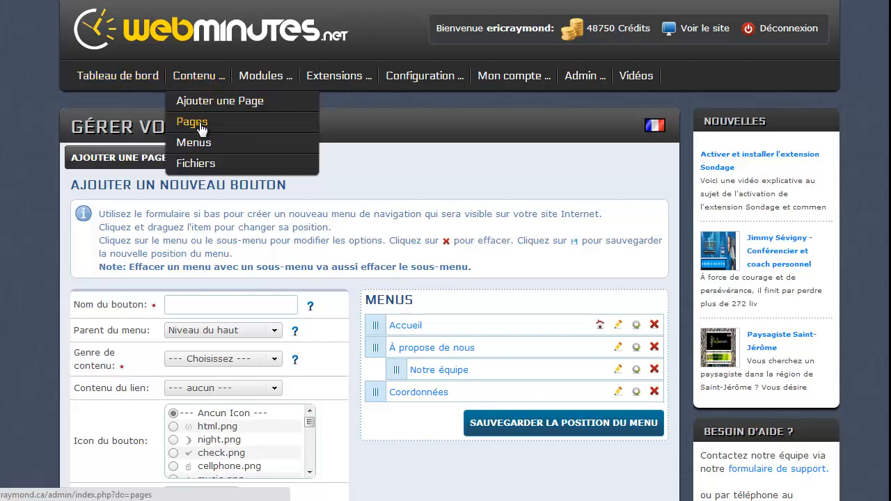
pyautogui.click(192, 122)
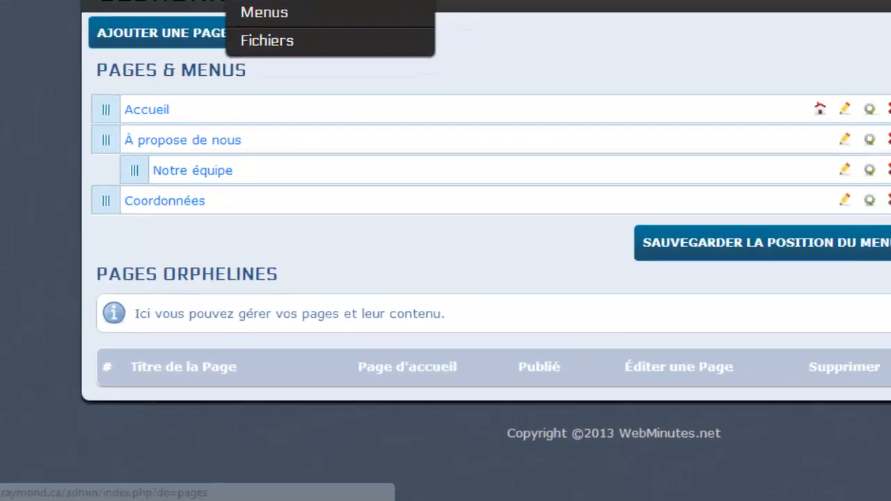
pyautogui.moveTo(259, 81)
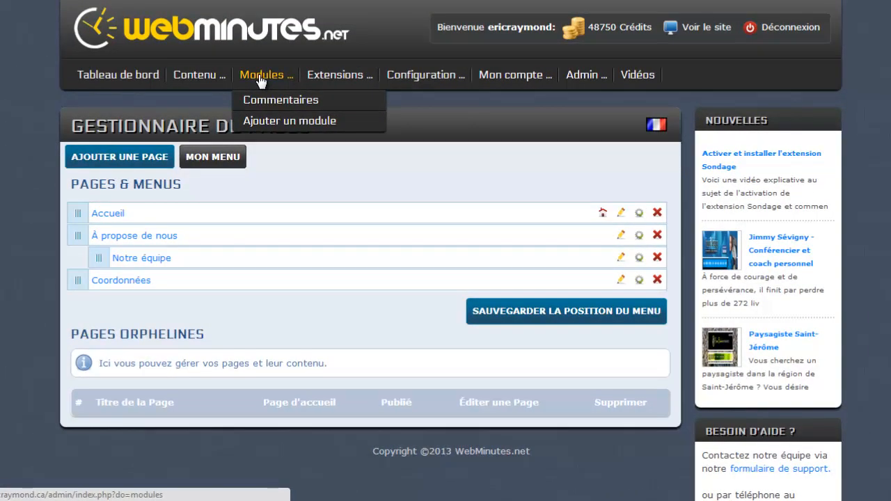
# Step: Add a new page with the title 'Test' via Contenu > Ajouter une Page
pyautogui.moveTo(205, 82)
pyautogui.click(207, 99)
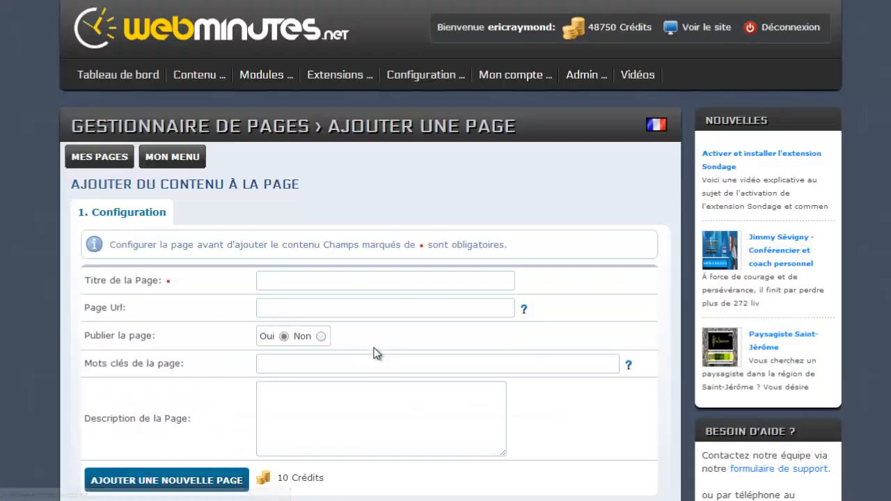
pyautogui.scroll(-2, 376, 354)
pyautogui.click(286, 155)
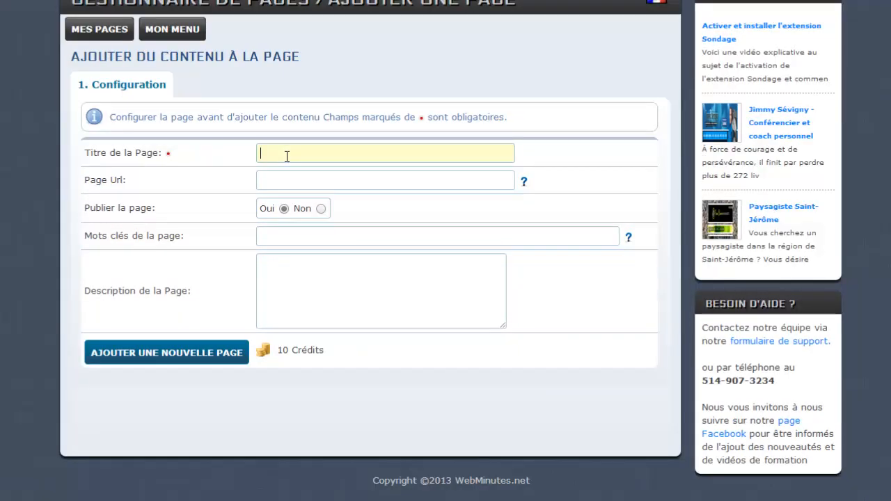
pyautogui.write('Test')
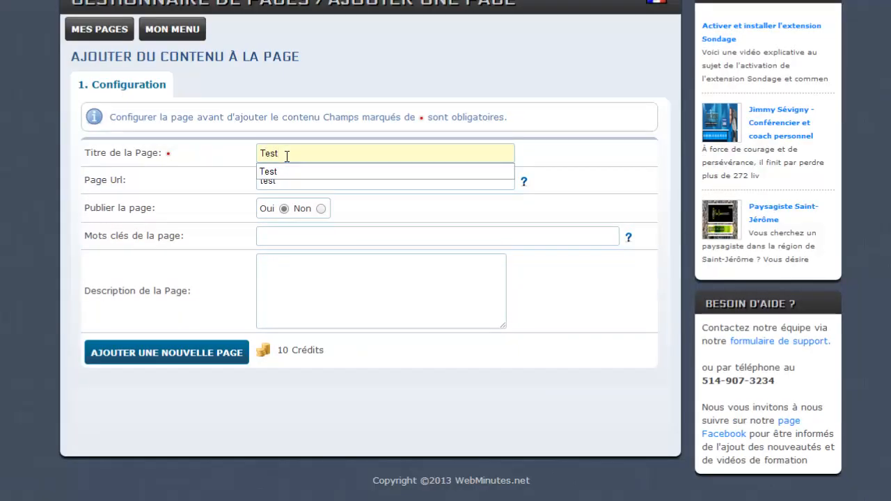
pyautogui.click(310, 292)
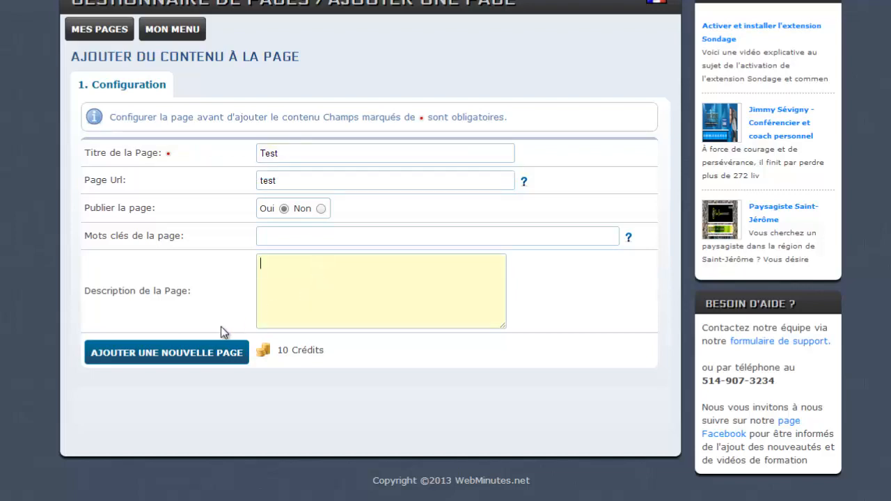
pyautogui.click(179, 355)
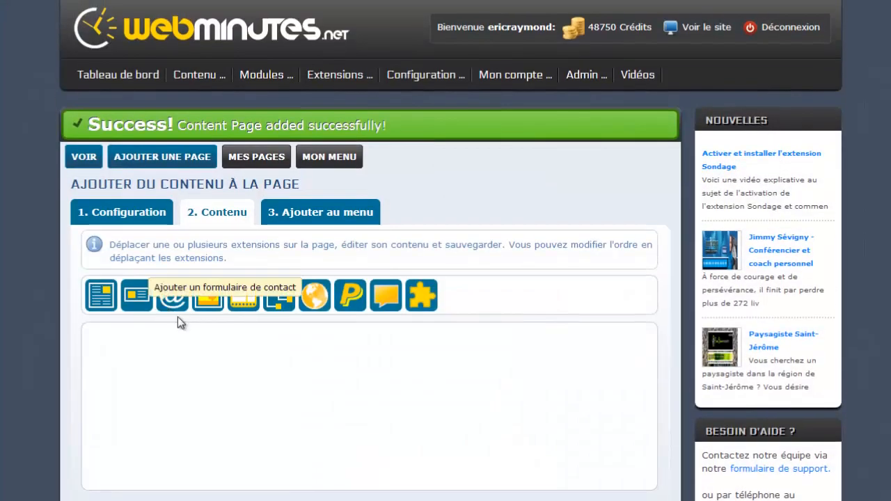
pyautogui.scroll(-3, 227, 341)
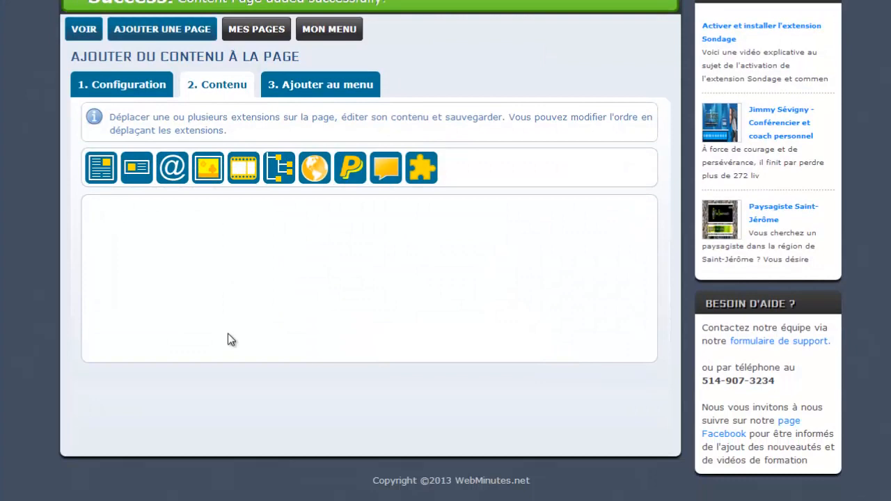
pyautogui.scroll(2, 228, 333)
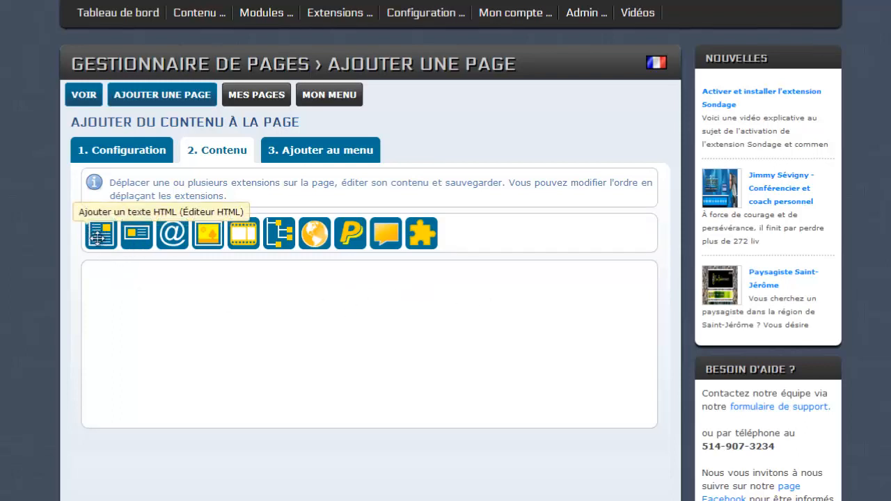
# Step: Drag the Ajouter un texte HTML icon into the Test page's content area
pyautogui.moveTo(99, 237); pyautogui.dragTo(114, 291)
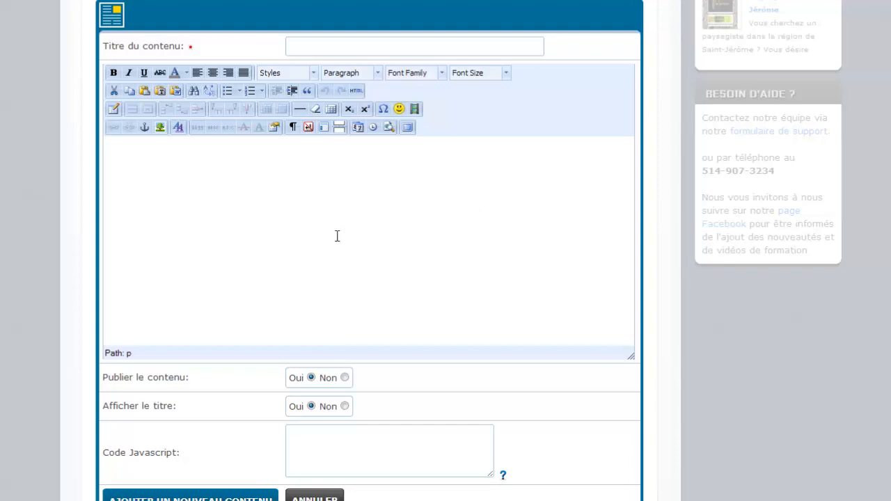
pyautogui.scroll(5, 337, 236)
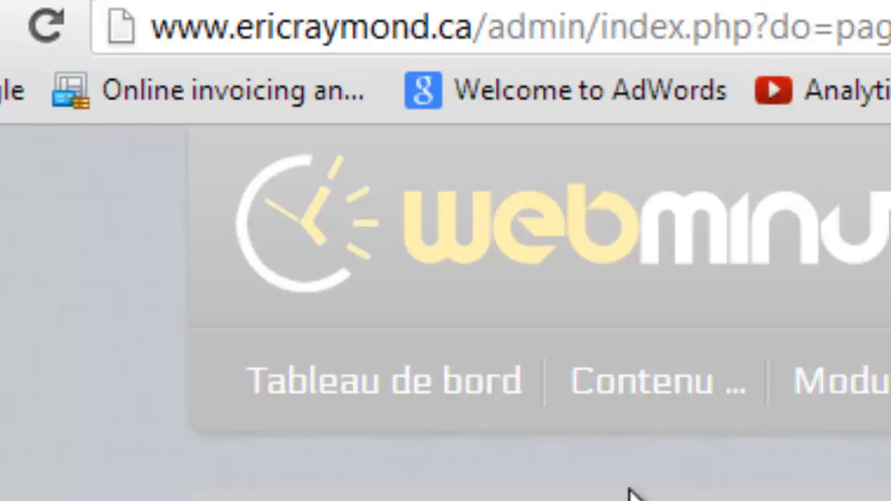
# Step: Reload the admin and open Contenu > Pages, where Test is listed under Pages orphelines
pyautogui.click(46, 34)
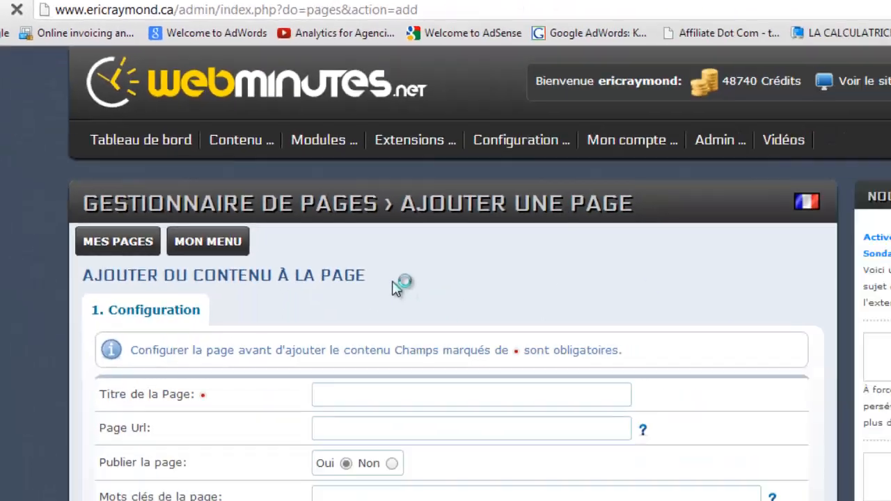
pyautogui.scroll(-1, 290, 222)
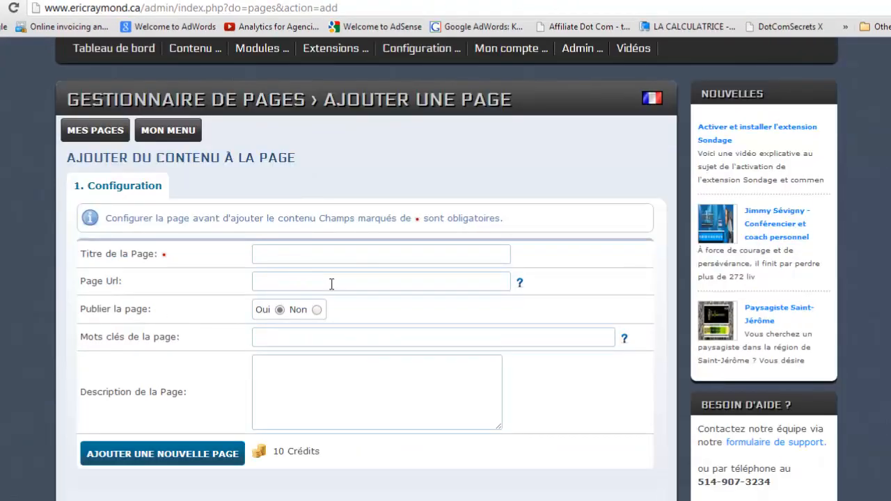
pyautogui.scroll(1, 330, 283)
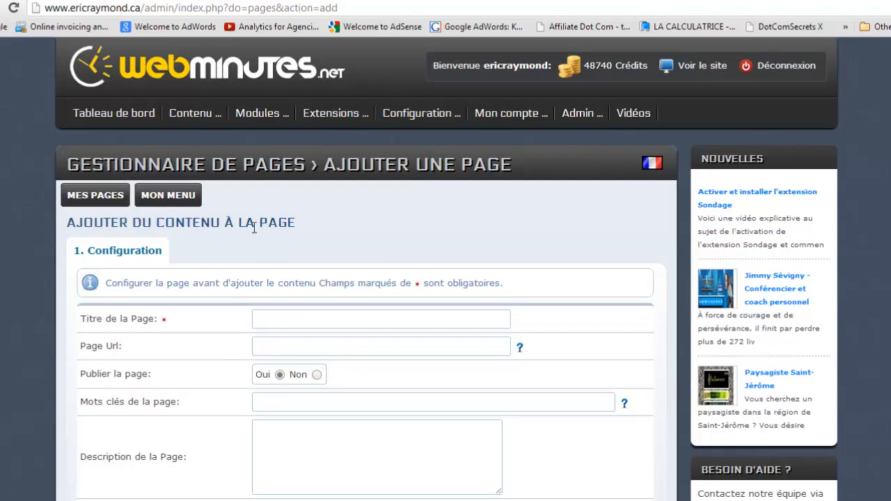
pyautogui.scroll(-2, 253, 227)
pyautogui.scroll(2, 253, 229)
pyautogui.moveTo(189, 120)
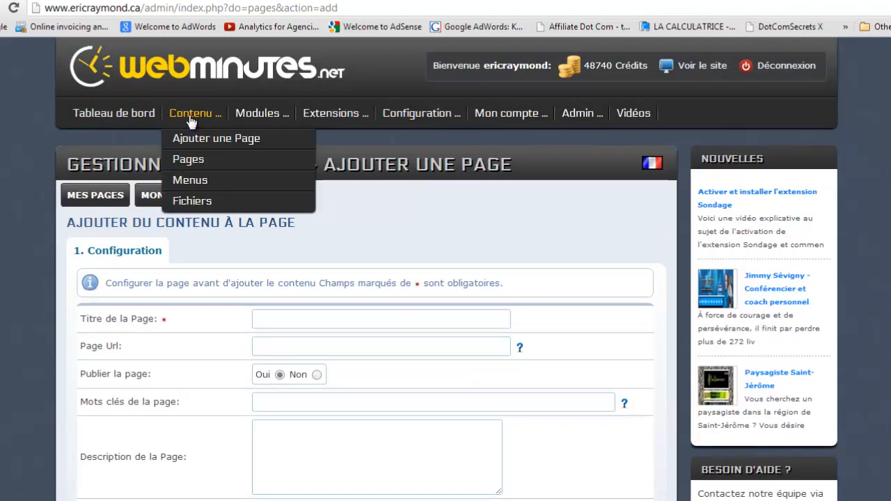
pyautogui.click(188, 162)
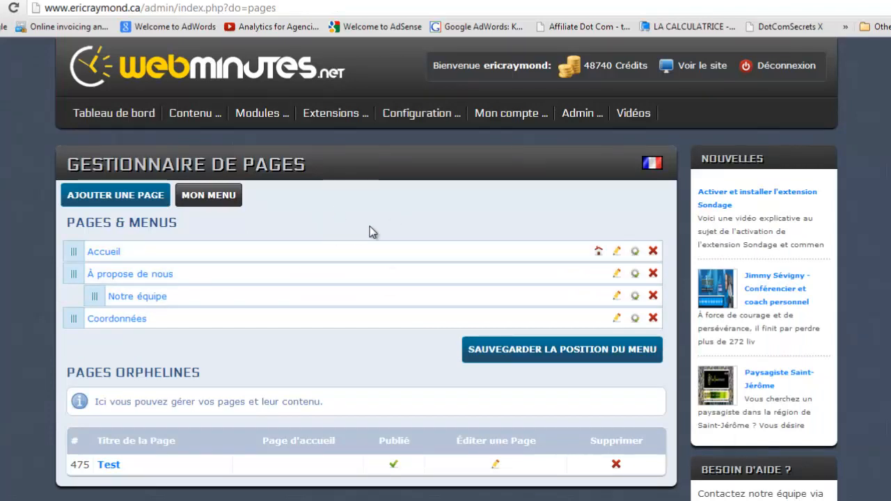
pyautogui.click(104, 118)
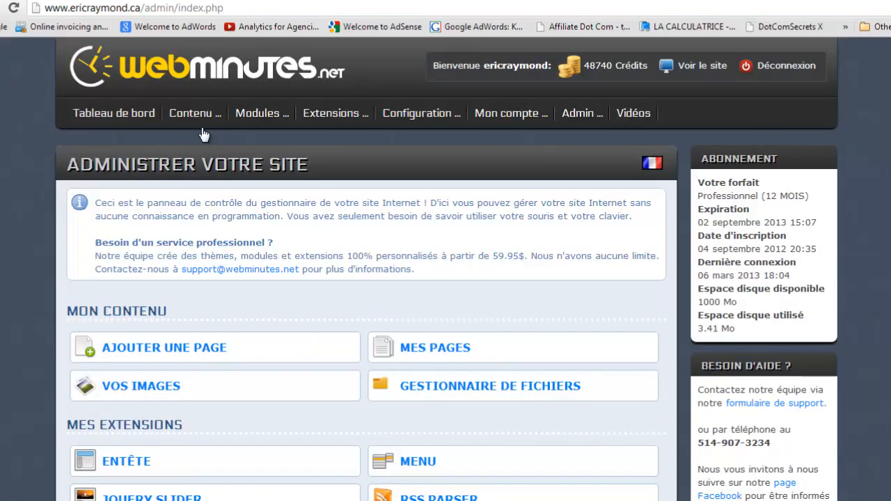
pyautogui.moveTo(198, 124)
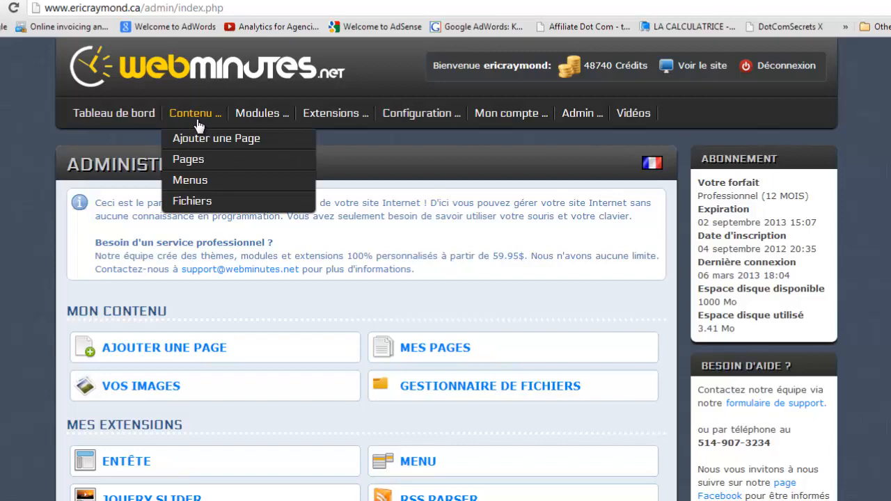
pyautogui.click(188, 162)
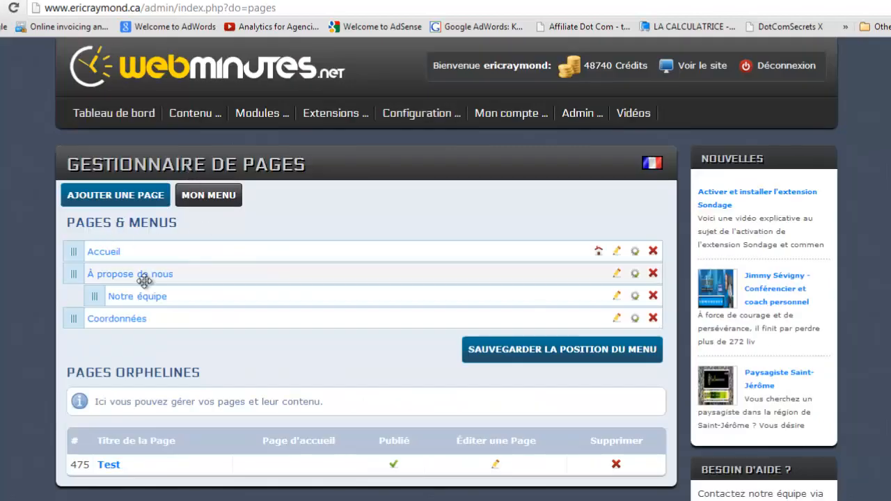
pyautogui.scroll(-1, 285, 263)
pyautogui.scroll(-1, 285, 263)
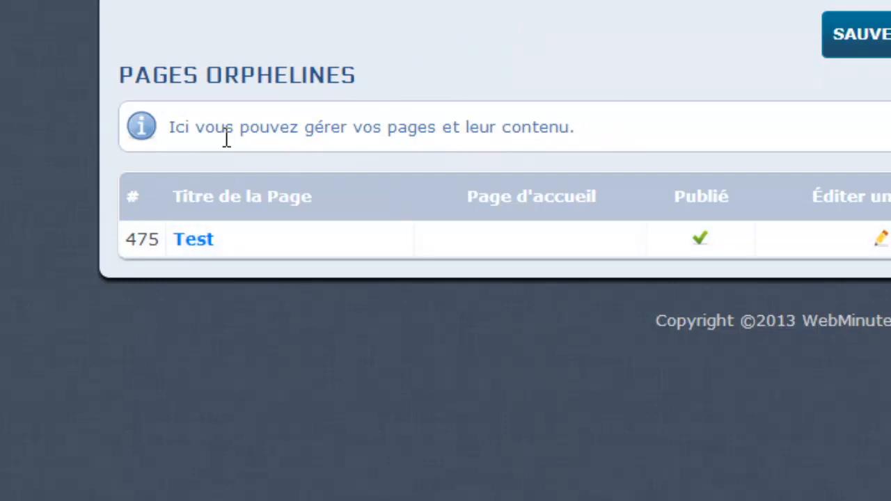
# Step: Open the Test page's editor and switch to its Menu tab
pyautogui.click(195, 240)
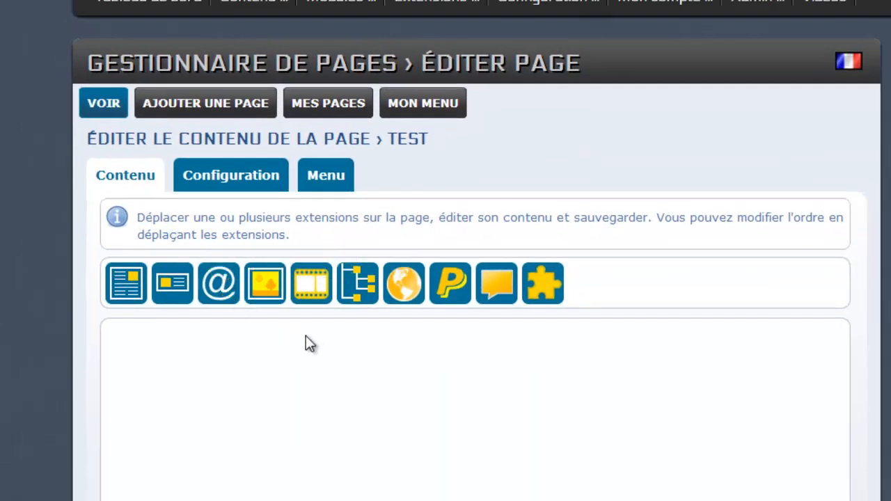
pyautogui.scroll(-2, 306, 345)
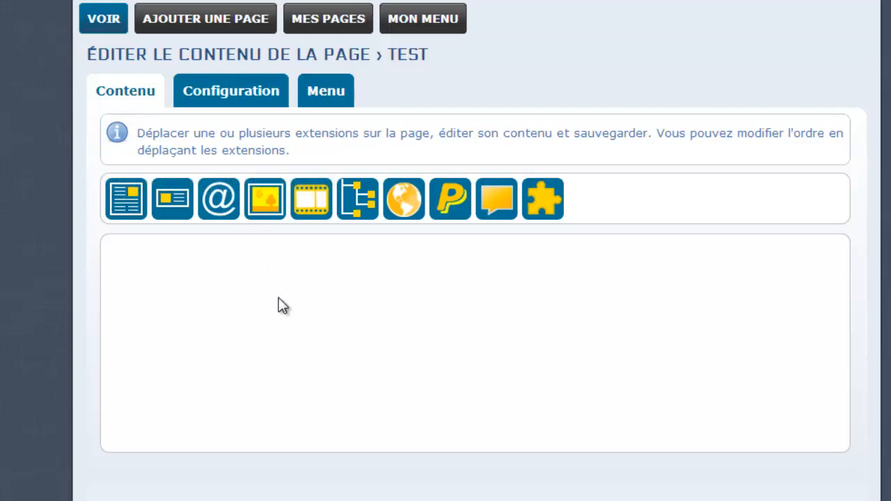
pyautogui.click(328, 102)
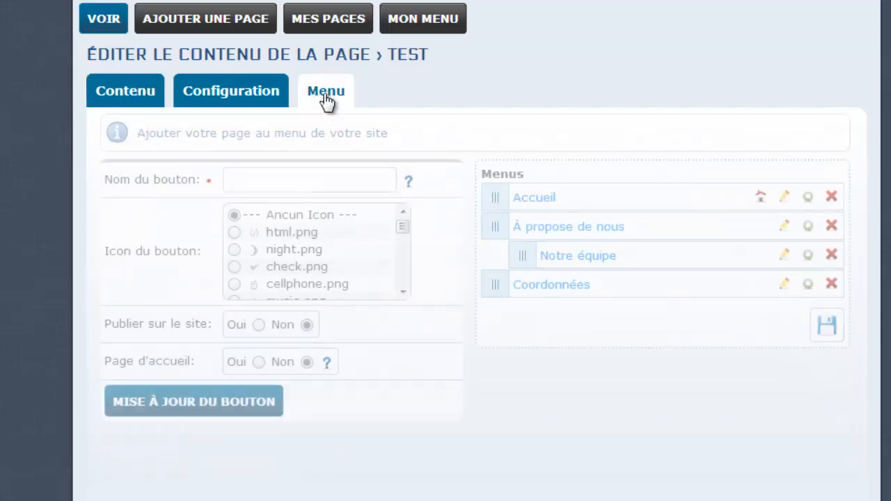
# Step: Enter 'Test' as the Nom du bouton and preview the live site with VOIR
pyautogui.click(256, 183)
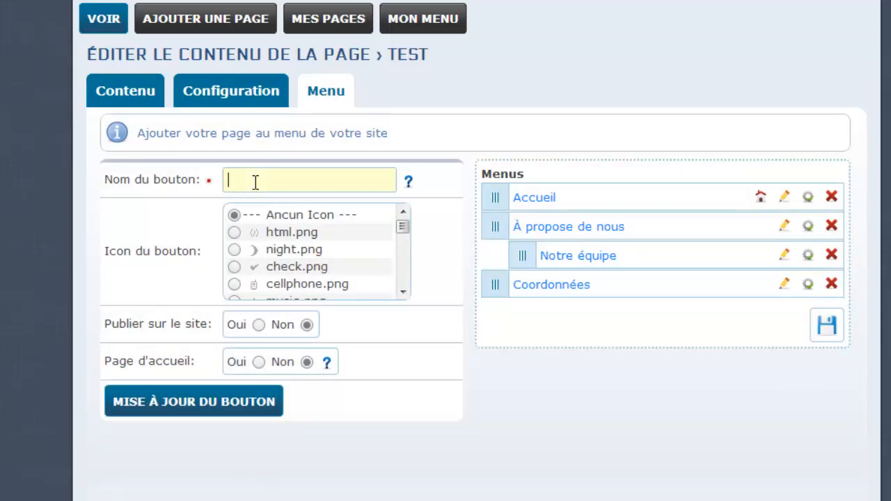
pyautogui.write('Test')
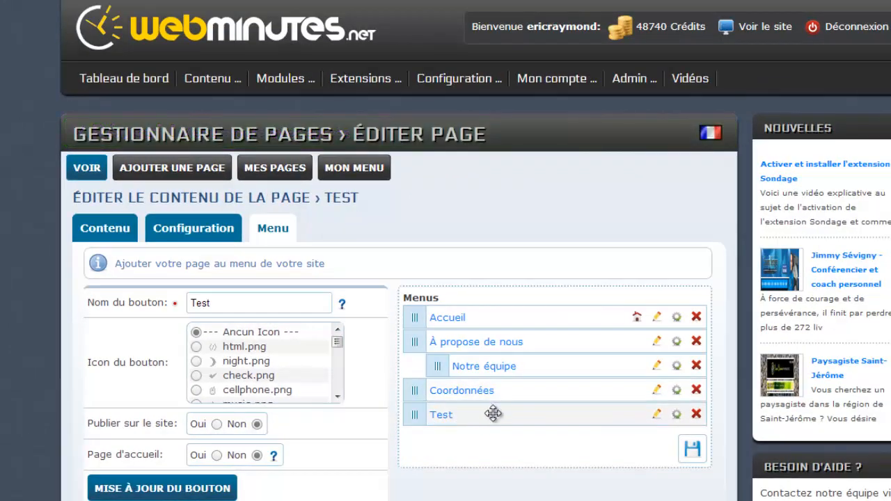
pyautogui.click(87, 173)
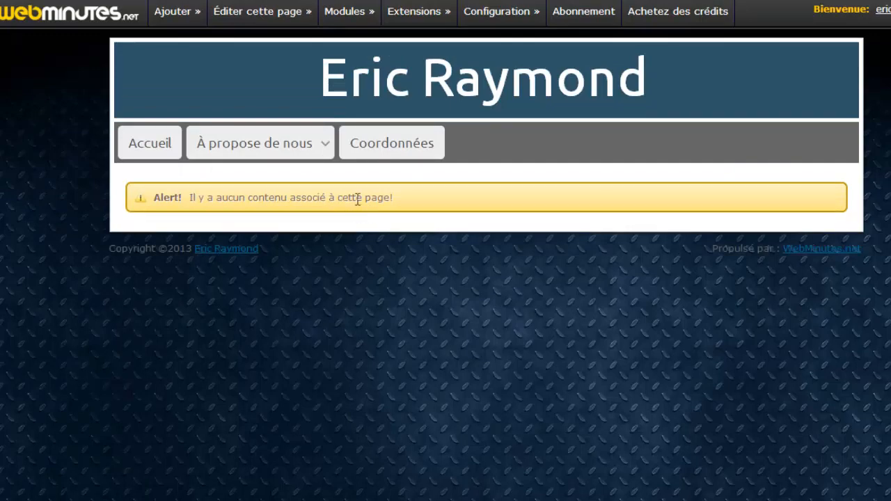
# Step: Go from the live site back to the Test page editor, showing its empty Contenu step
pyautogui.moveTo(259, 18)
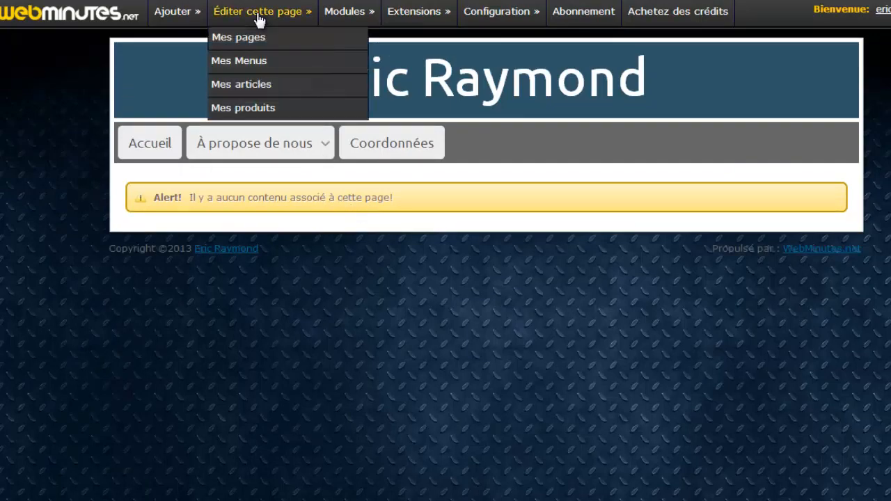
pyautogui.click(281, 46)
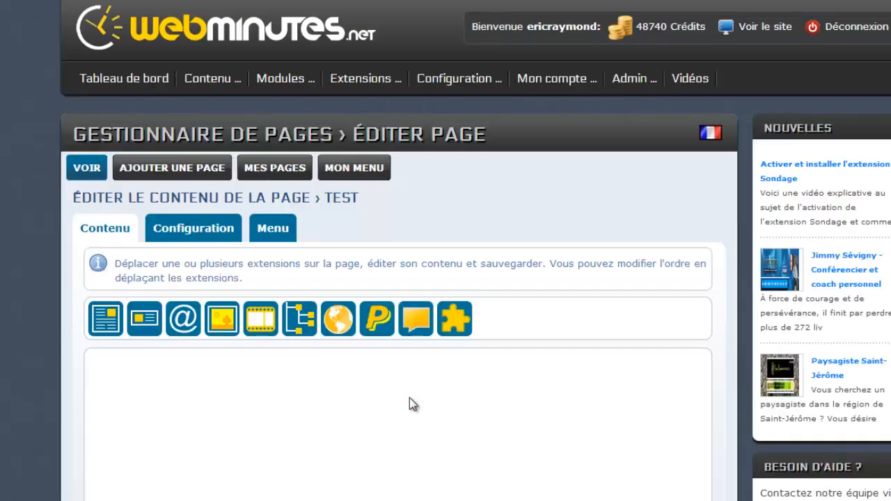
pyautogui.scroll(-1, 410, 398)
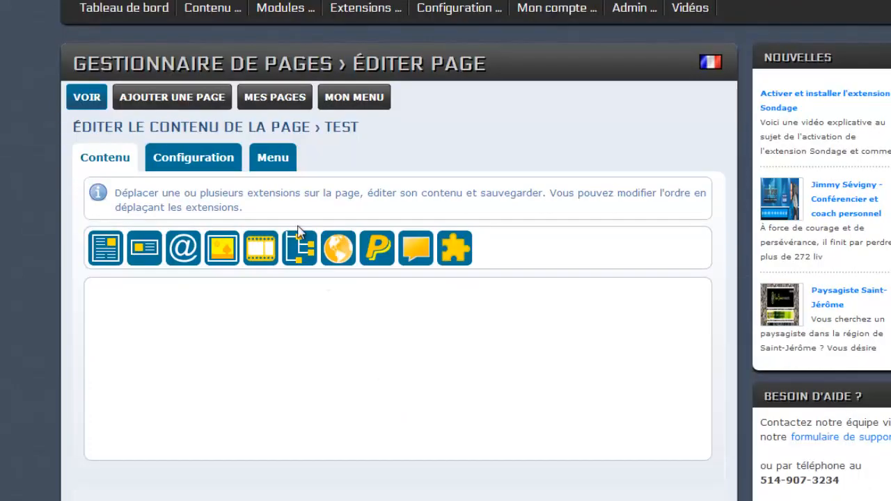
pyautogui.click(271, 159)
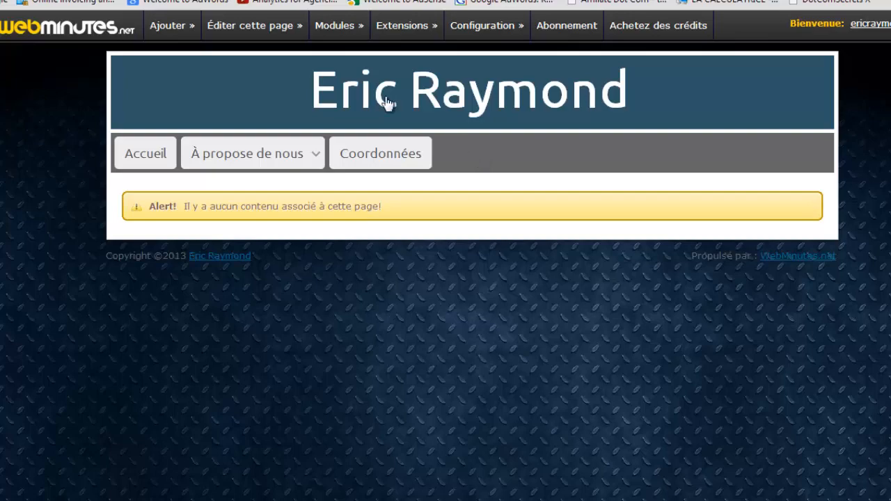
pyautogui.moveTo(225, 30)
pyautogui.click(244, 96)
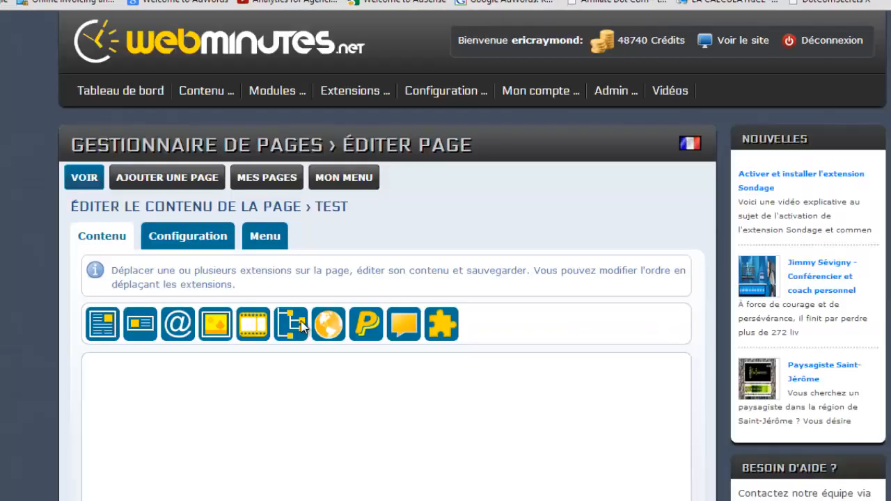
# Step: Set the Test menu button's Publier sur le site to Oui, save it, and view the live site
pyautogui.scroll(-2, 293, 324)
pyautogui.click(265, 103)
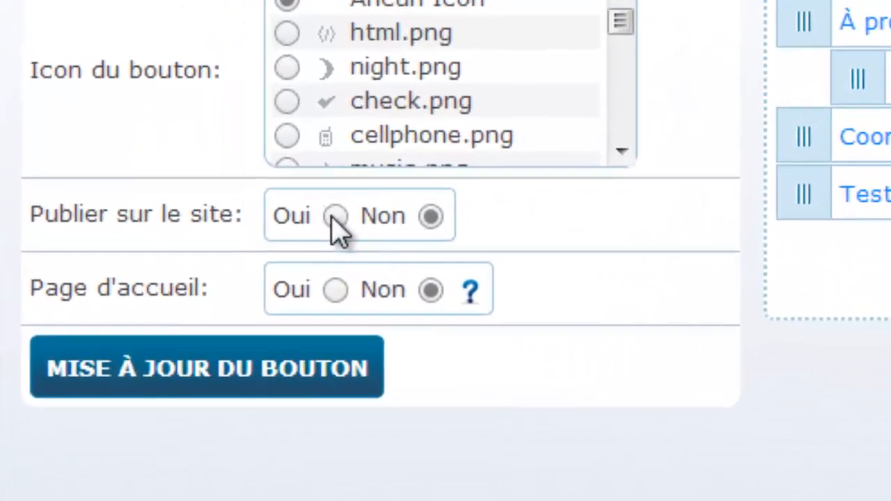
pyautogui.click(334, 217)
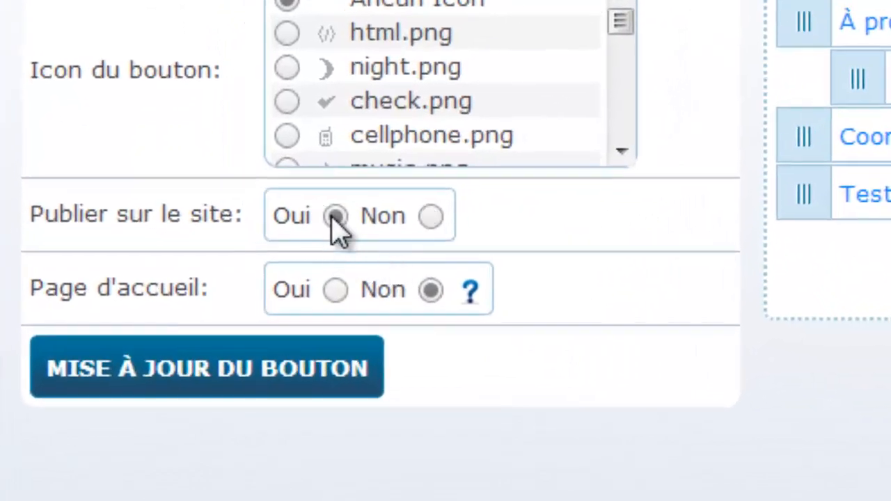
pyautogui.click(305, 385)
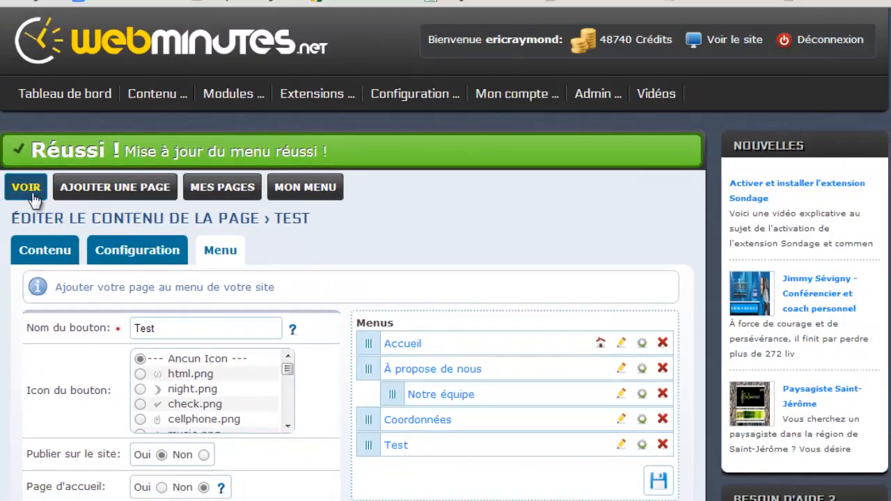
pyautogui.click(30, 159)
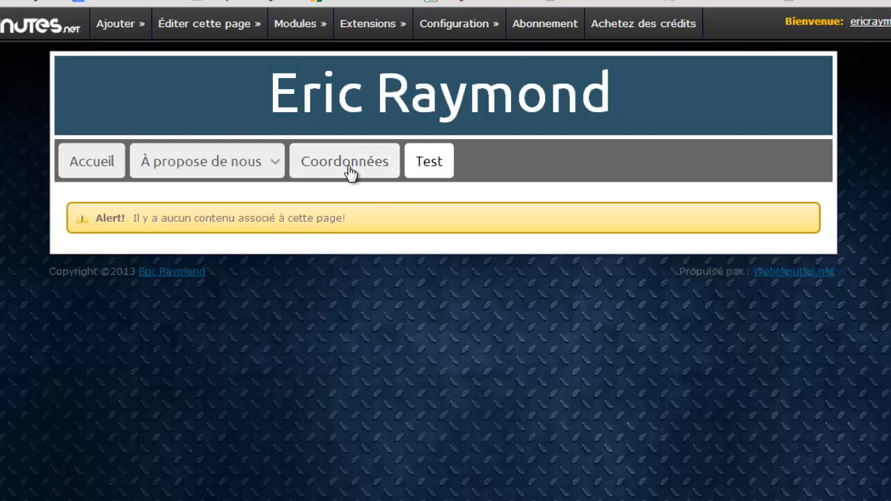
pyautogui.click(349, 171)
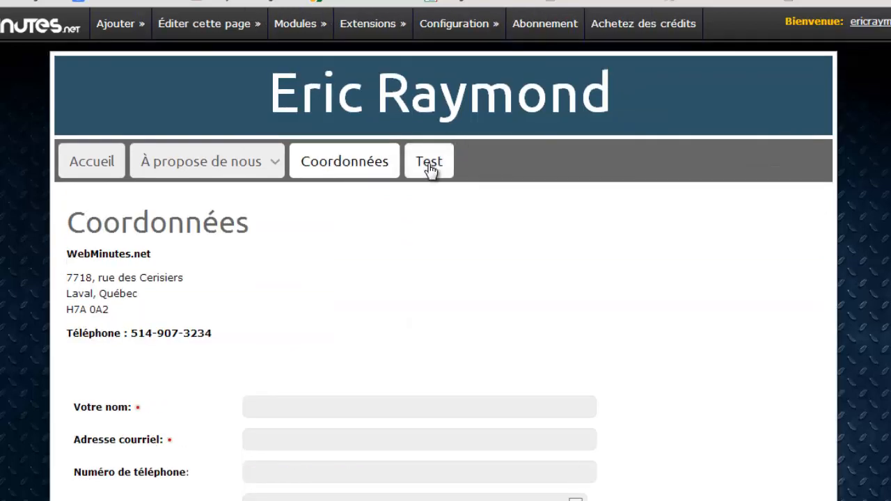
pyautogui.click(429, 166)
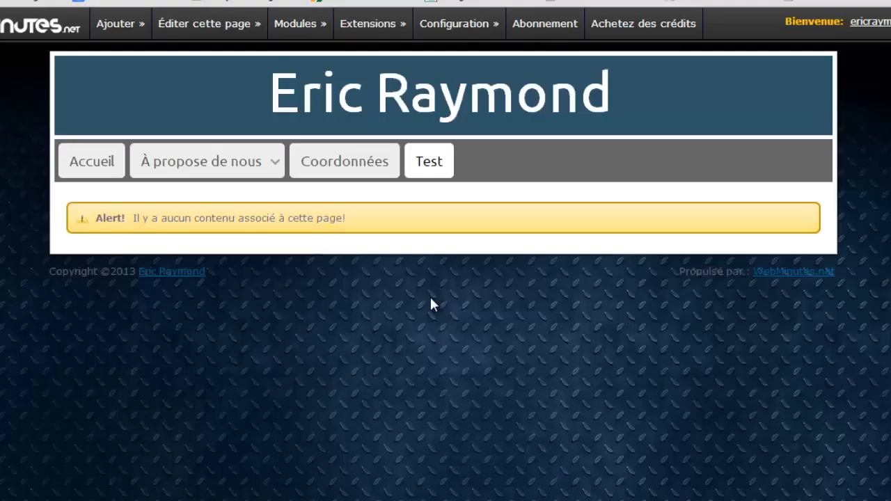
pyautogui.moveTo(205, 34)
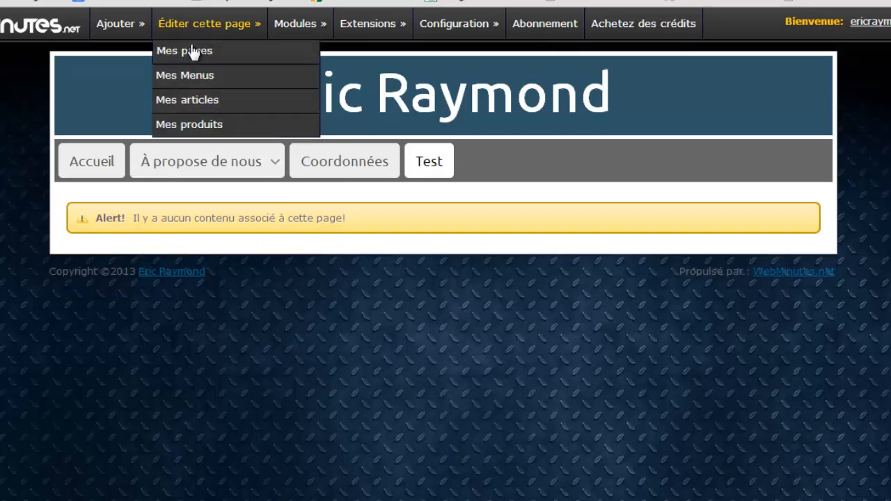
# Step: Inspect the Test item in Mes pages, then open the Pages list showing Test after Coordonnées
pyautogui.click(192, 55)
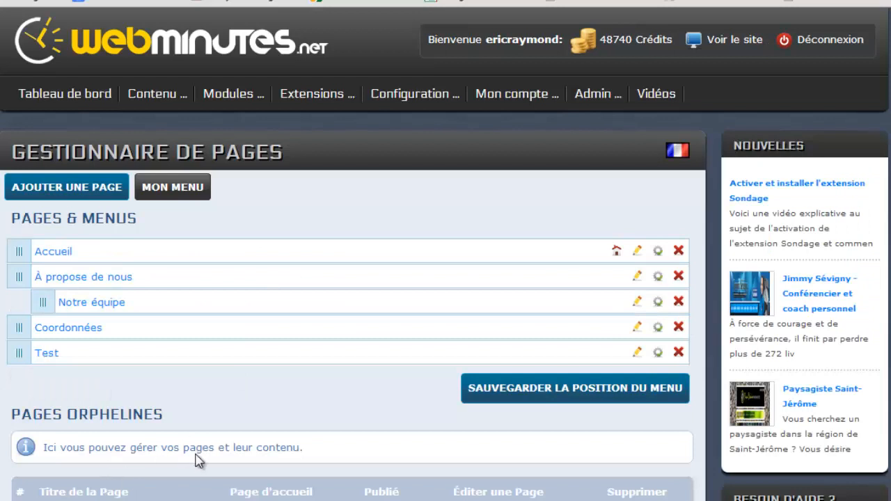
pyautogui.click(658, 353)
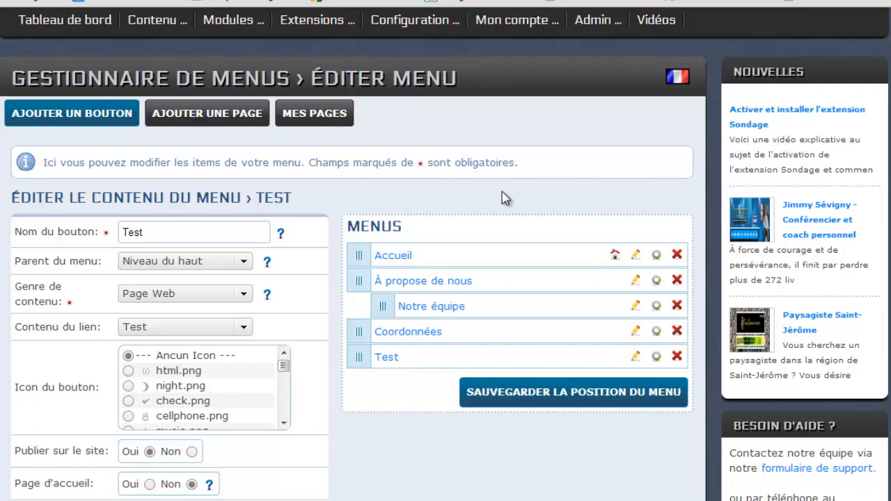
pyautogui.moveTo(162, 25)
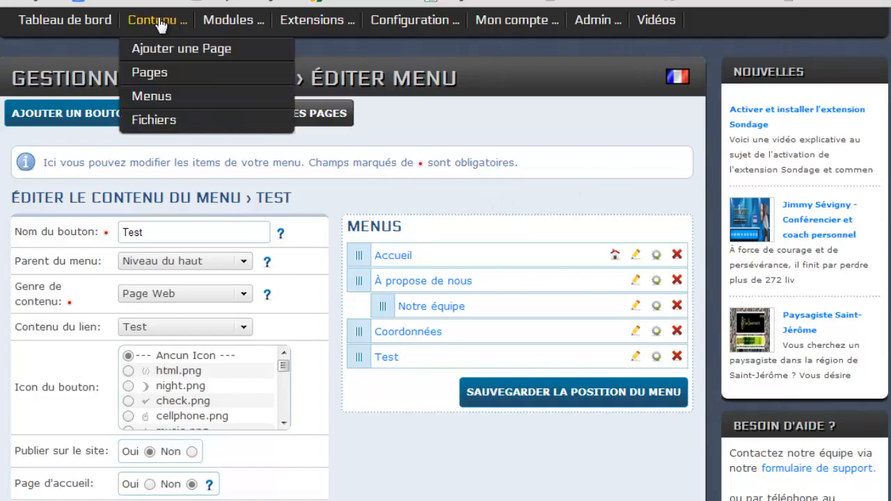
pyautogui.click(162, 50)
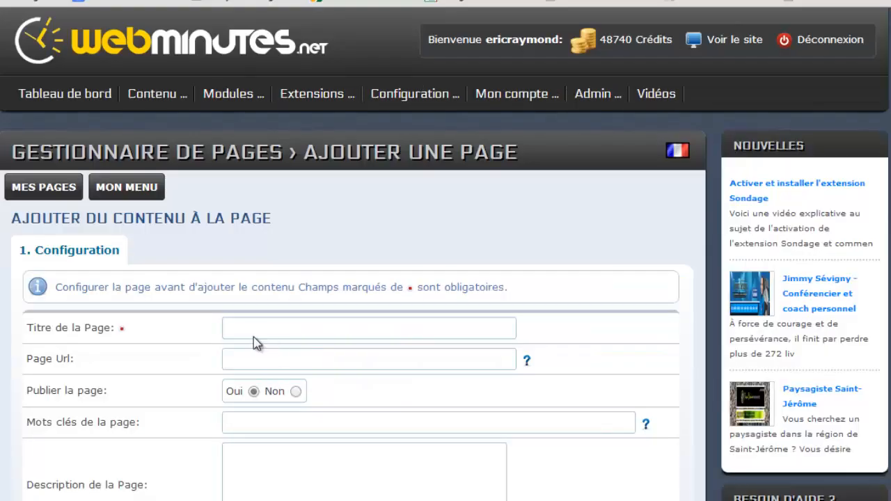
pyautogui.scroll(-2, 254, 339)
pyautogui.scroll(2, 253, 336)
pyautogui.moveTo(167, 95)
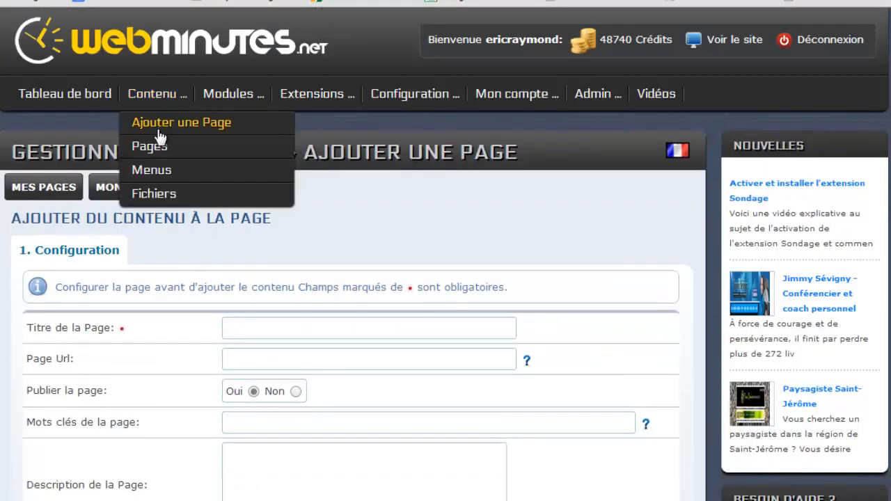
pyautogui.click(155, 149)
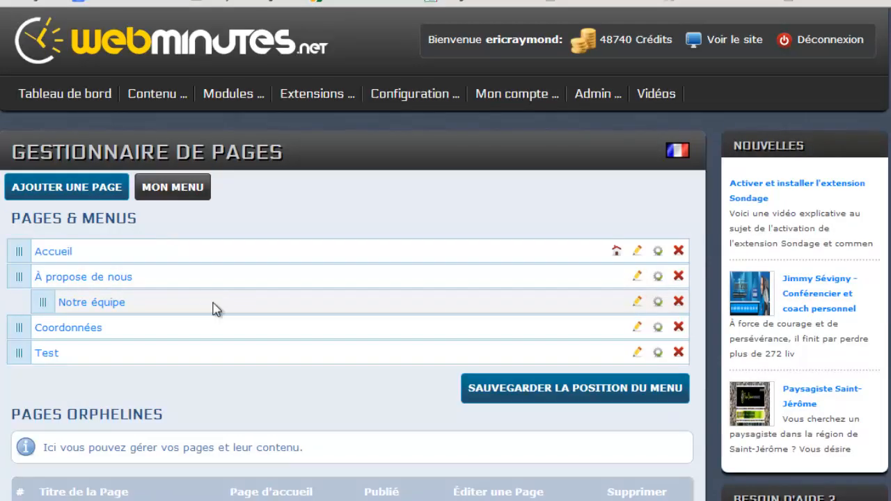
pyautogui.scroll(-1, 214, 309)
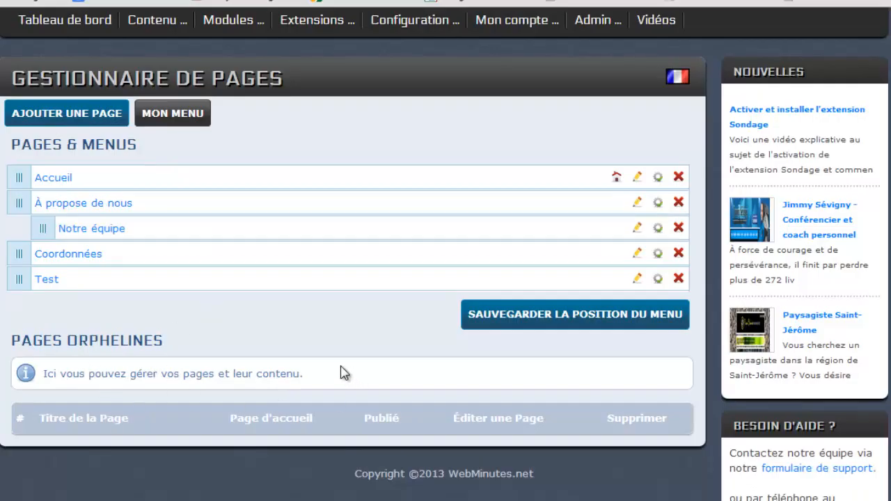